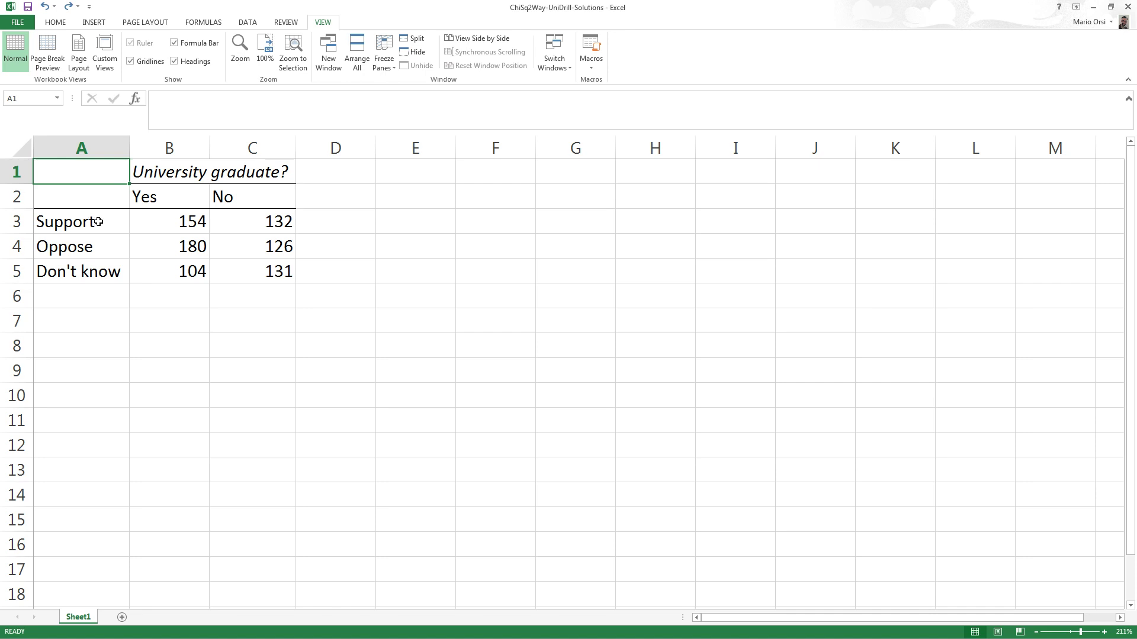
Add a 'total' heading in D2 beside the Yes/No graduate columns.
{"action": "left_click_drag", "start_coordinate": [99, 224], "coordinate": [98, 270]}
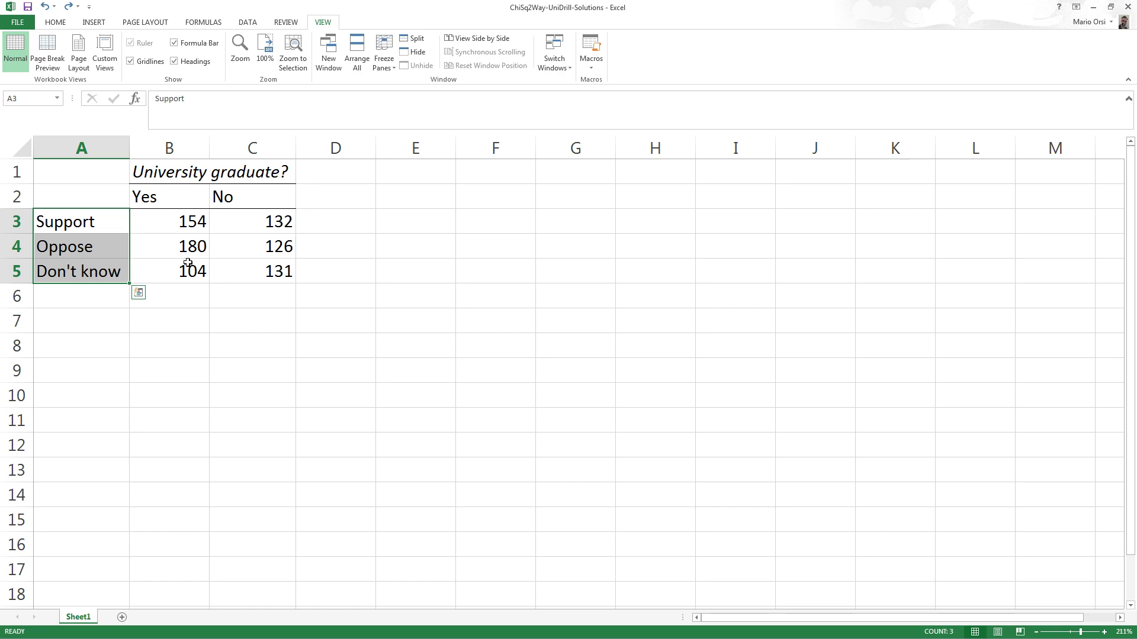
{"action": "left_click", "coordinate": [181, 204]}
{"action": "left_click_drag", "start_coordinate": [182, 176], "coordinate": [239, 200]}
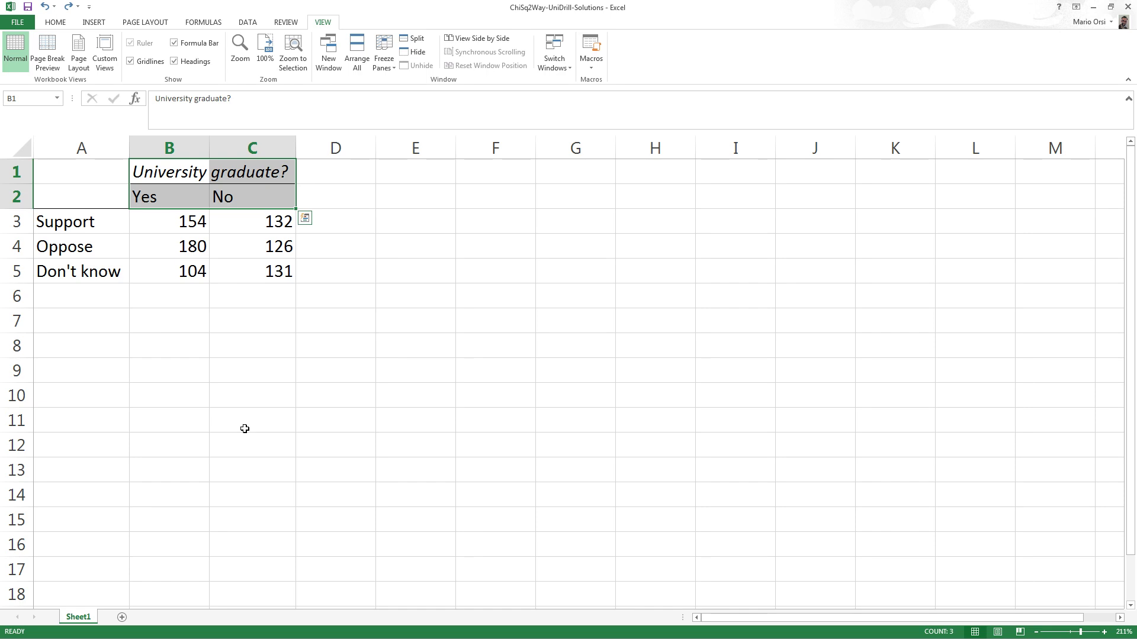
{"action": "left_click", "coordinate": [342, 200]}
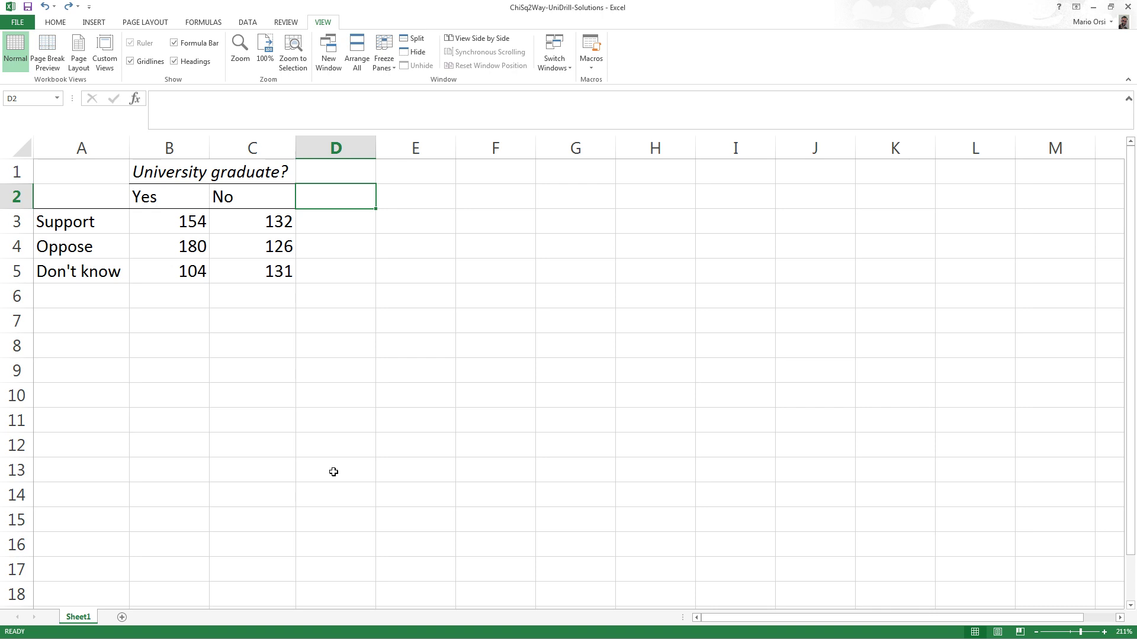
{"action": "type", "text": "total"}
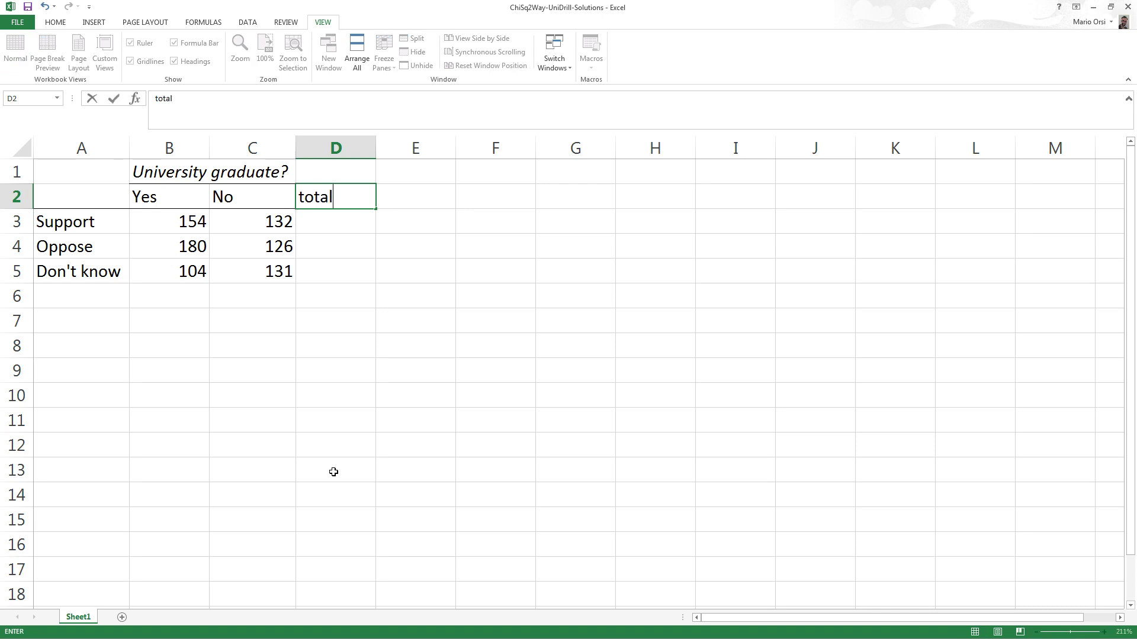
{"action": "left_click", "coordinate": [343, 220]}
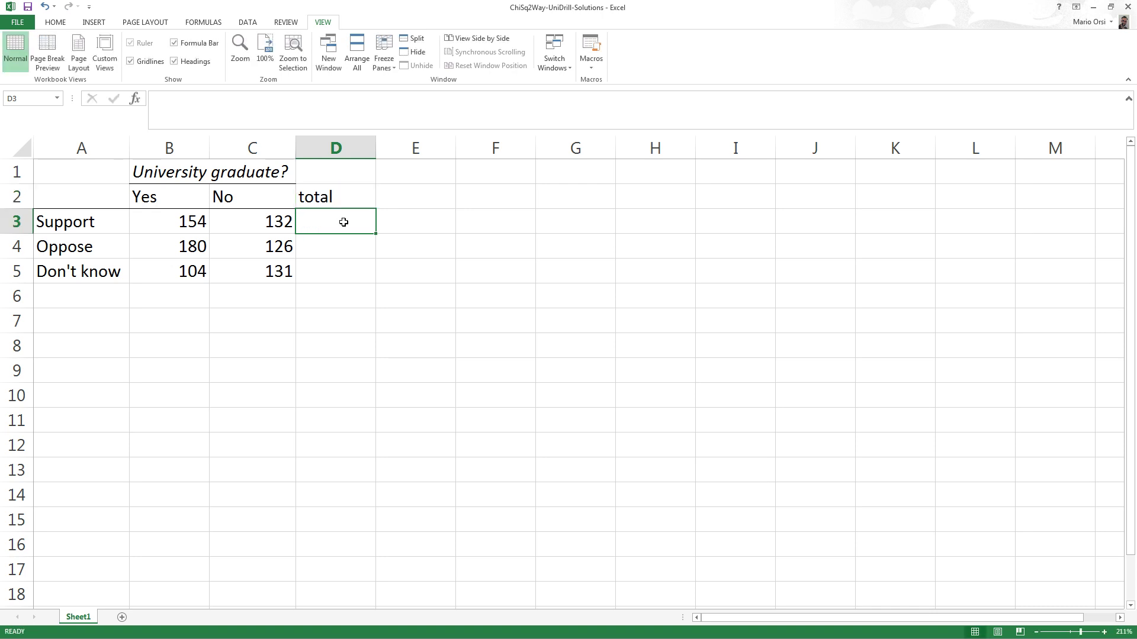
Enter =SUM(B3:C3) in D3 and fill it down to D5, giving 286, 306 and 235.
{"action": "type", "text": "="}
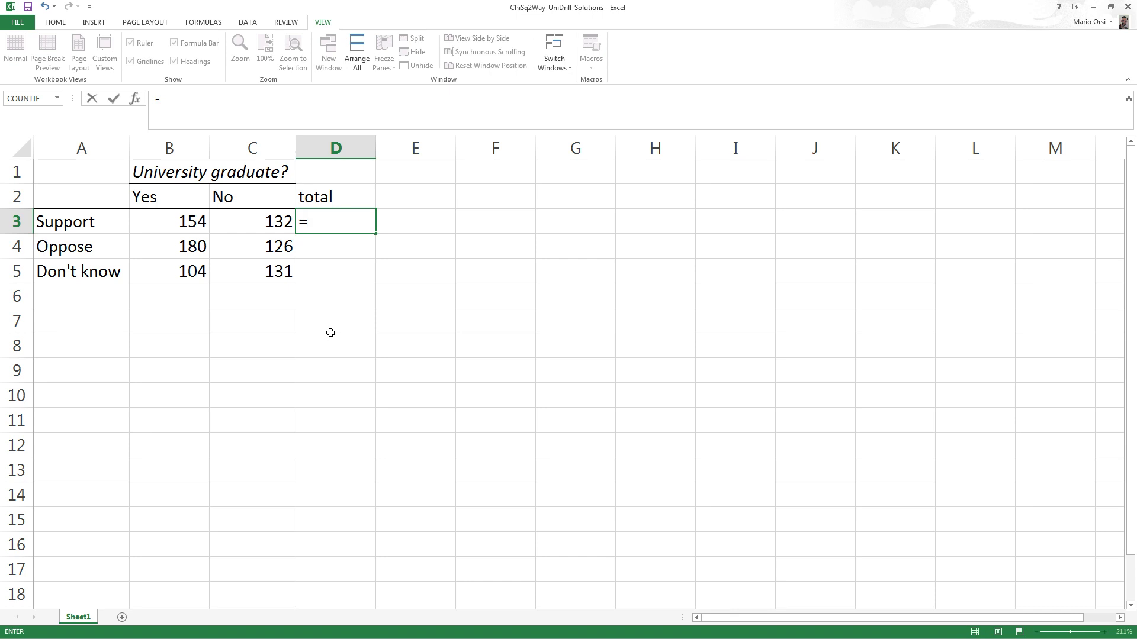
{"action": "type", "text": "sum"}
{"action": "key", "text": "Tab"}
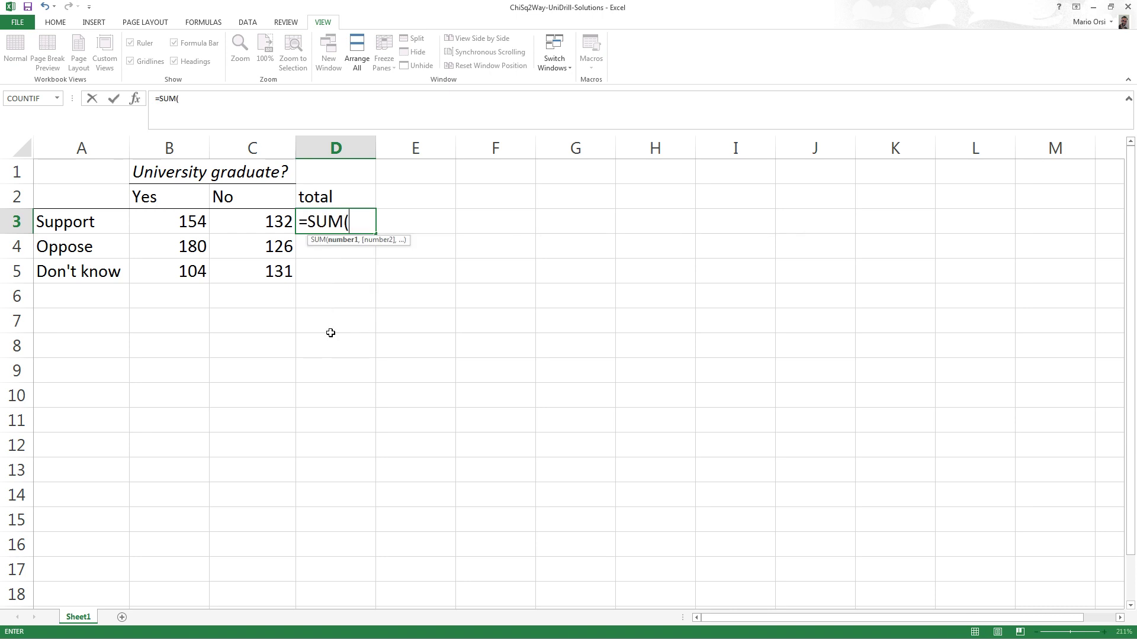
{"action": "left_click", "coordinate": [159, 230]}
{"action": "left_click_drag", "start_coordinate": [169, 230], "coordinate": [226, 223]}
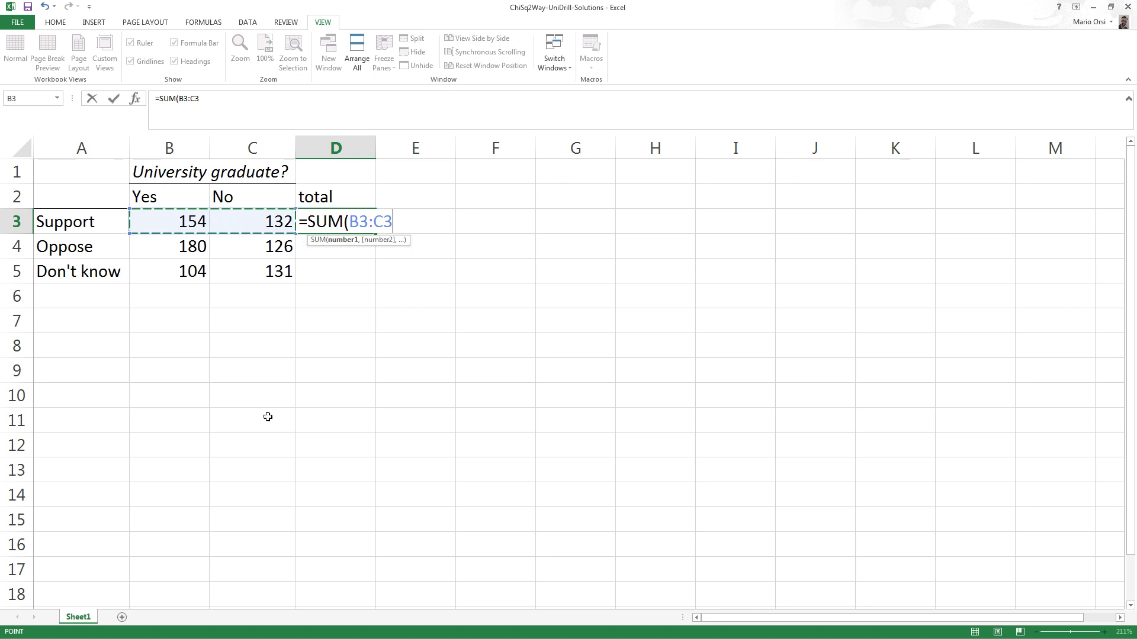
{"action": "key", "text": "Return"}
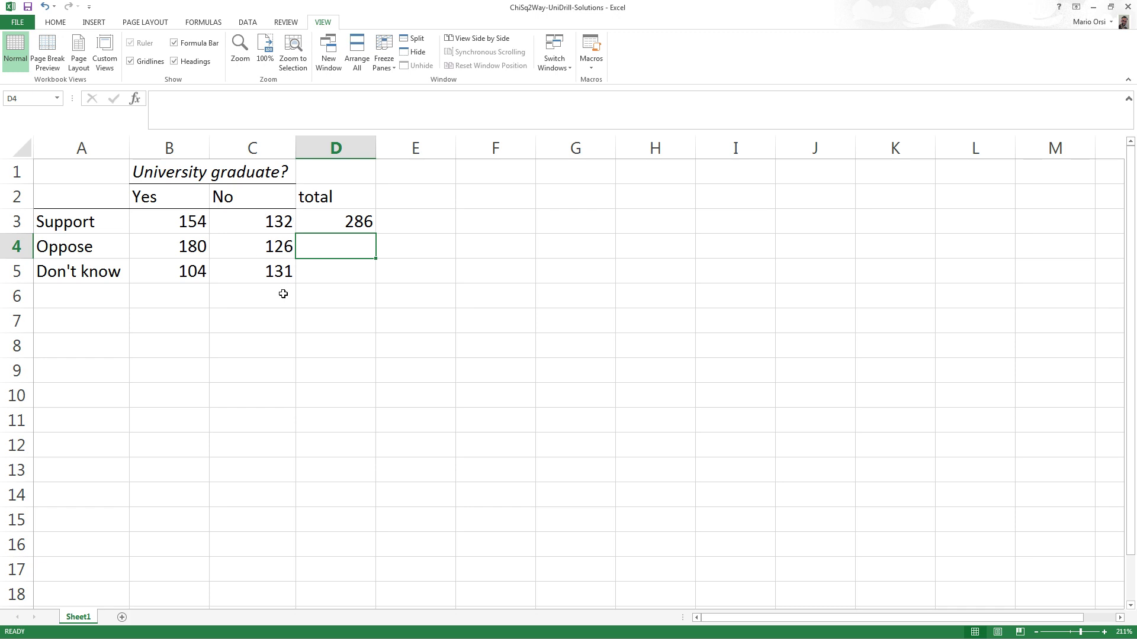
{"action": "left_click", "coordinate": [345, 229]}
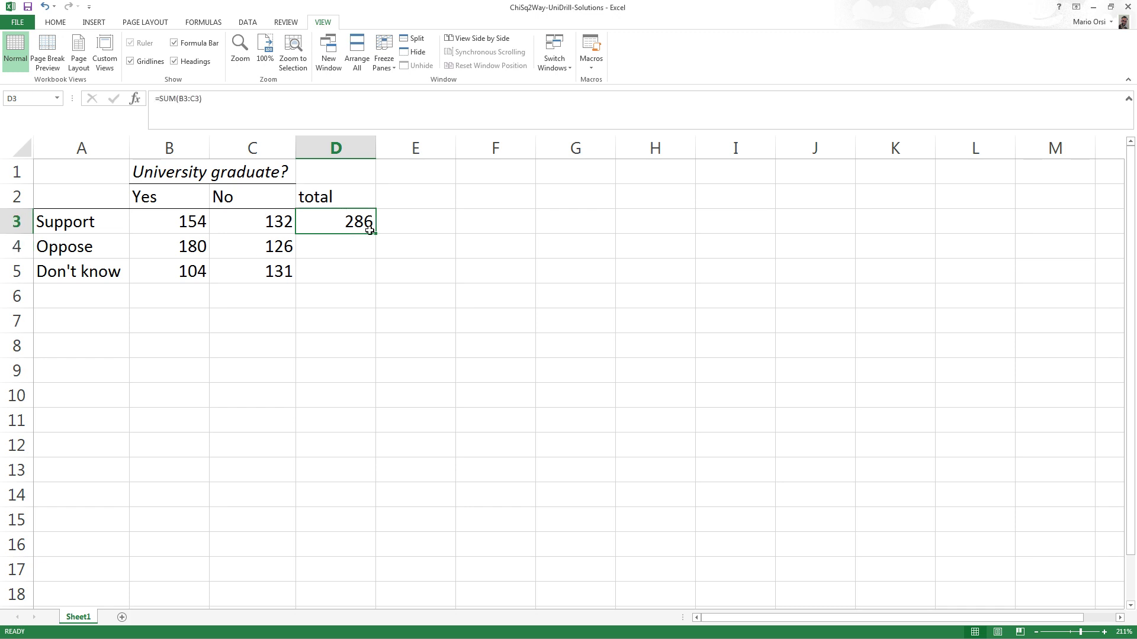
{"action": "left_click_drag", "start_coordinate": [379, 237], "coordinate": [378, 283]}
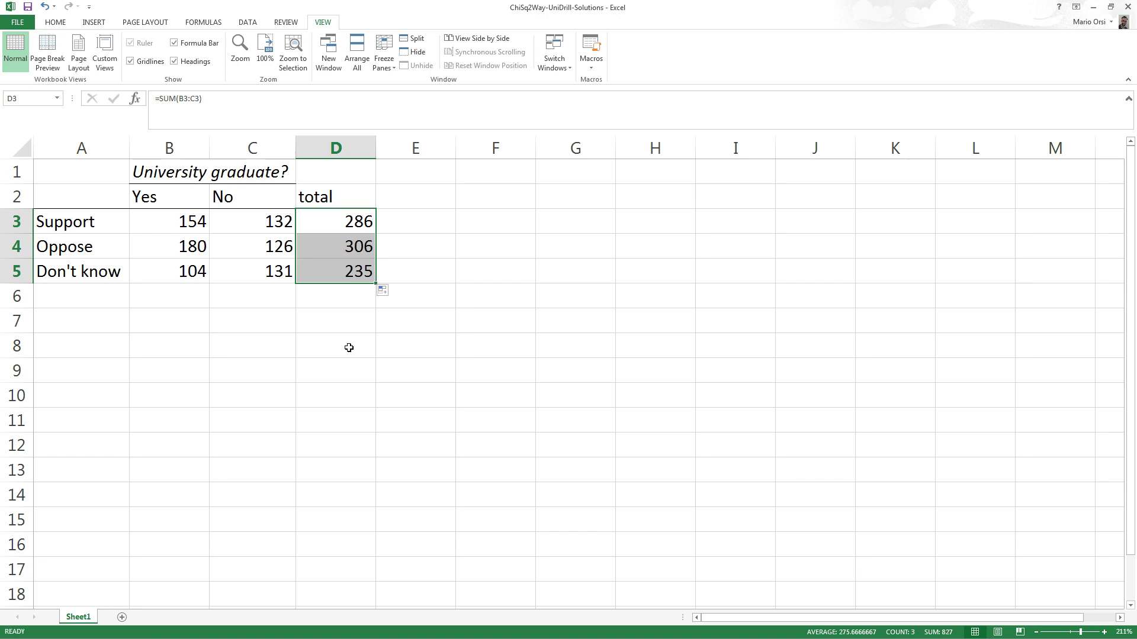
{"action": "left_click", "coordinate": [94, 248]}
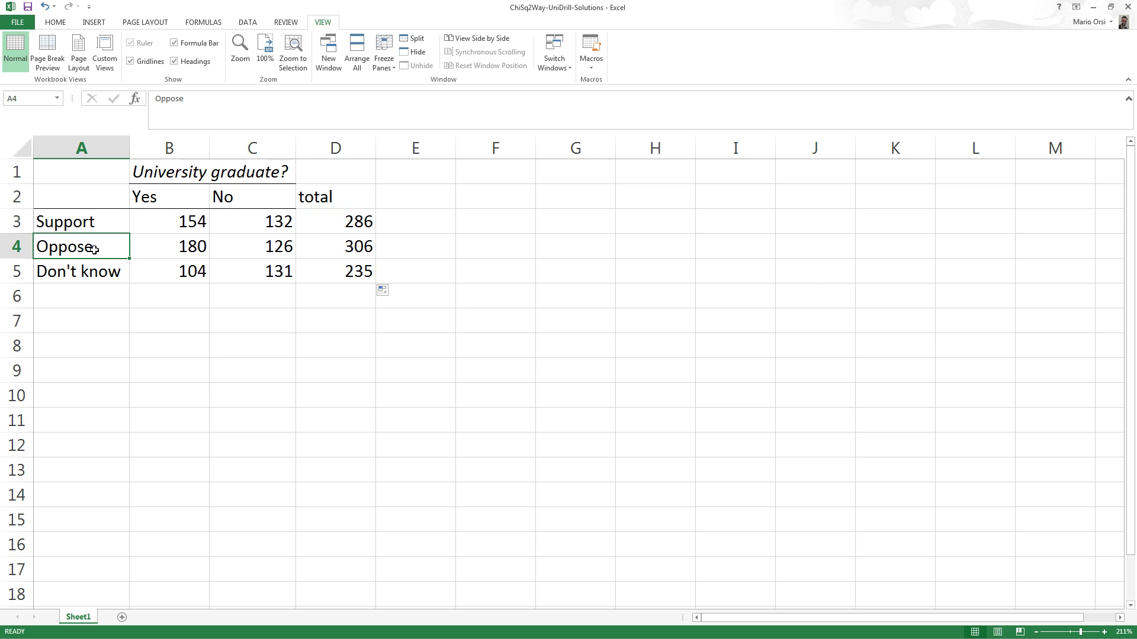
{"action": "left_click", "coordinate": [98, 281]}
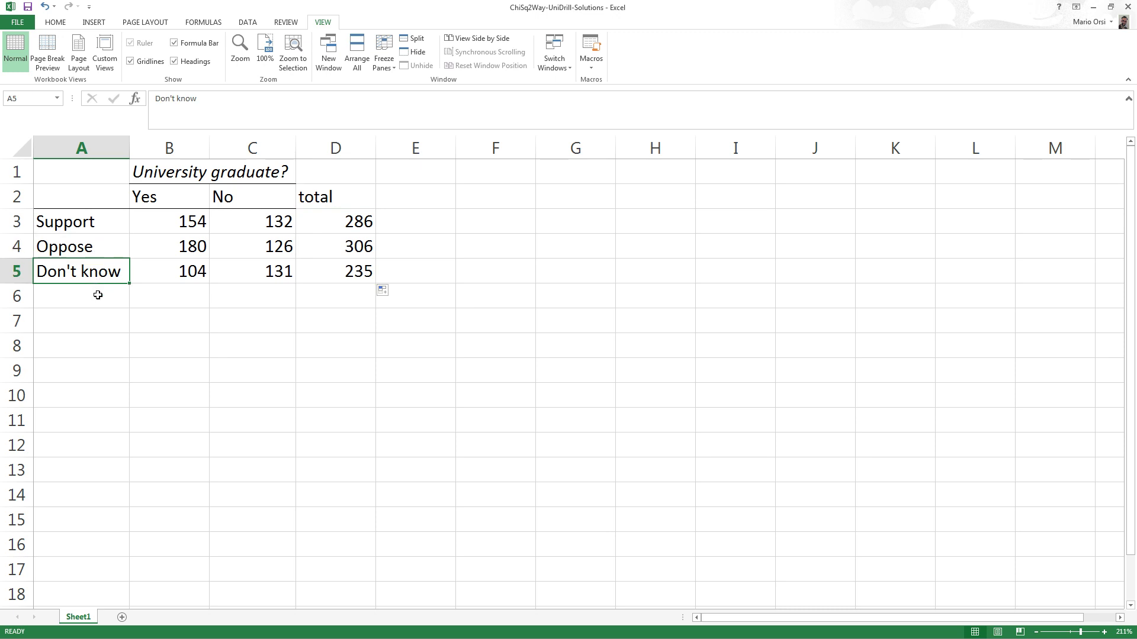
Label A6 'total' and fill =SUM(B3:B5) from B6 across to D6 for 438, 389 and 827.
{"action": "left_click", "coordinate": [98, 297]}
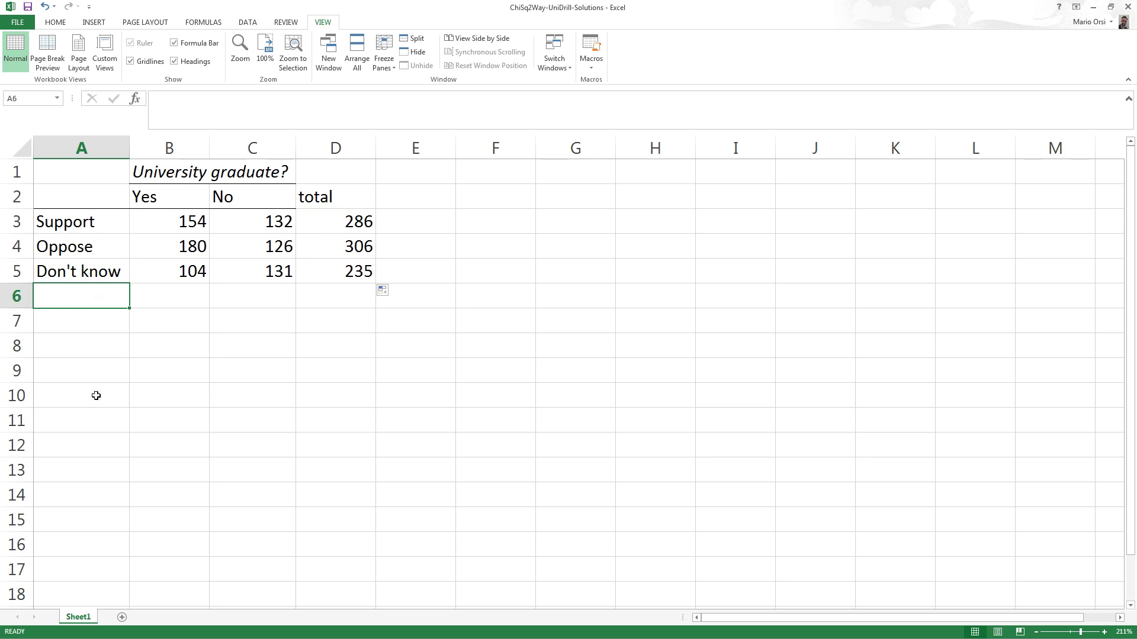
{"action": "type", "text": "total"}
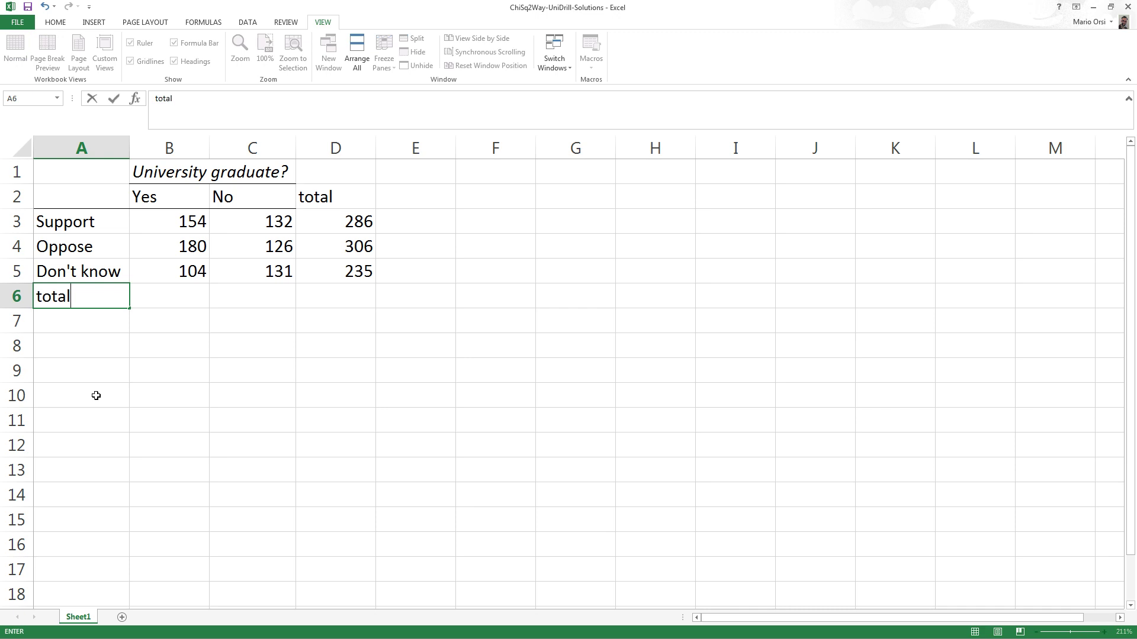
{"action": "left_click", "coordinate": [166, 308]}
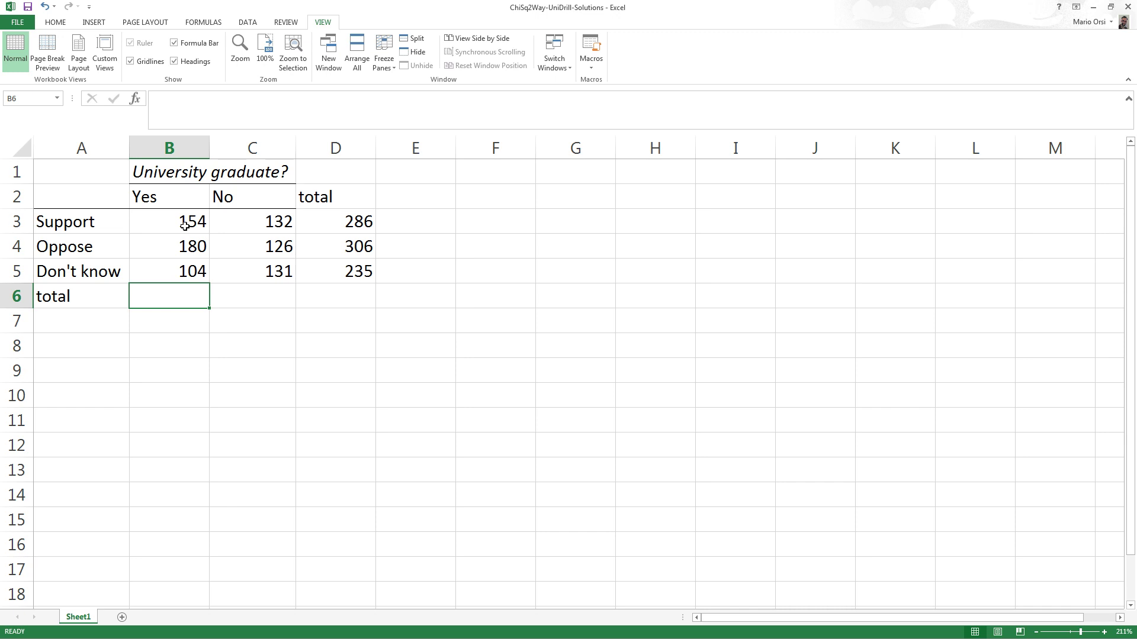
{"action": "type", "text": "=sum"}
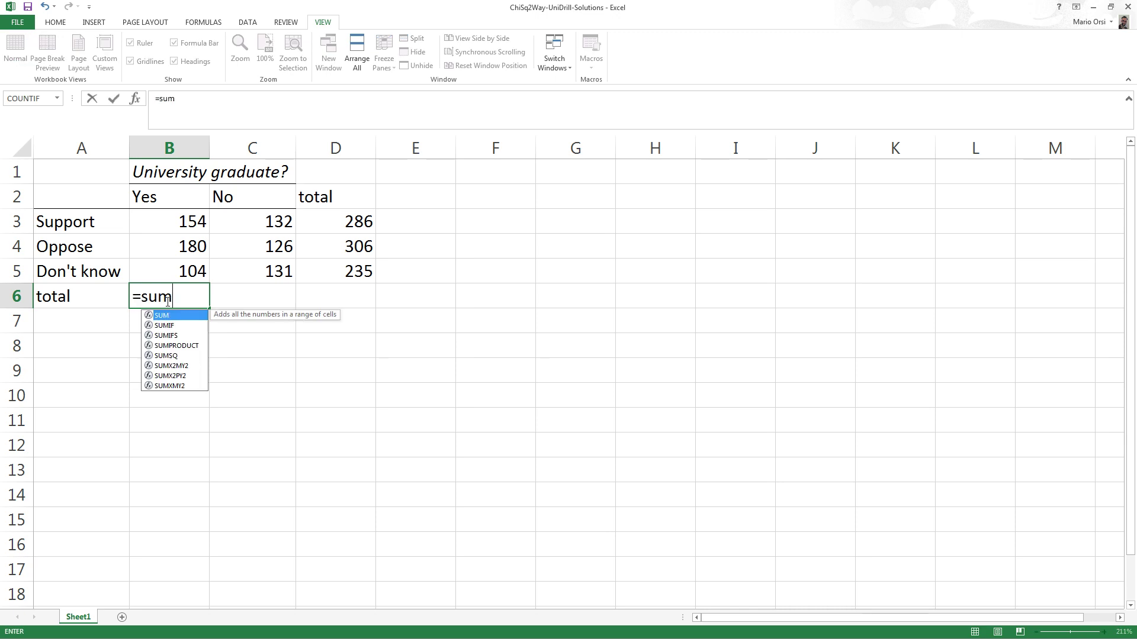
{"action": "key", "text": "Tab"}
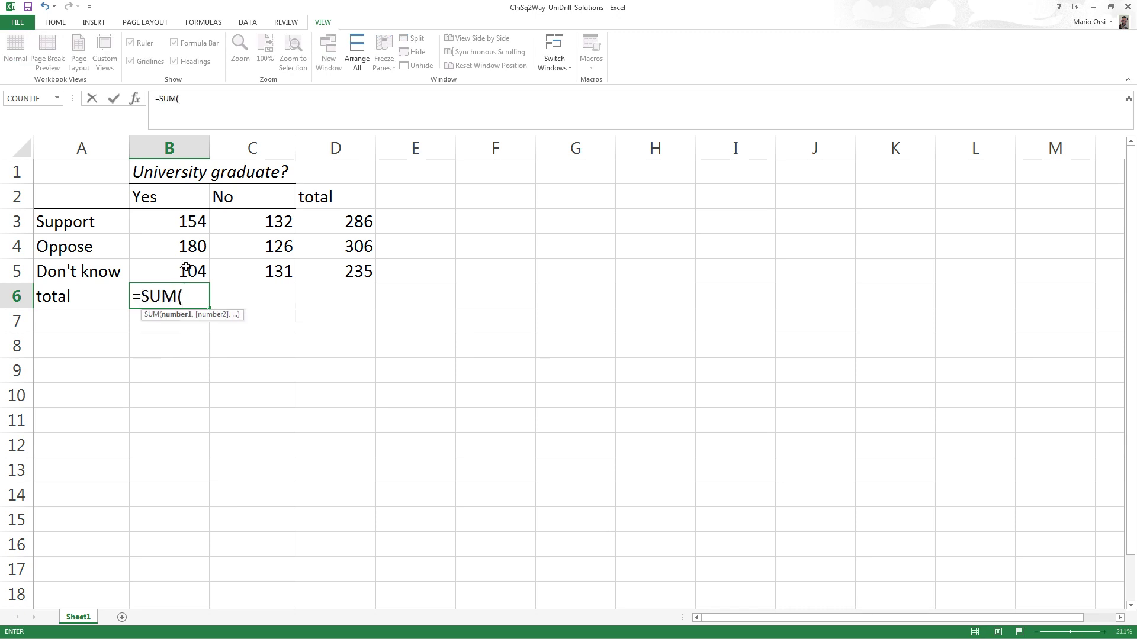
{"action": "left_click_drag", "start_coordinate": [183, 228], "coordinate": [185, 277]}
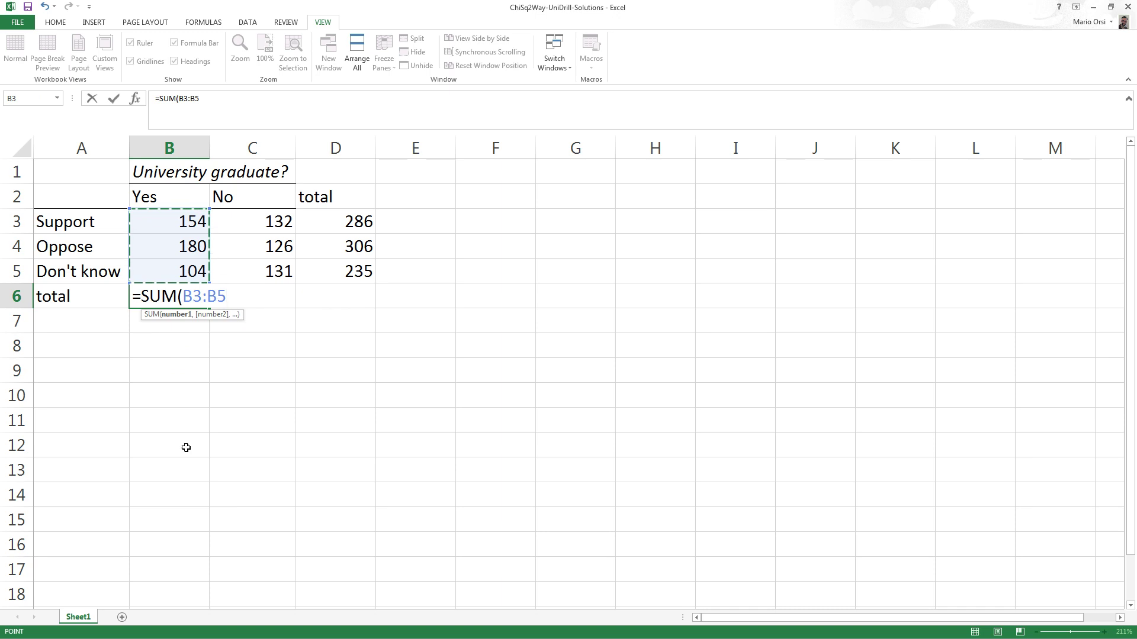
{"action": "key", "text": "Return"}
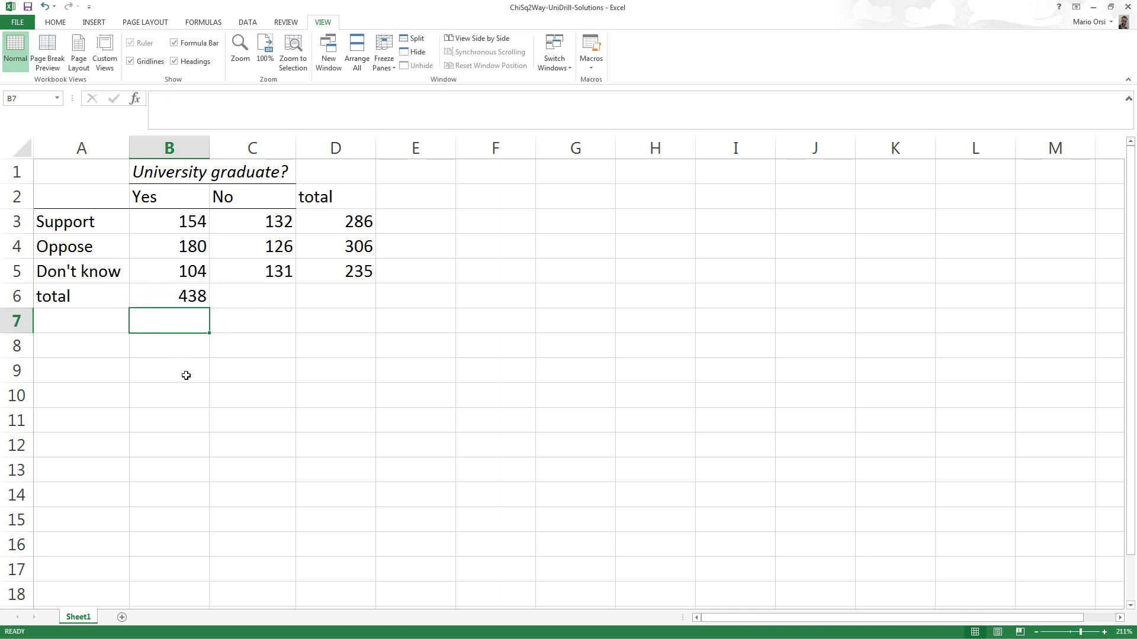
{"action": "left_click", "coordinate": [185, 299]}
{"action": "left_click_drag", "start_coordinate": [213, 313], "coordinate": [347, 314]}
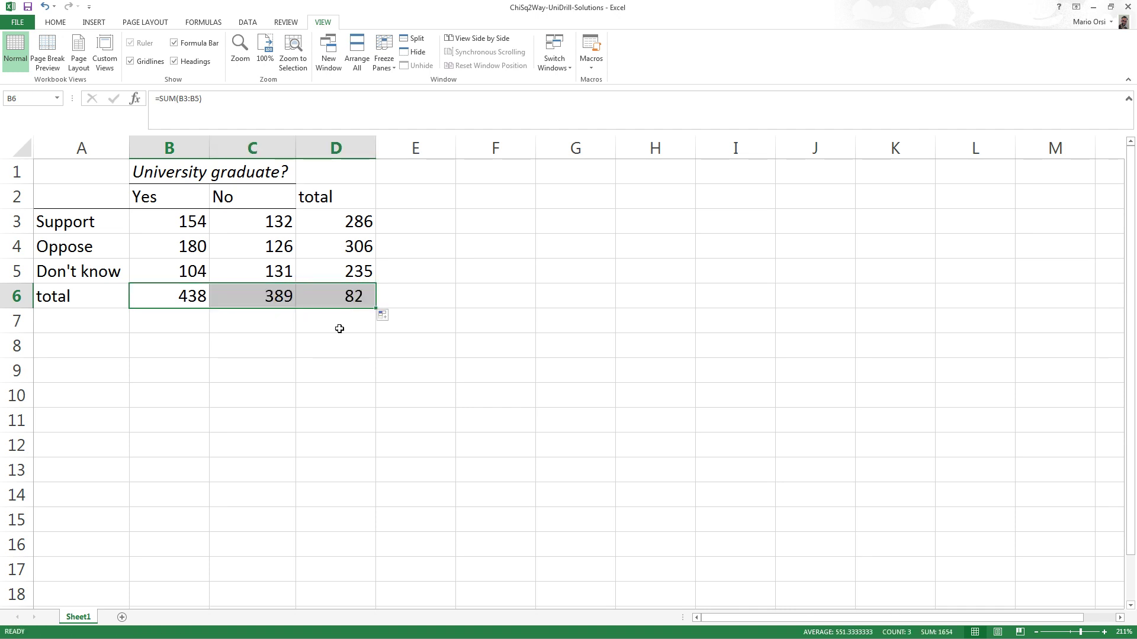
{"action": "left_click", "coordinate": [246, 301]}
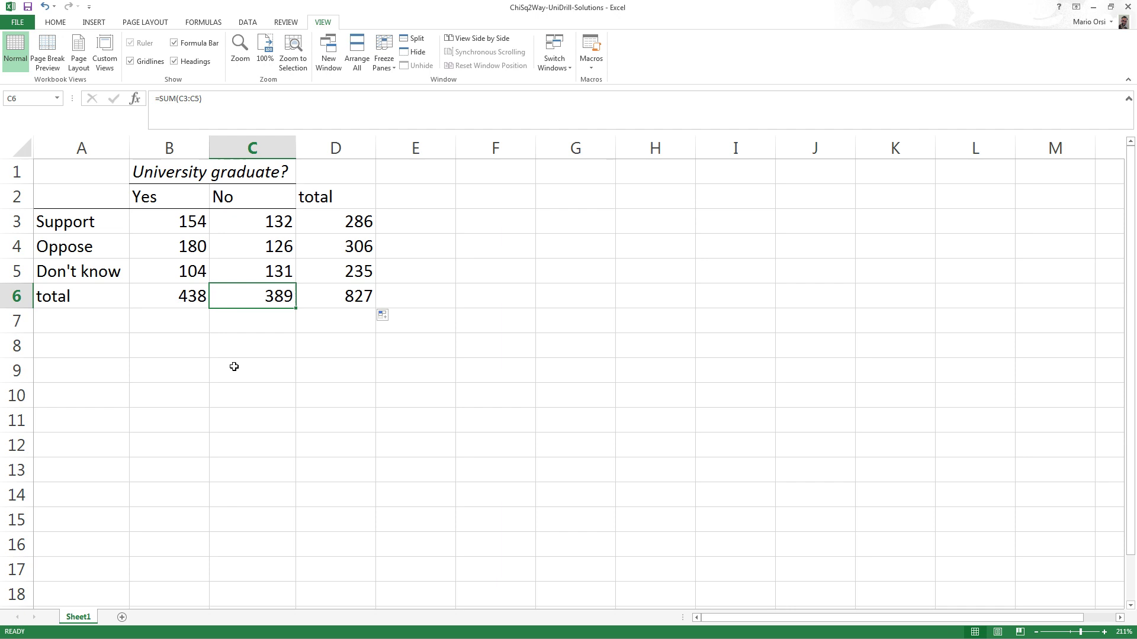
{"action": "left_click", "coordinate": [341, 301]}
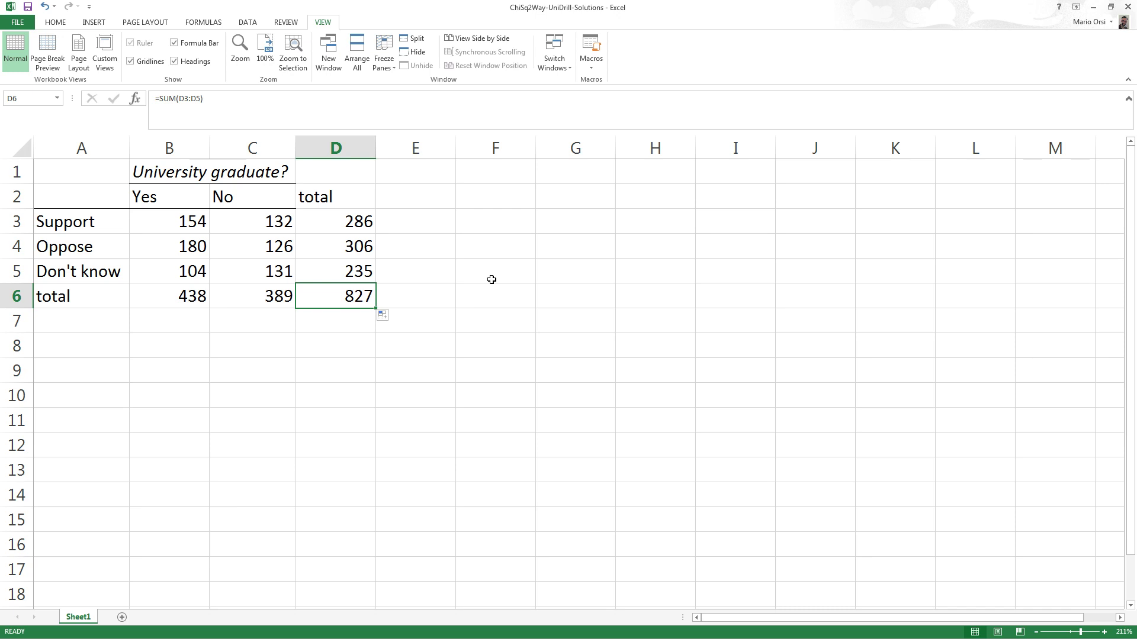
Copy the observed table A1:D6 to F1 and clear the copied numbers G3:I6.
{"action": "left_click_drag", "start_coordinate": [87, 173], "coordinate": [319, 293]}
{"action": "key", "text": "ctrl+c"}
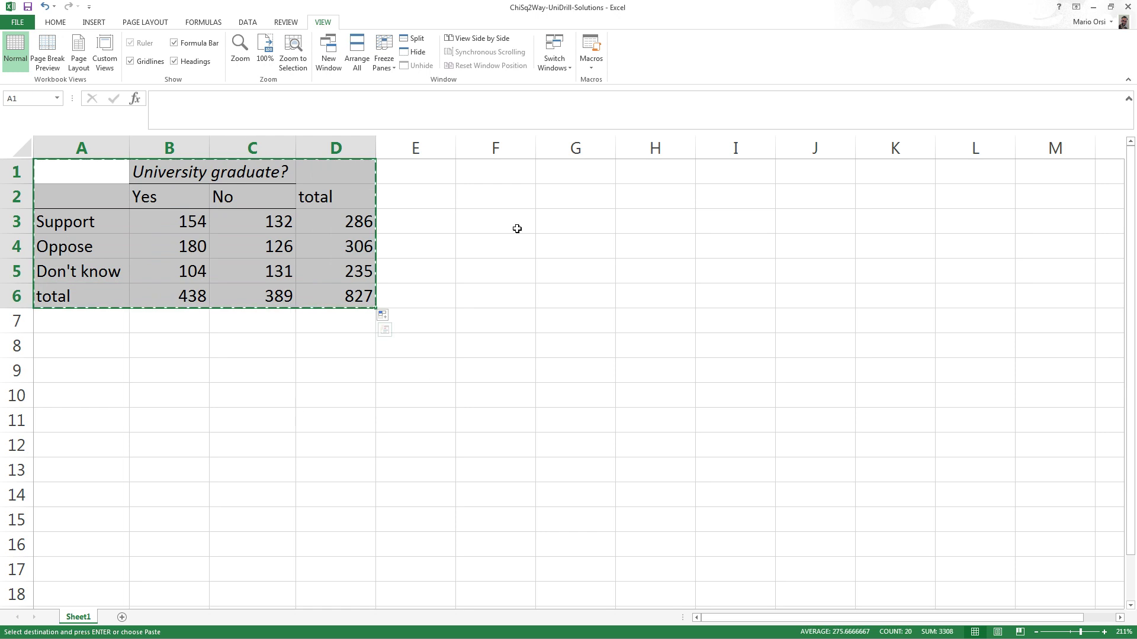
{"action": "left_click", "coordinate": [501, 174]}
{"action": "key", "text": "ctrl+v"}
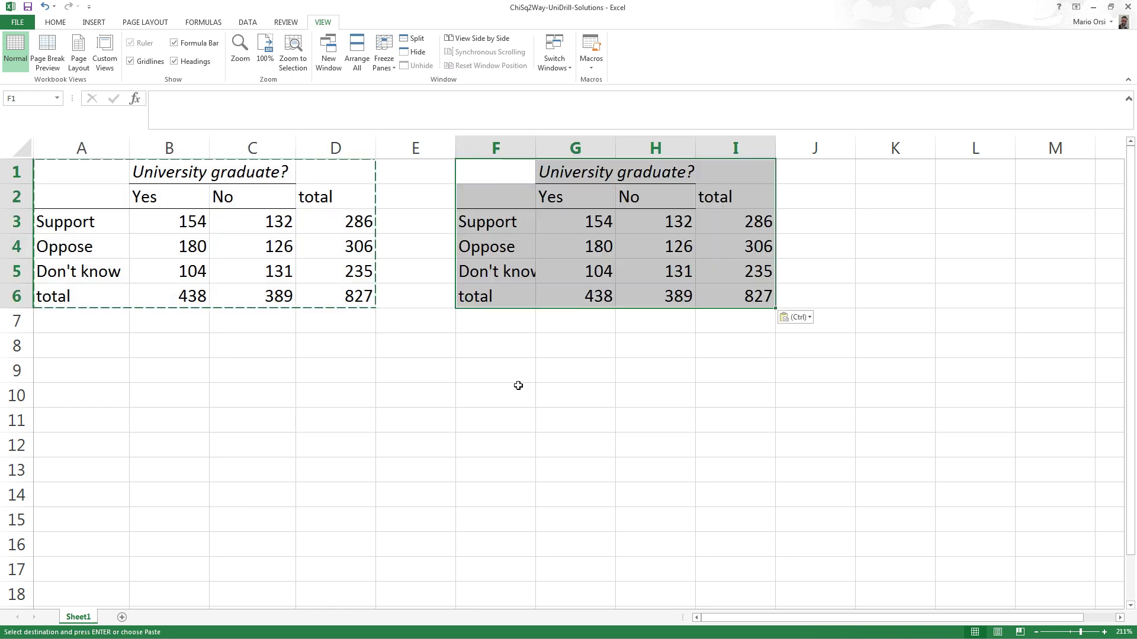
{"action": "left_click", "coordinate": [589, 270]}
{"action": "left_click_drag", "start_coordinate": [580, 223], "coordinate": [720, 298]}
{"action": "key", "text": "Delete"}
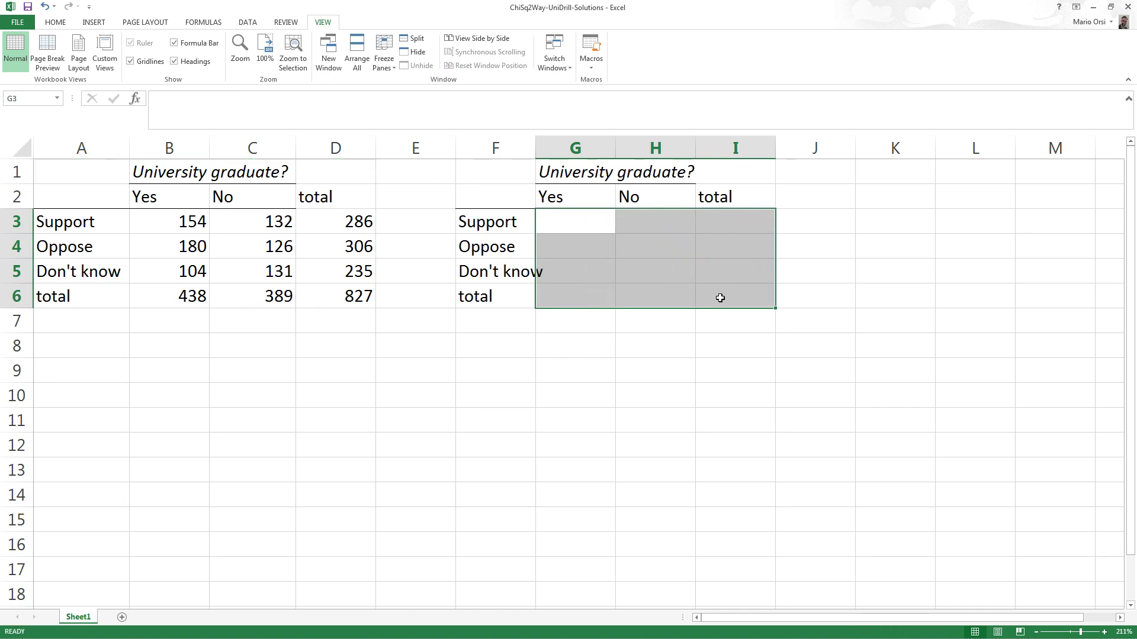
Label the copy EXP in F1 and the original OBS, then widen column F.
{"action": "left_click", "coordinate": [483, 179]}
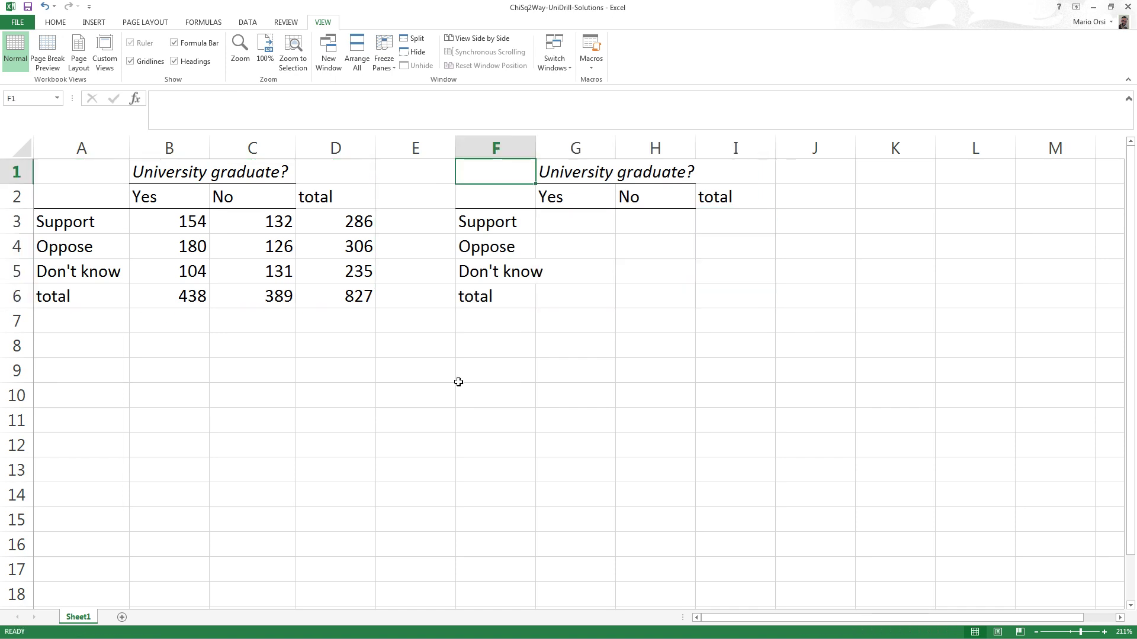
{"action": "type", "text": "EXP"}
{"action": "key", "text": "Return"}
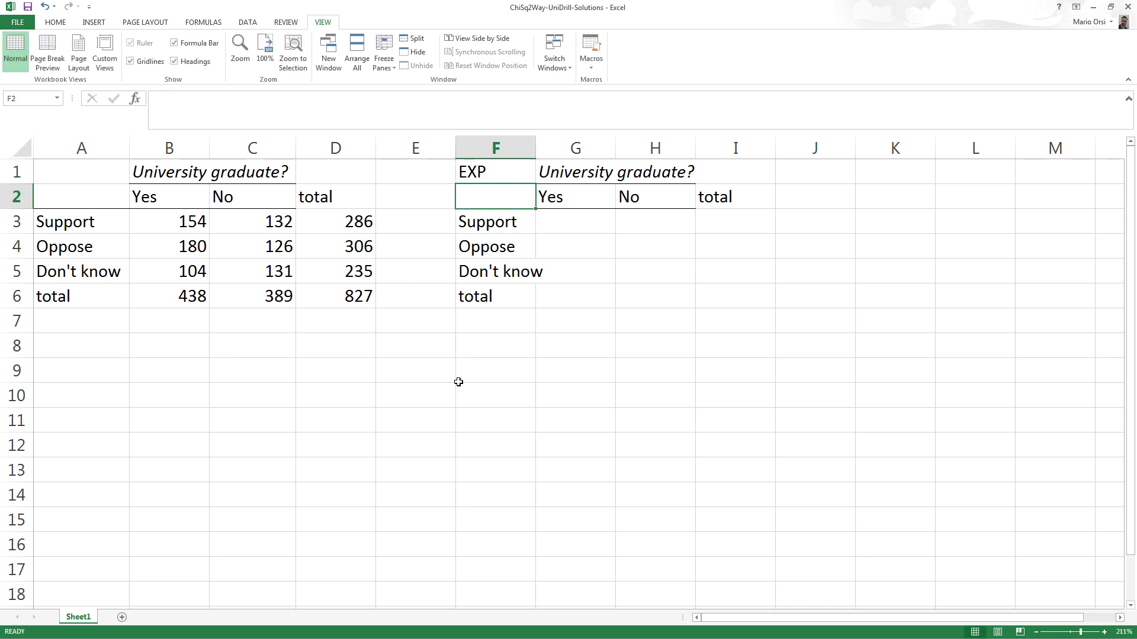
{"action": "left_click", "coordinate": [65, 179]}
{"action": "type", "text": "O"}
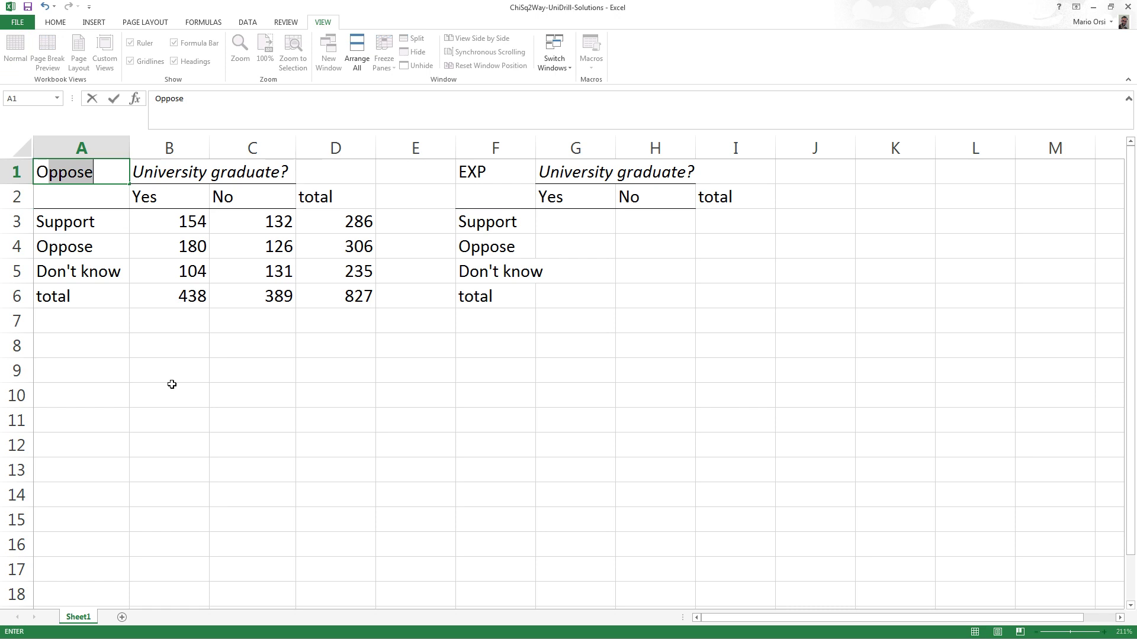
{"action": "type", "text": "BS"}
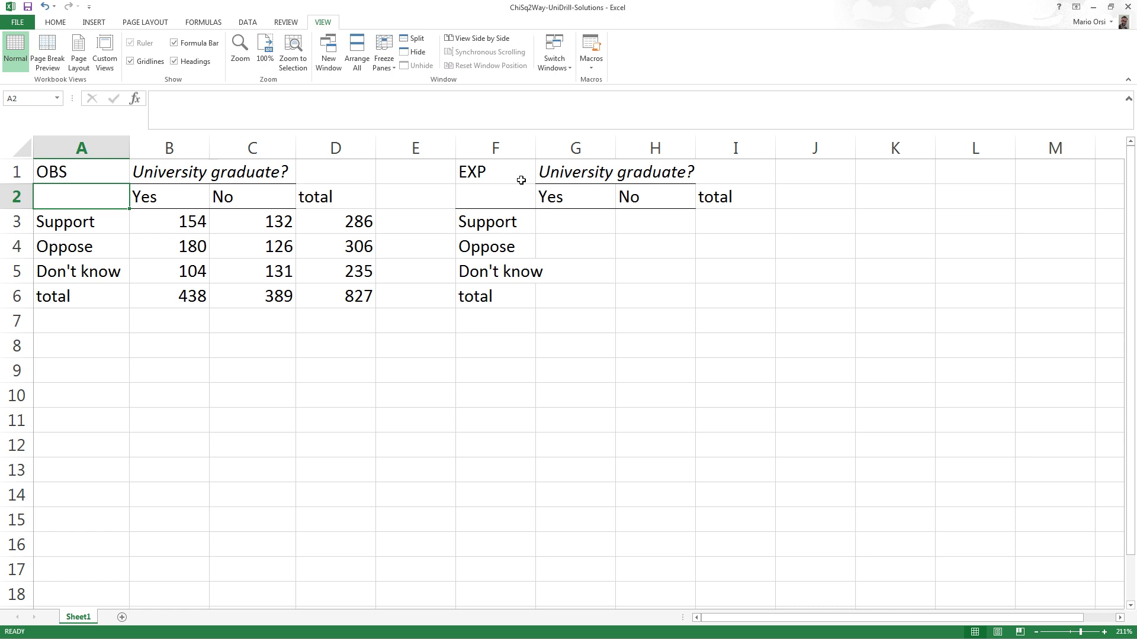
{"action": "left_click_drag", "start_coordinate": [540, 157], "coordinate": [546, 156]}
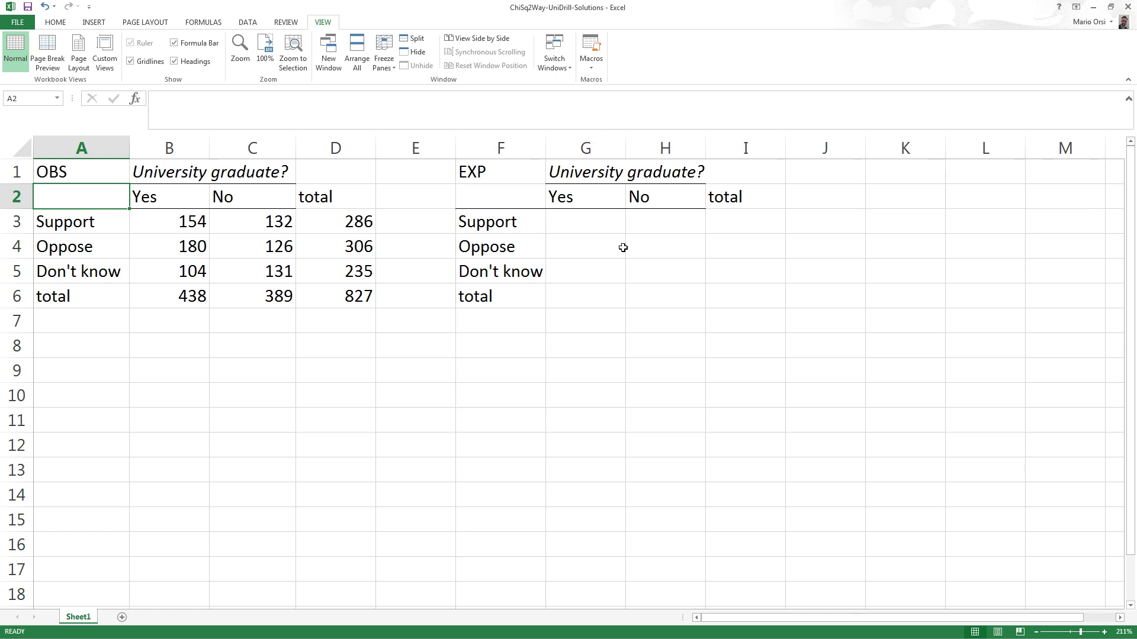
Enter the Support–Yes expected count formula =D3*B6/D6 in G3.
{"action": "left_click", "coordinate": [592, 223]}
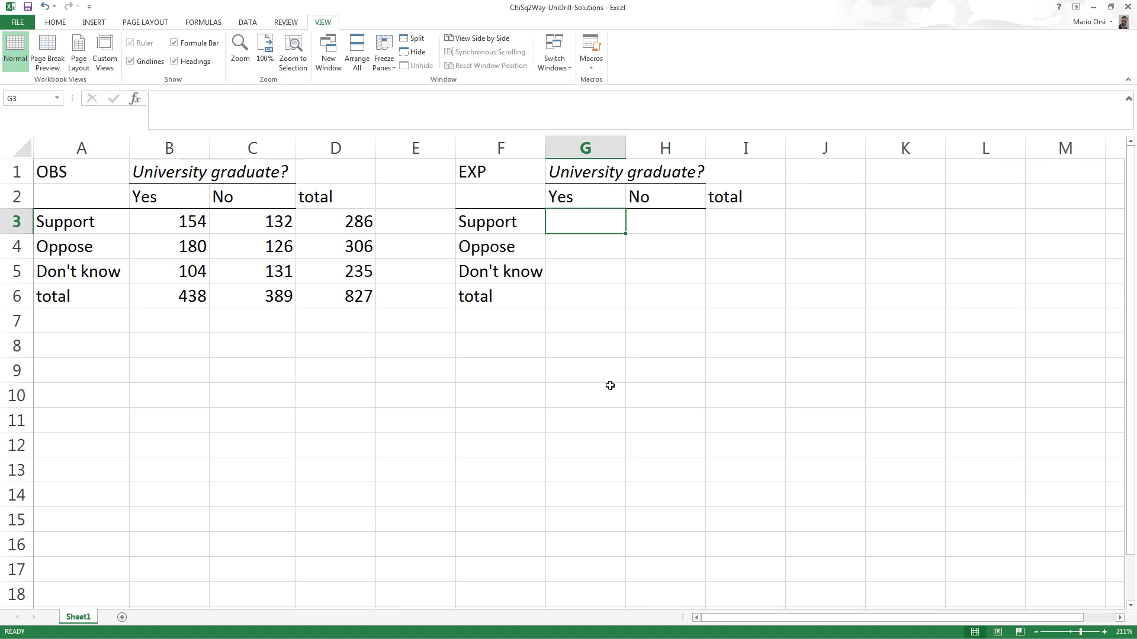
{"action": "type", "text": "="}
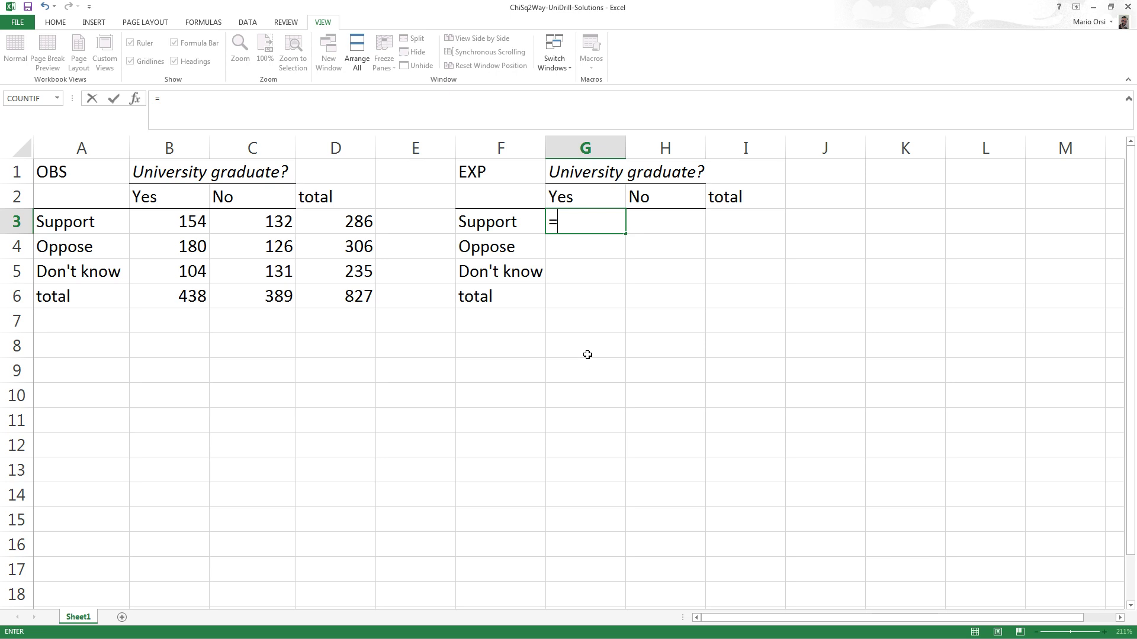
{"action": "left_click", "coordinate": [357, 228]}
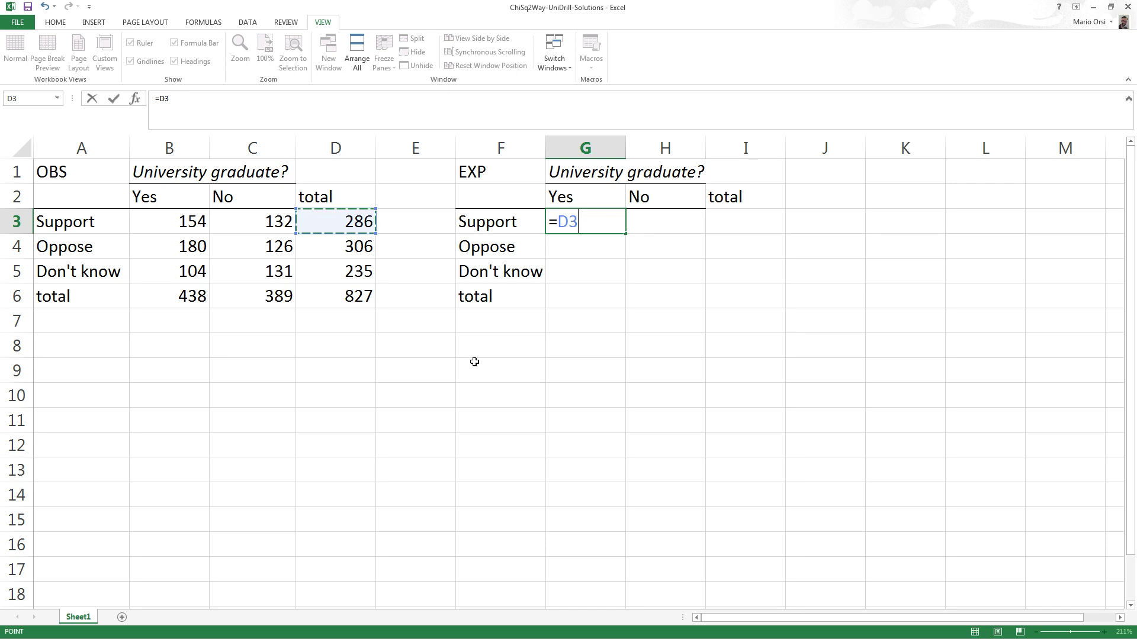
{"action": "type", "text": "*"}
{"action": "left_click", "coordinate": [197, 303]}
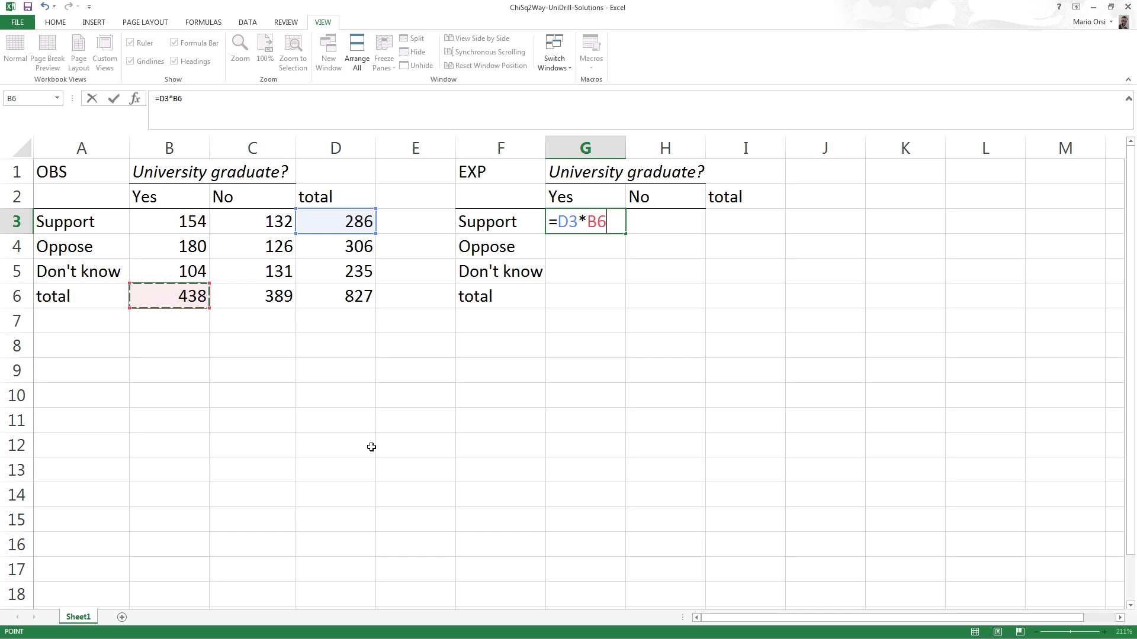
{"action": "type", "text": "/"}
{"action": "left_click", "coordinate": [351, 299]}
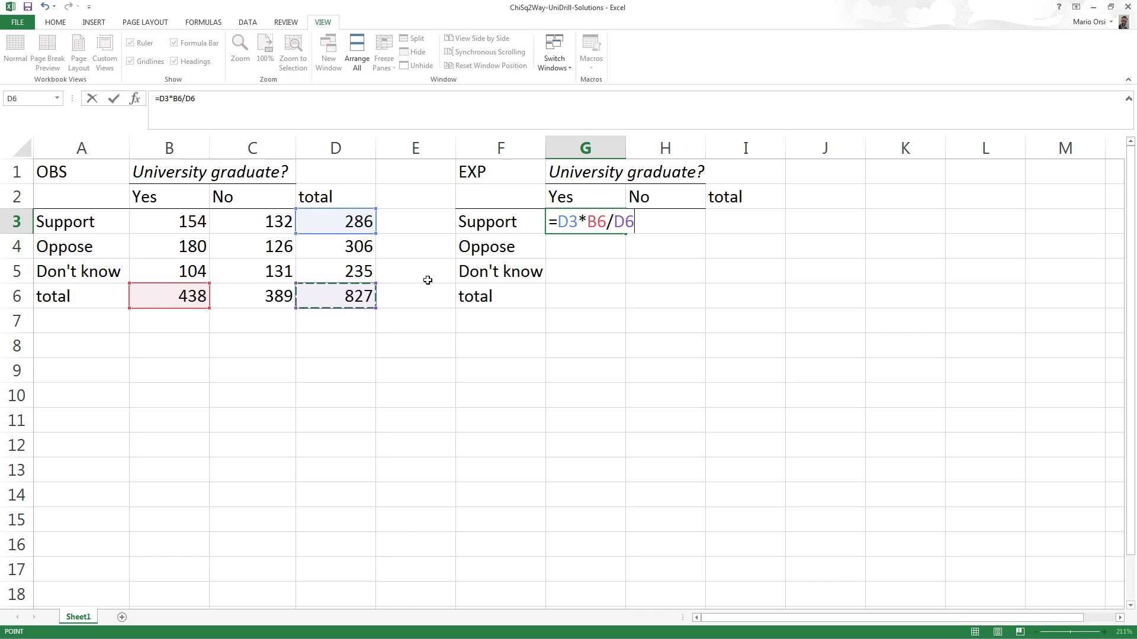
{"action": "left_click", "coordinate": [596, 227]}
Make B6 and D6 absolute in G3's formula, giving =D3*$B$6/$D$6.
{"action": "key", "text": "shift+Right"}
{"action": "key", "text": "shift+Right"}
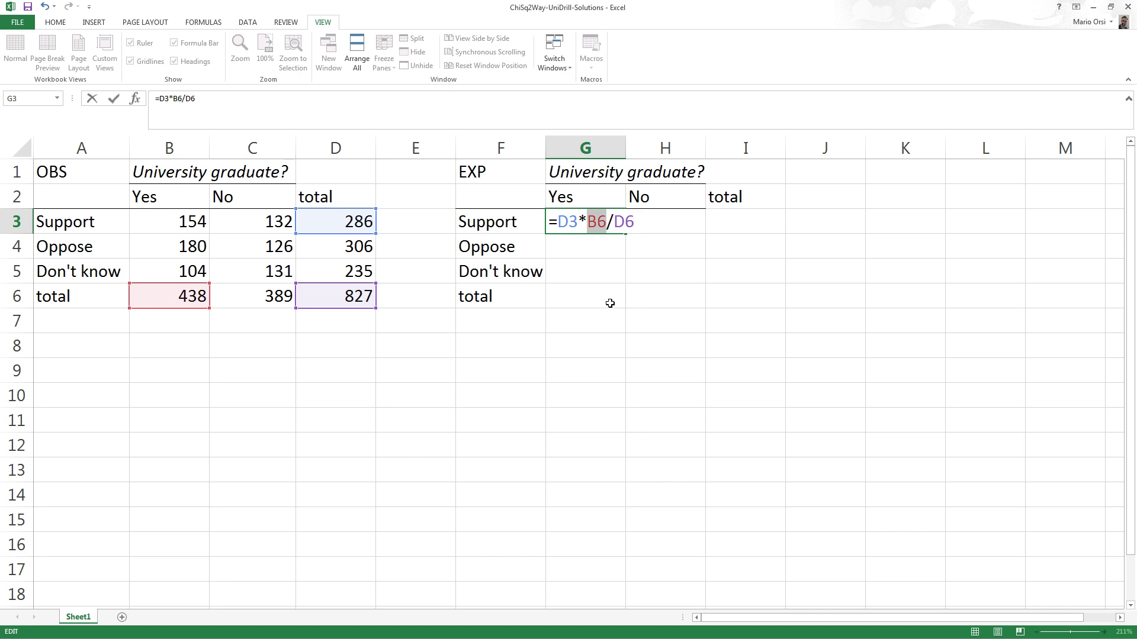
{"action": "key", "text": "F4"}
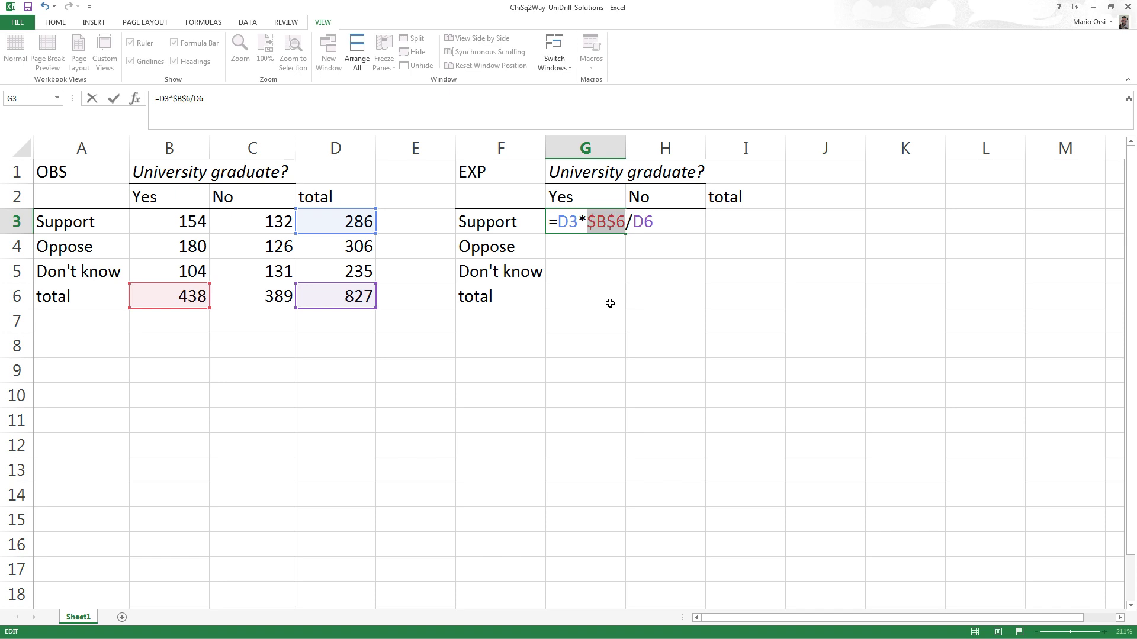
{"action": "left_click", "coordinate": [627, 224]}
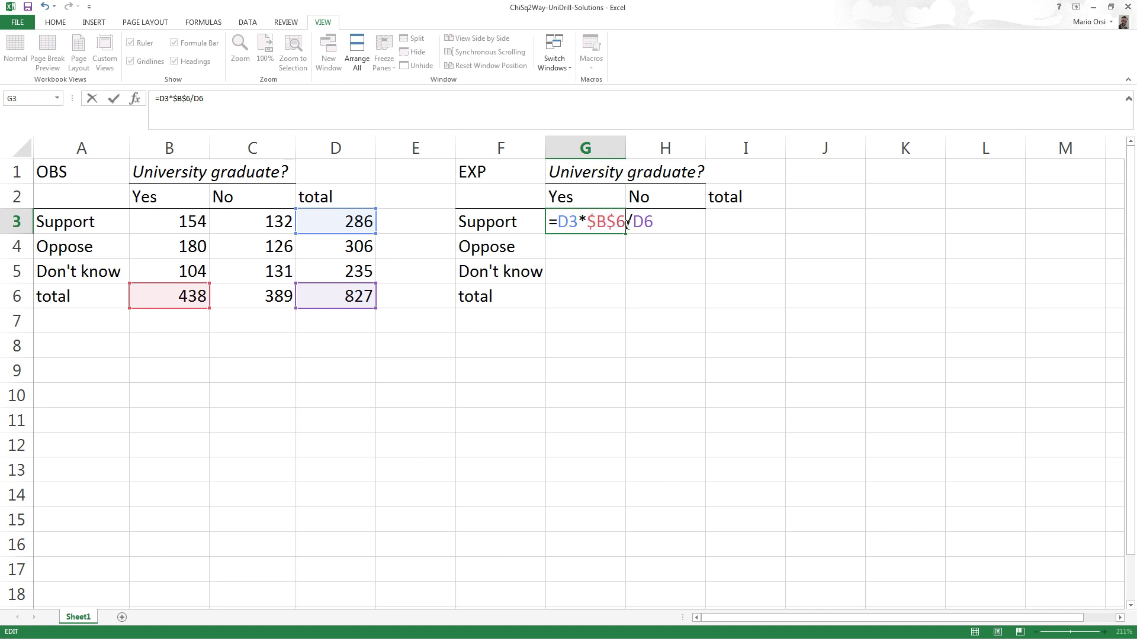
{"action": "key", "text": "Right"}
{"action": "key", "text": "shift+Right"}
{"action": "key", "text": "shift+Right"}
{"action": "type", "text": "4"}
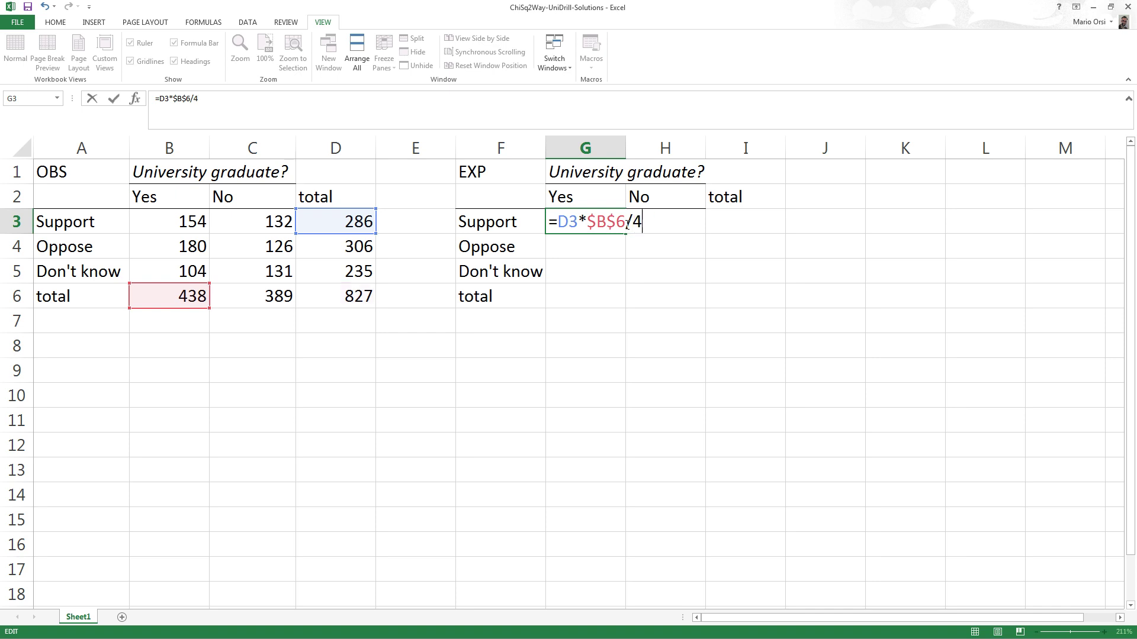
{"action": "key", "text": "BackSpace"}
{"action": "type", "text": "D6"}
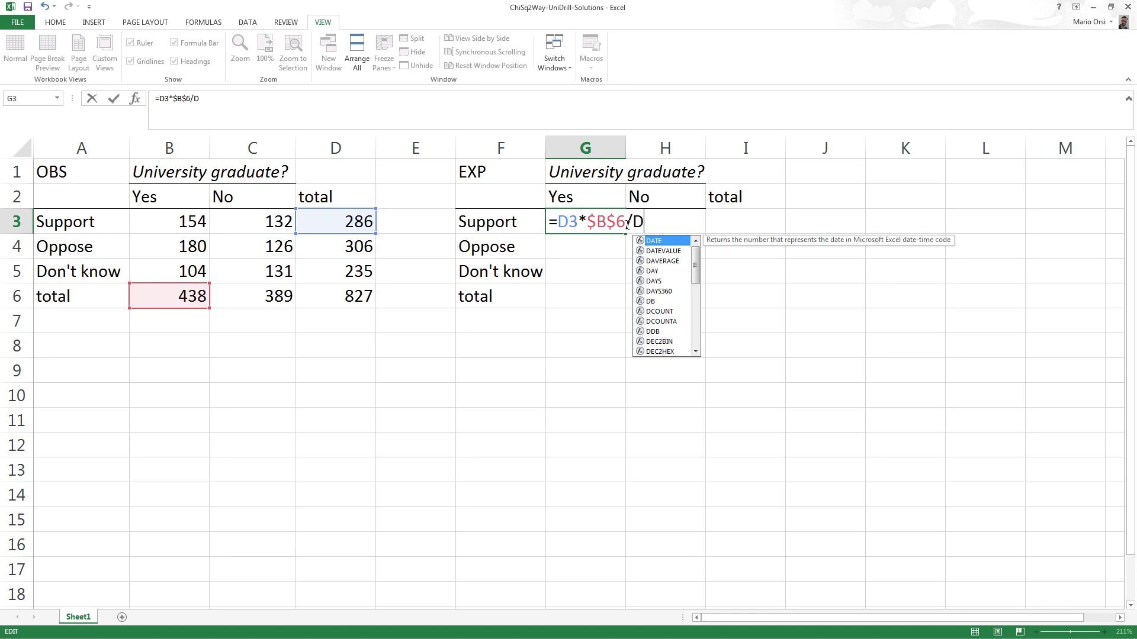
{"action": "key", "text": "shift+Left"}
{"action": "key", "text": "shift+Left"}
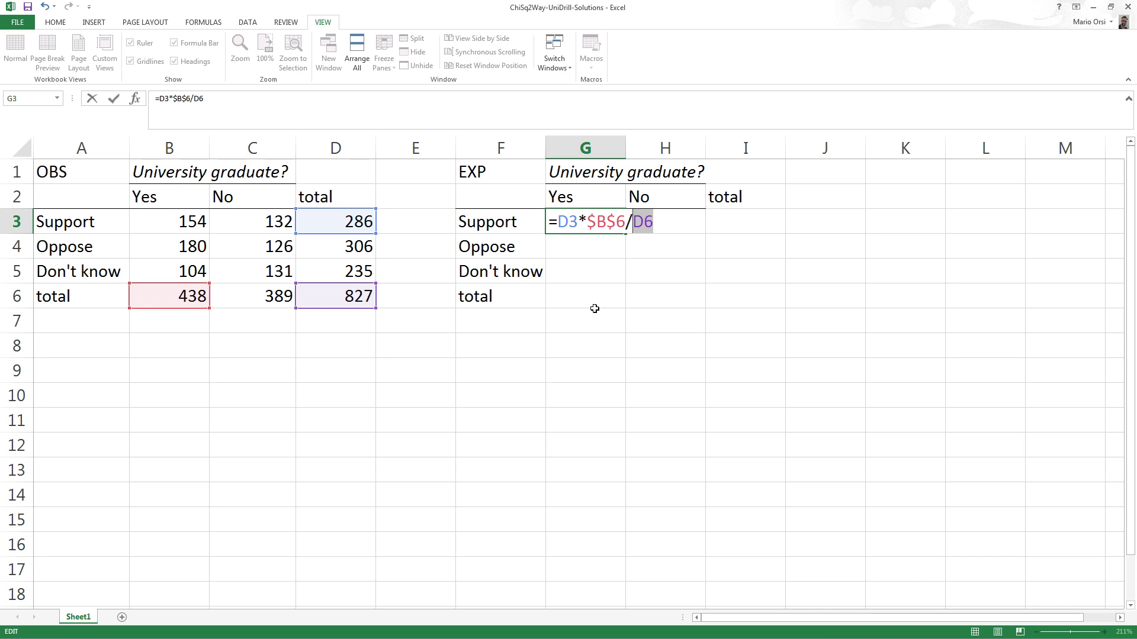
{"action": "key", "text": "F4"}
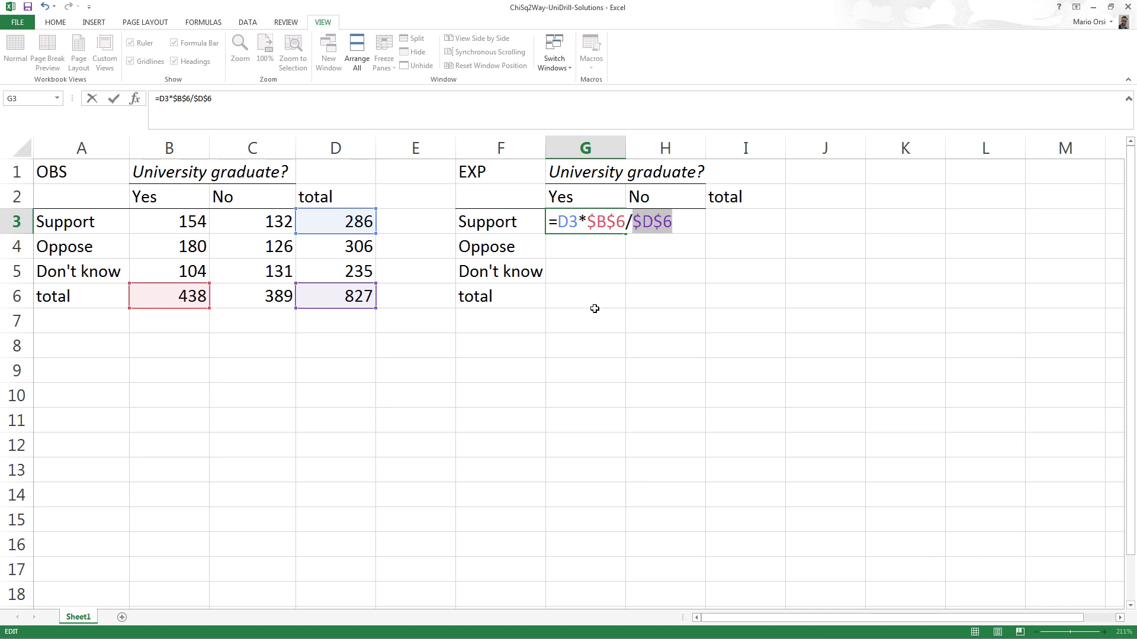
Fill G3's formula down to G5 for expected Yes counts 151.473, 162.065 and 124.462.
{"action": "key", "text": "Return"}
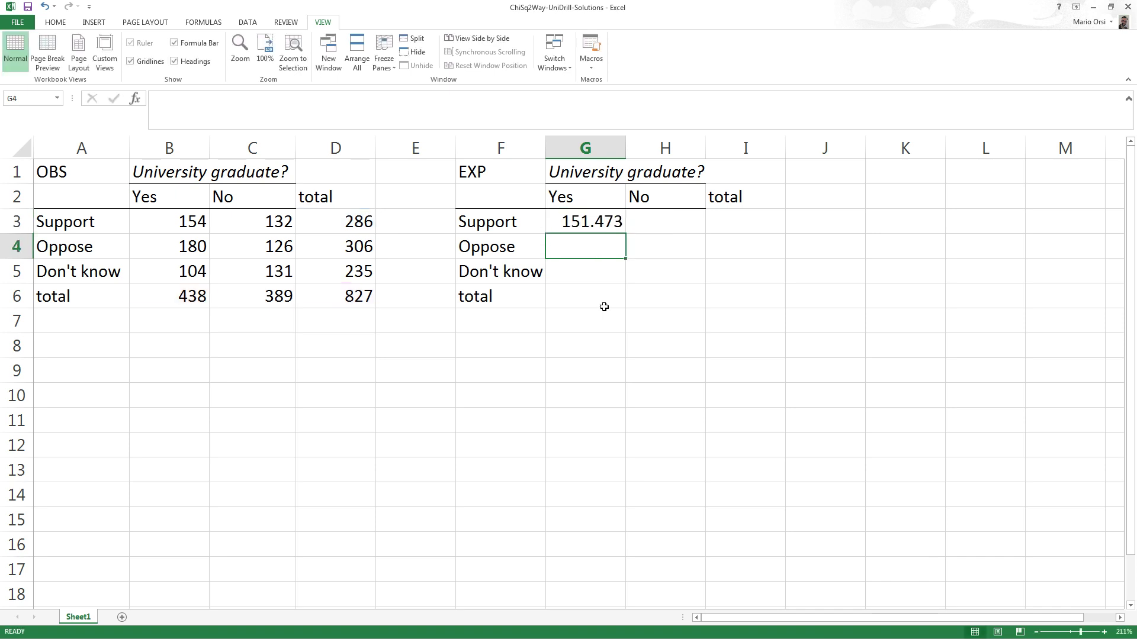
{"action": "left_click", "coordinate": [612, 224]}
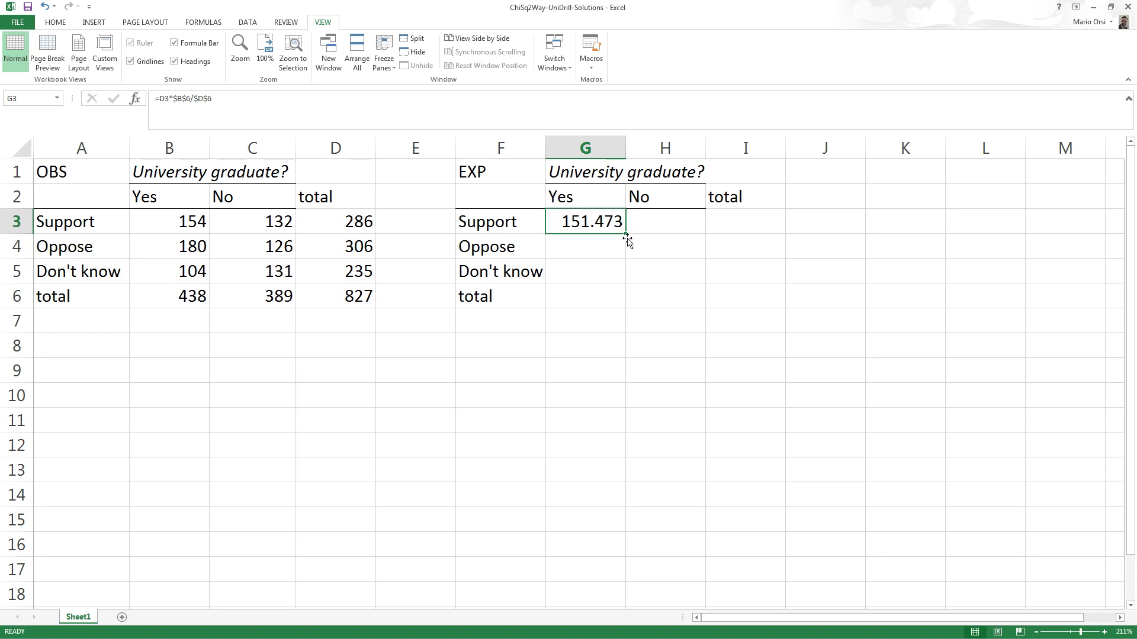
{"action": "left_click_drag", "start_coordinate": [630, 240], "coordinate": [628, 285]}
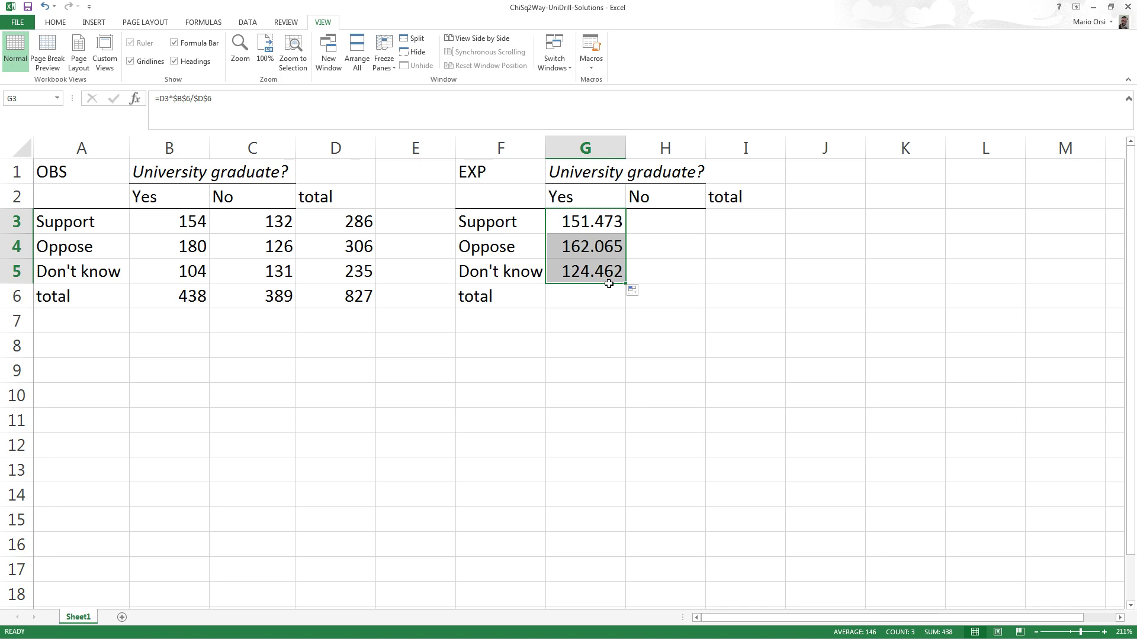
Copy G3's formula into H3 and correct its E3 reference back to D3.
{"action": "left_click", "coordinate": [661, 222]}
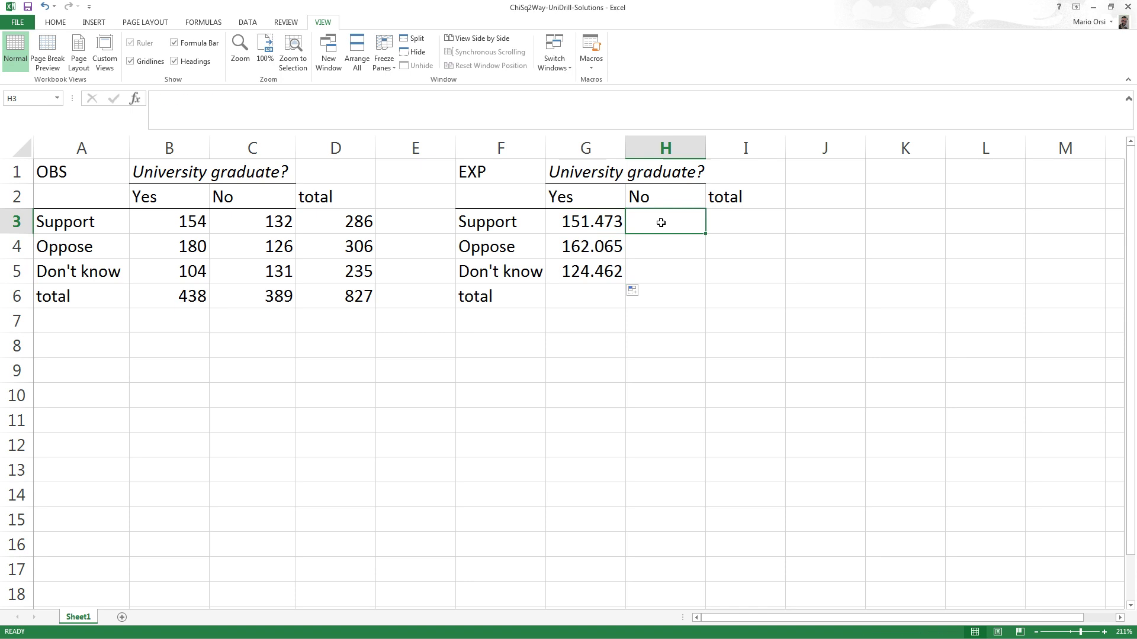
{"action": "left_click", "coordinate": [583, 224]}
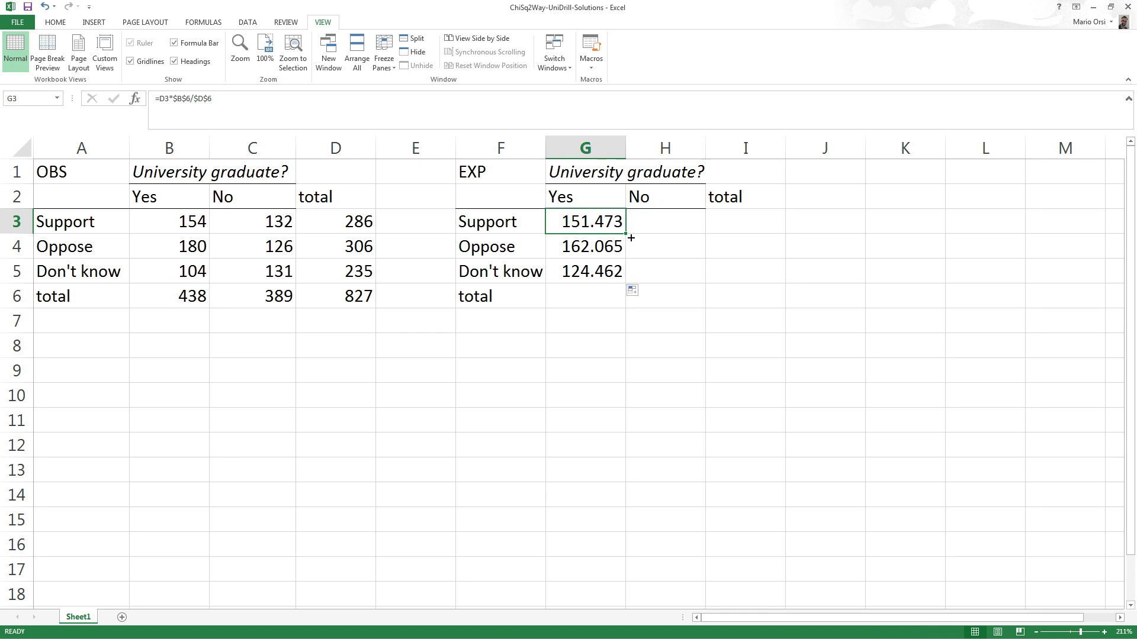
{"action": "left_click_drag", "start_coordinate": [630, 235], "coordinate": [681, 237]}
{"action": "left_click", "coordinate": [673, 222]}
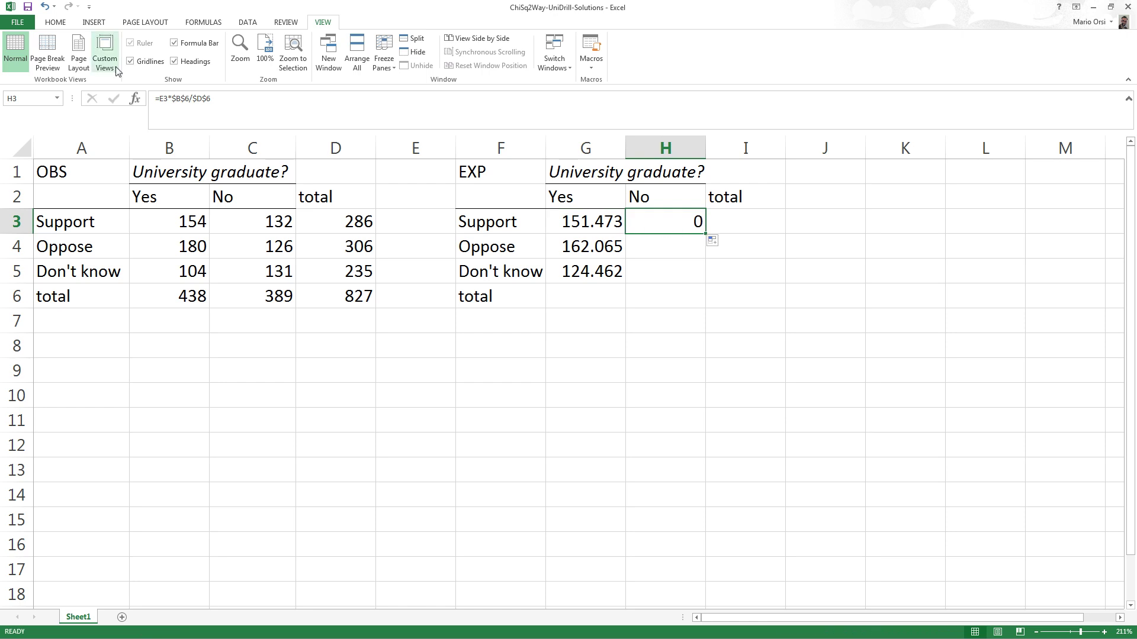
{"action": "left_click", "coordinate": [167, 114]}
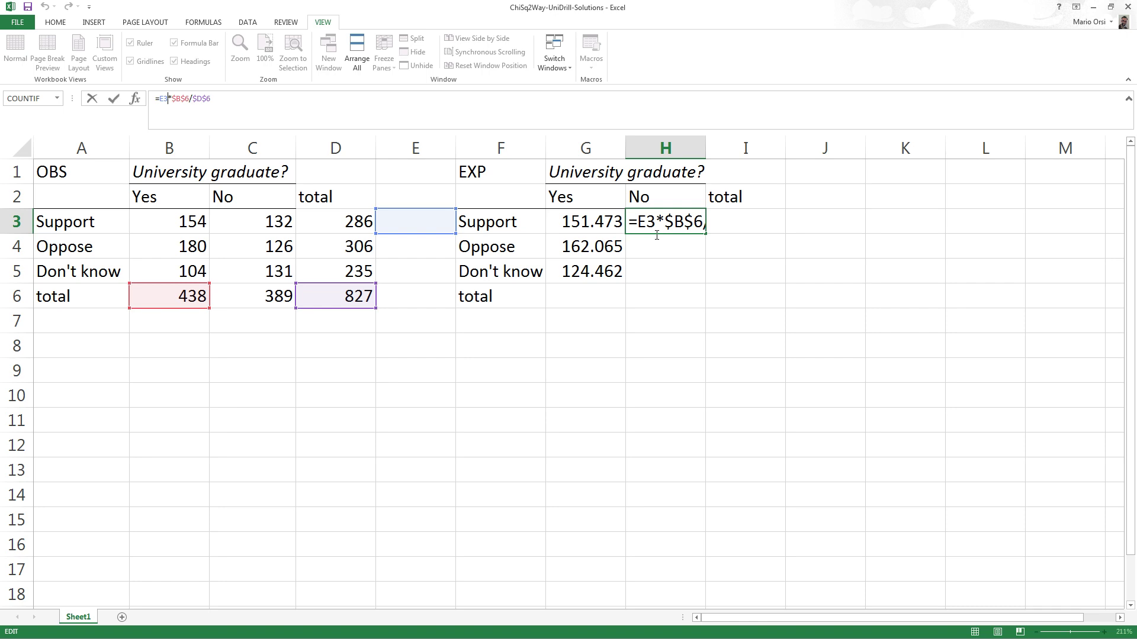
{"action": "left_click", "coordinate": [646, 221]}
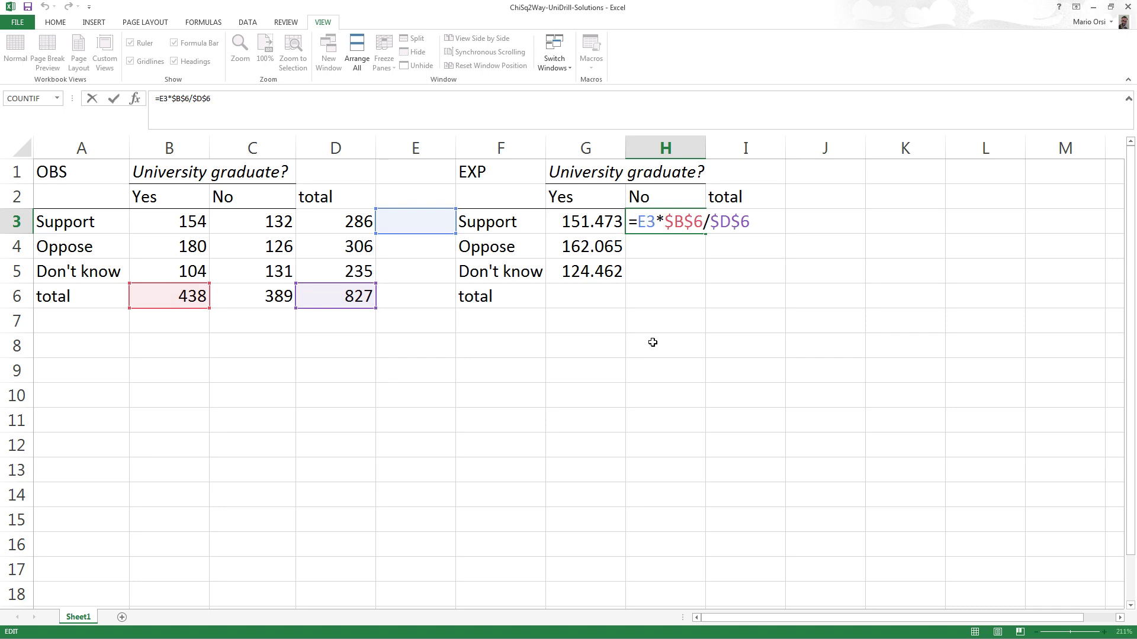
{"action": "key", "text": "BackSpace"}
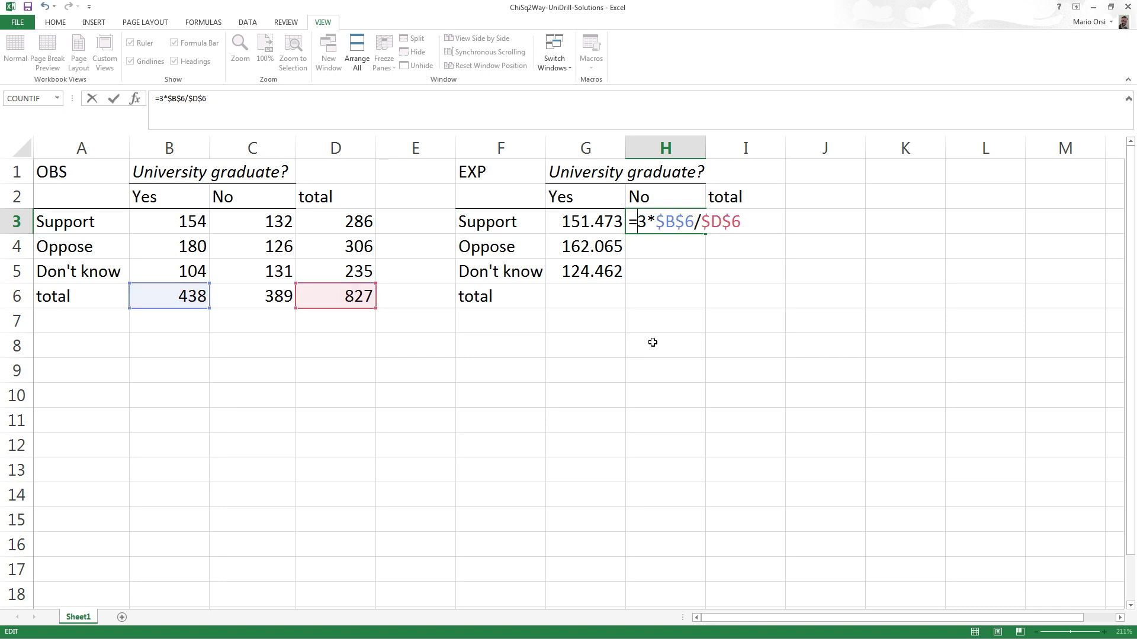
{"action": "type", "text": "D"}
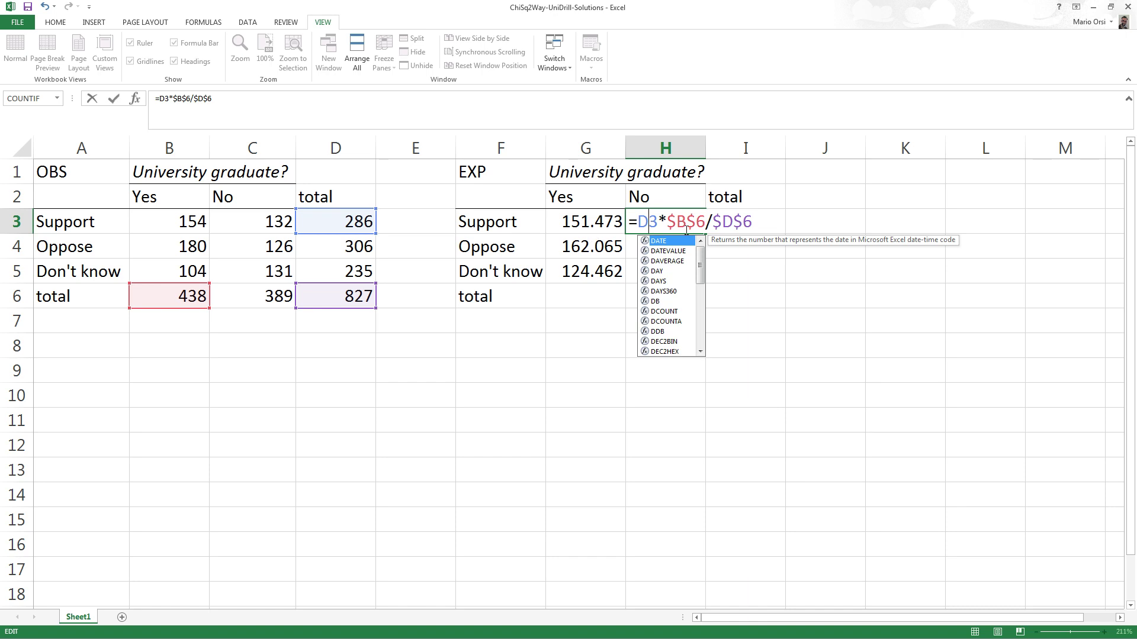
Change $B$6 to $C$6 in H3 and fill down to H5: 134.527, 143.935, 110.538.
{"action": "left_click", "coordinate": [686, 225]}
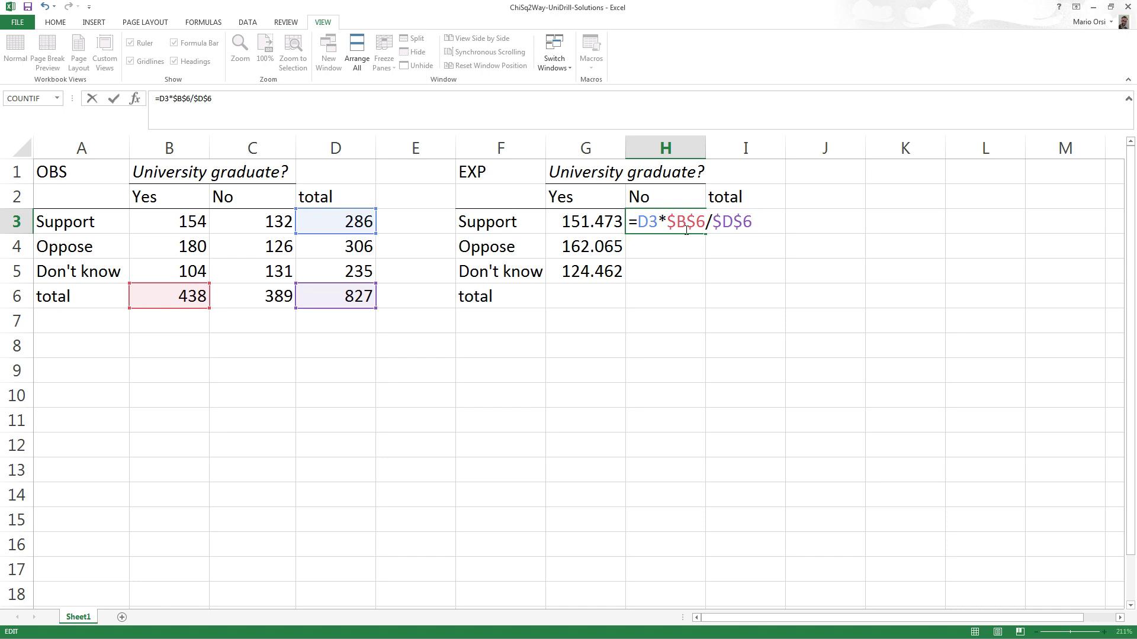
{"action": "key", "text": "Delete"}
{"action": "type", "text": "c"}
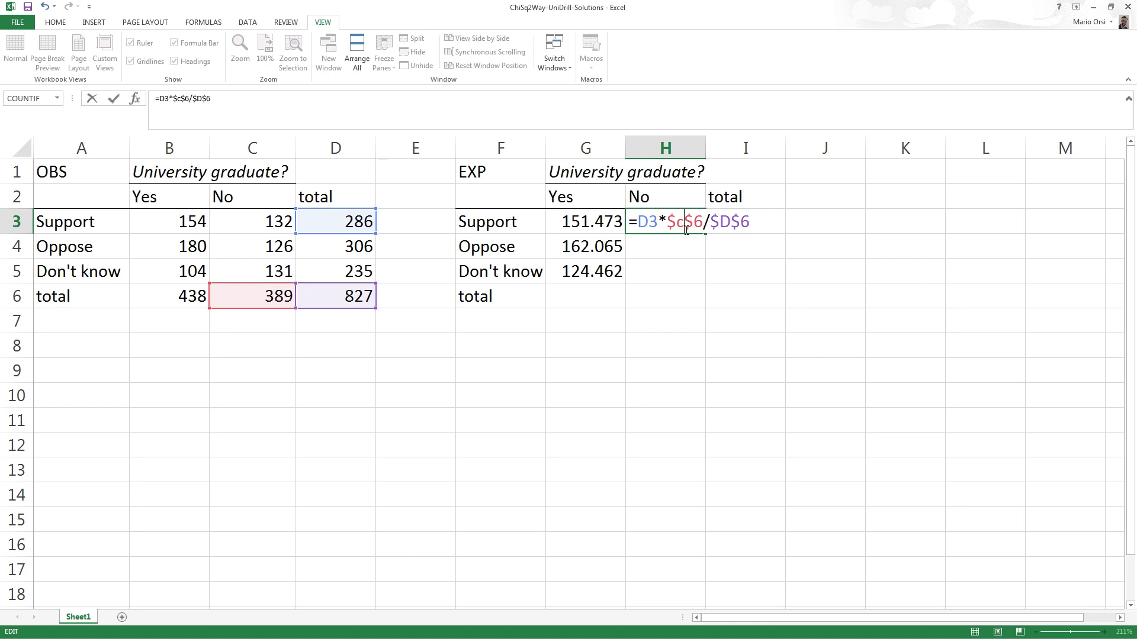
{"action": "key", "text": "BackSpace"}
{"action": "type", "text": "C"}
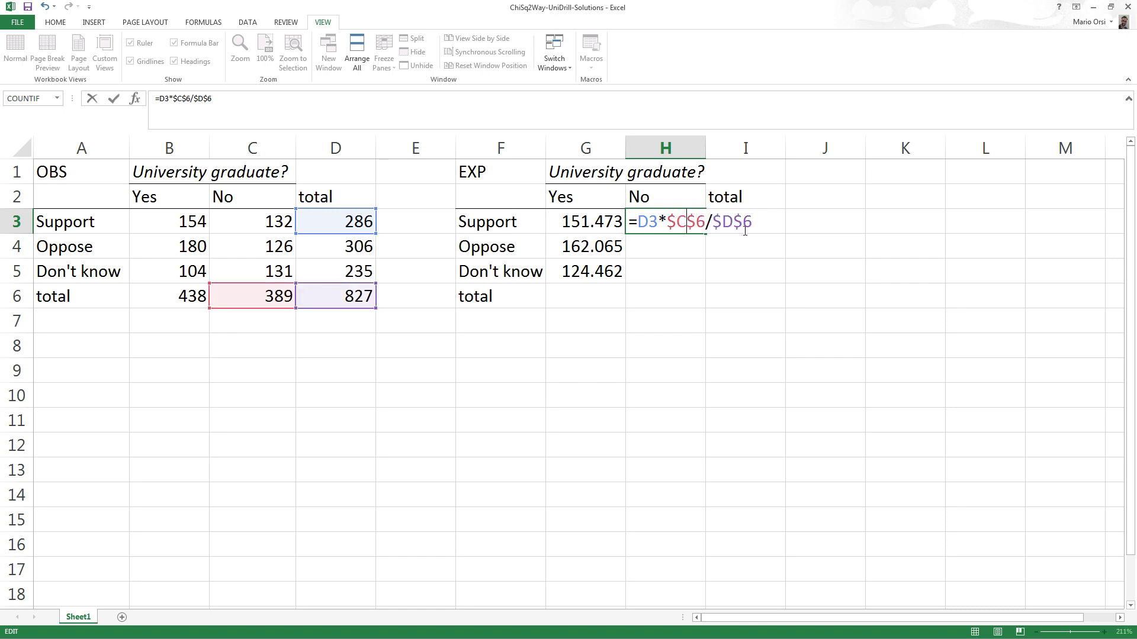
{"action": "left_click", "coordinate": [759, 232]}
{"action": "key", "text": "Return"}
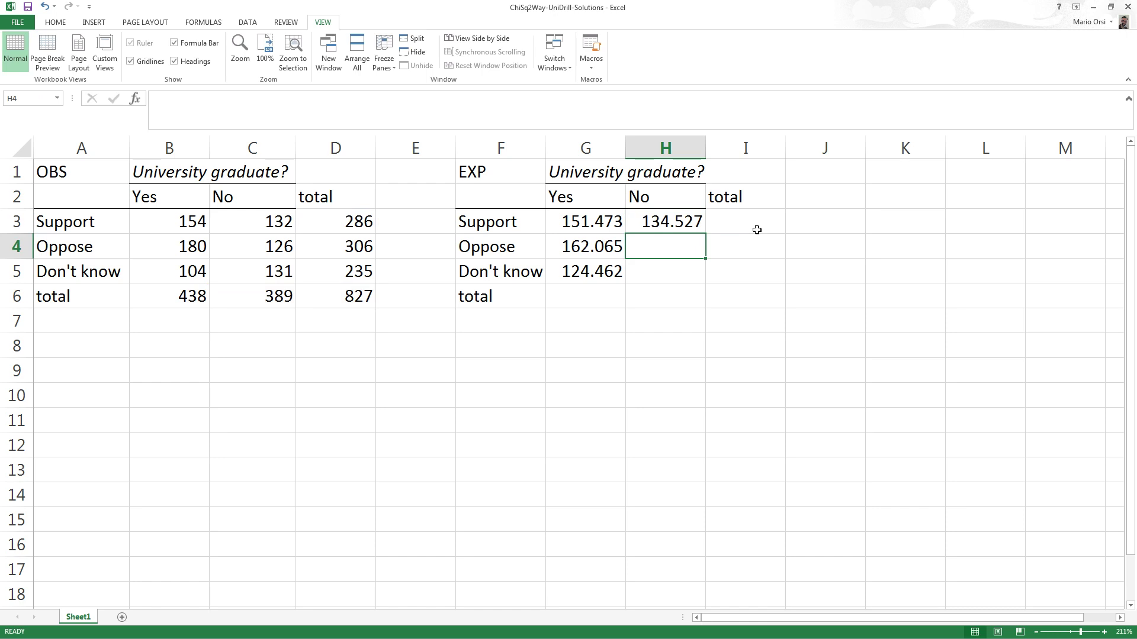
{"action": "left_click", "coordinate": [682, 228]}
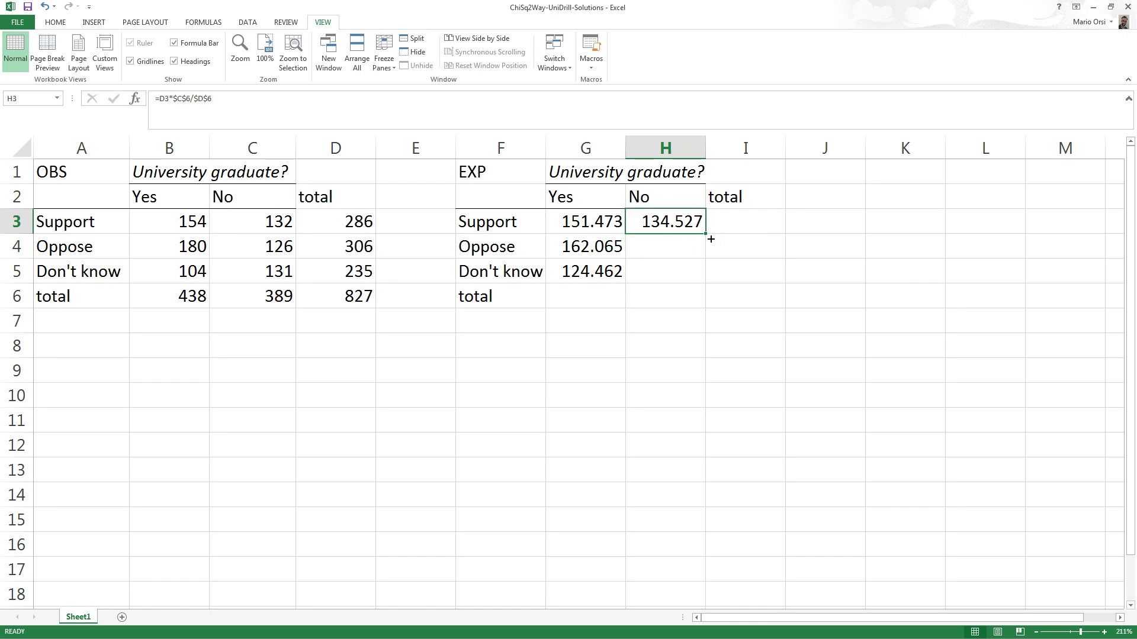
{"action": "left_click_drag", "start_coordinate": [710, 239], "coordinate": [706, 282]}
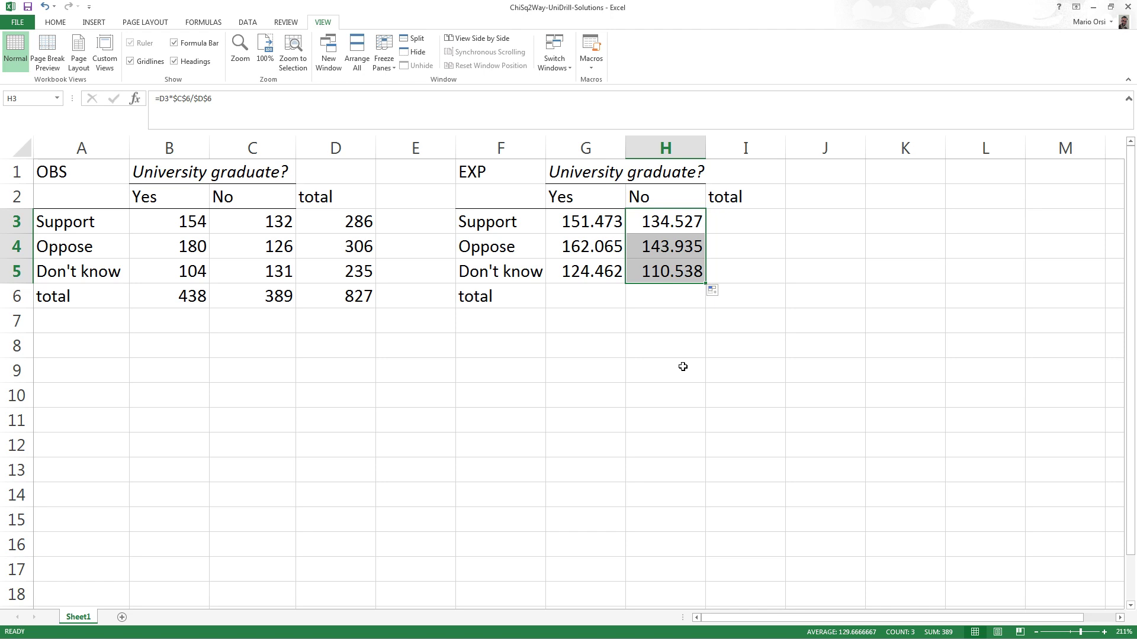
Fill =SUM(G3:H3) from I3 down to I5, matching observed totals 286, 306 and 235.
{"action": "left_click", "coordinate": [768, 228]}
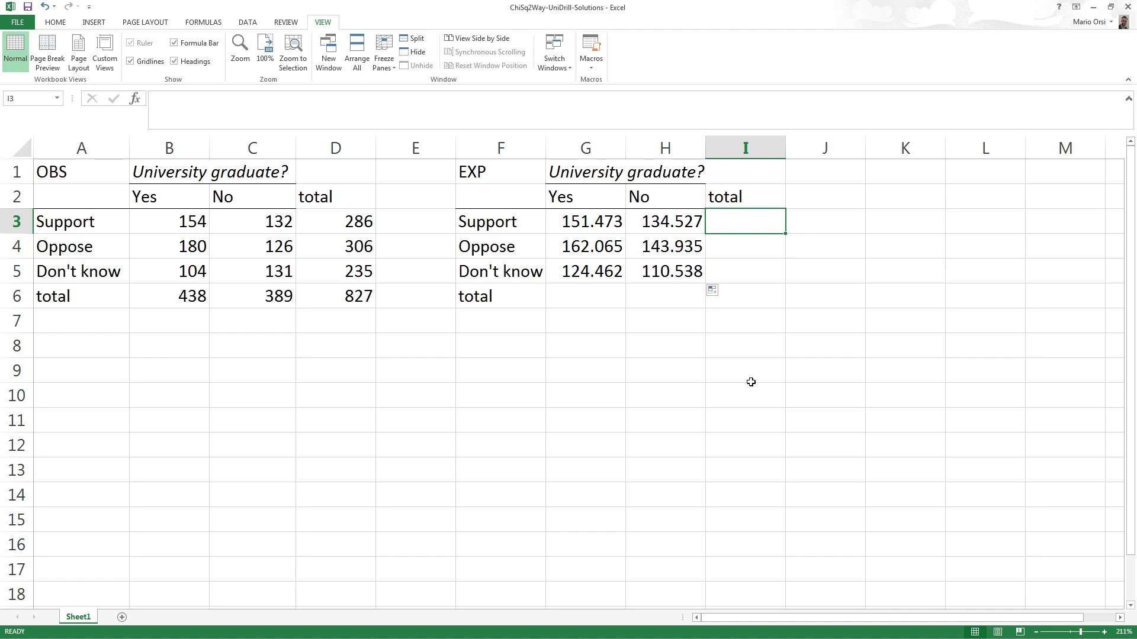
{"action": "type", "text": "=sum"}
{"action": "key", "text": "Tab"}
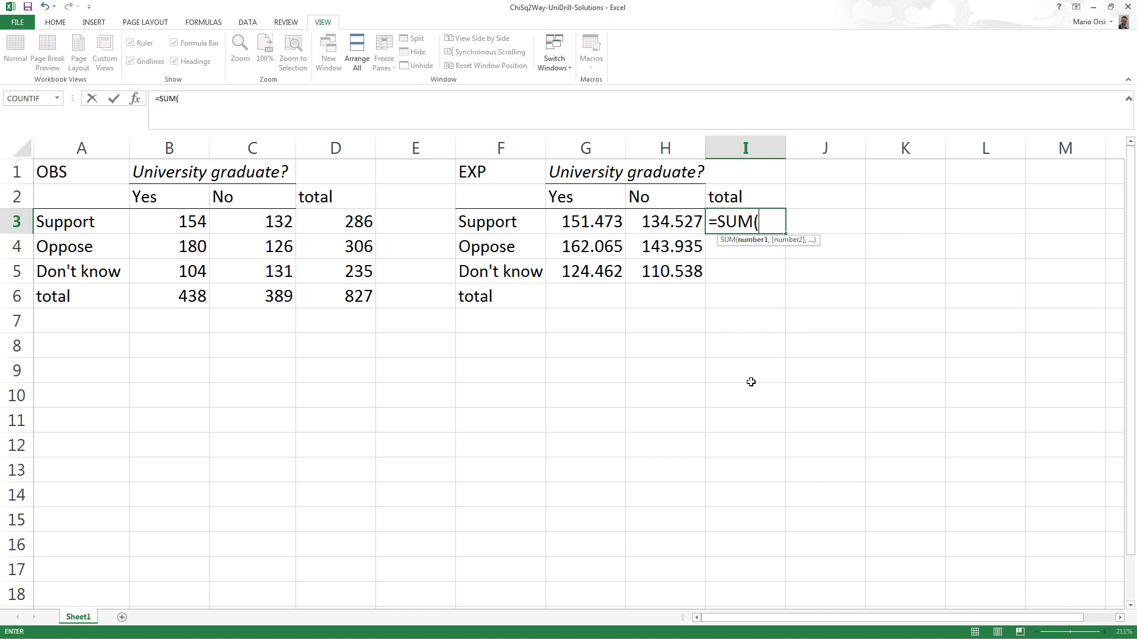
{"action": "left_click_drag", "start_coordinate": [585, 224], "coordinate": [651, 224]}
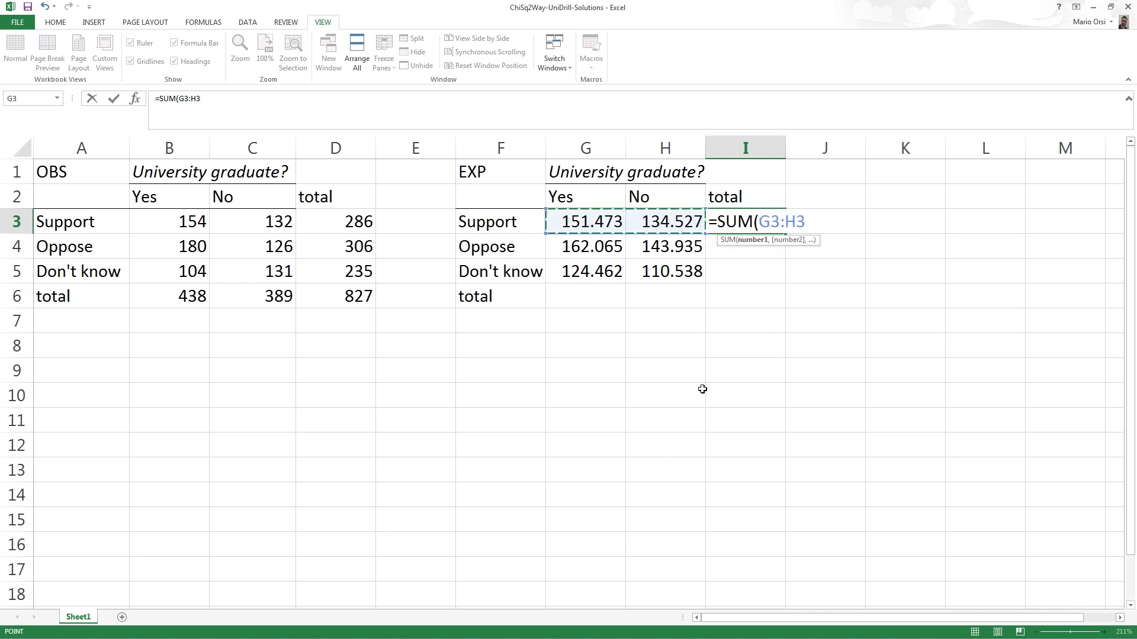
{"action": "key", "text": "Return"}
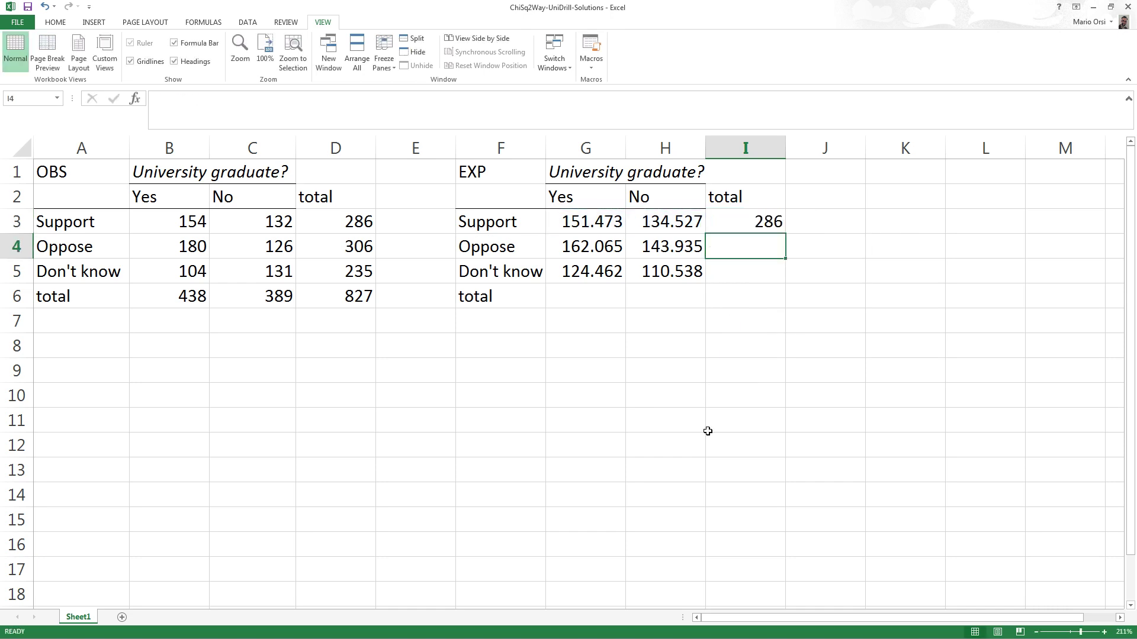
{"action": "left_click", "coordinate": [753, 224]}
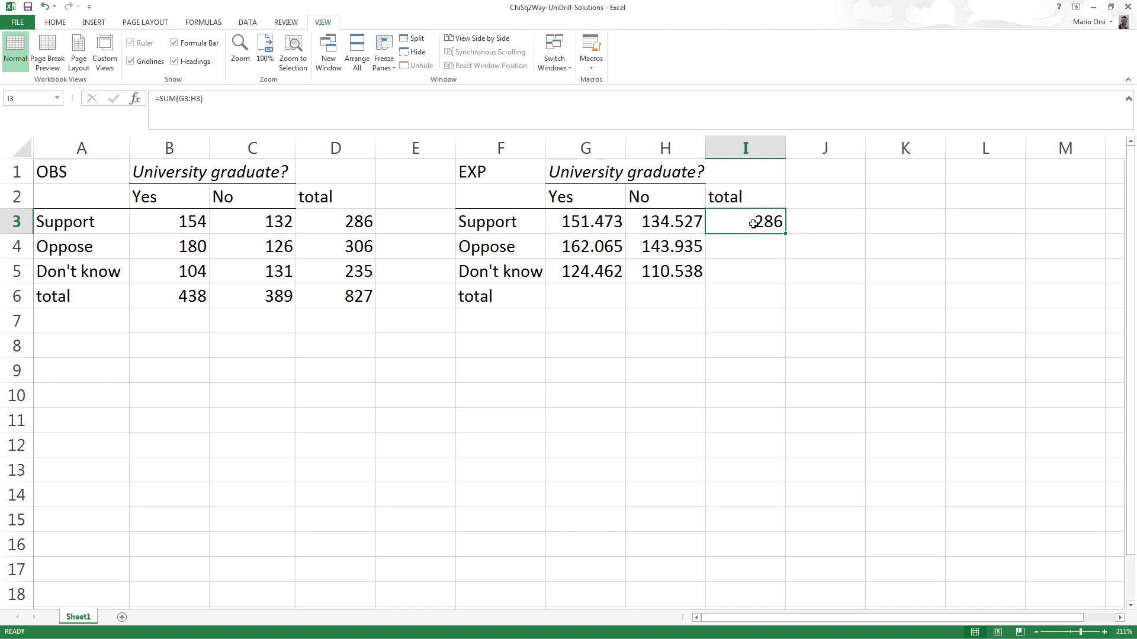
{"action": "left_click", "coordinate": [343, 224]}
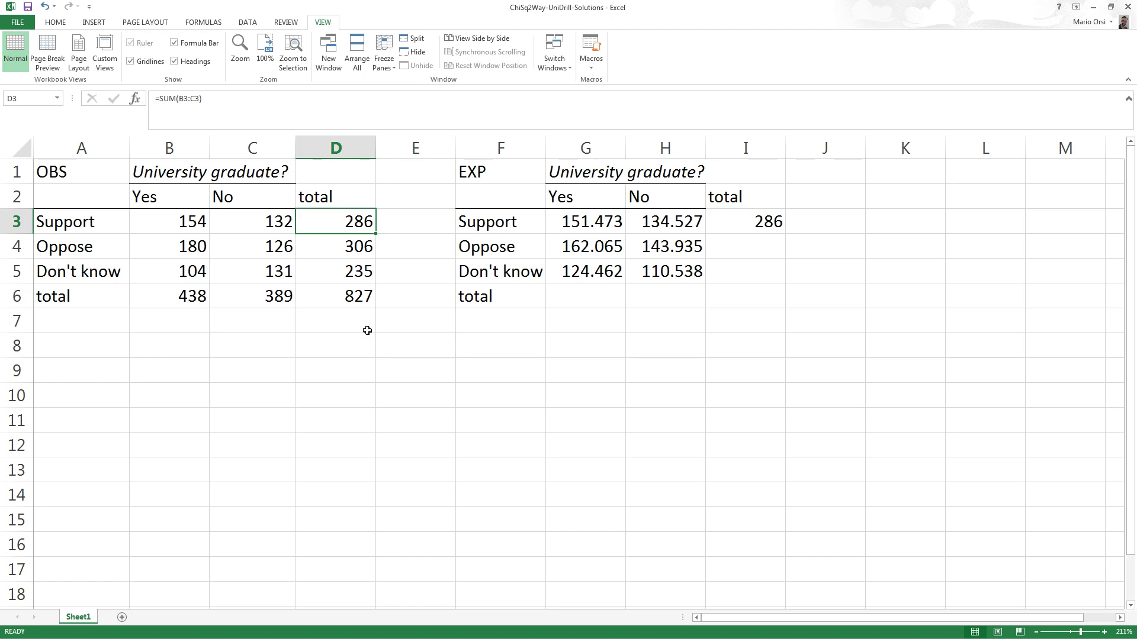
{"action": "left_click", "coordinate": [762, 232]}
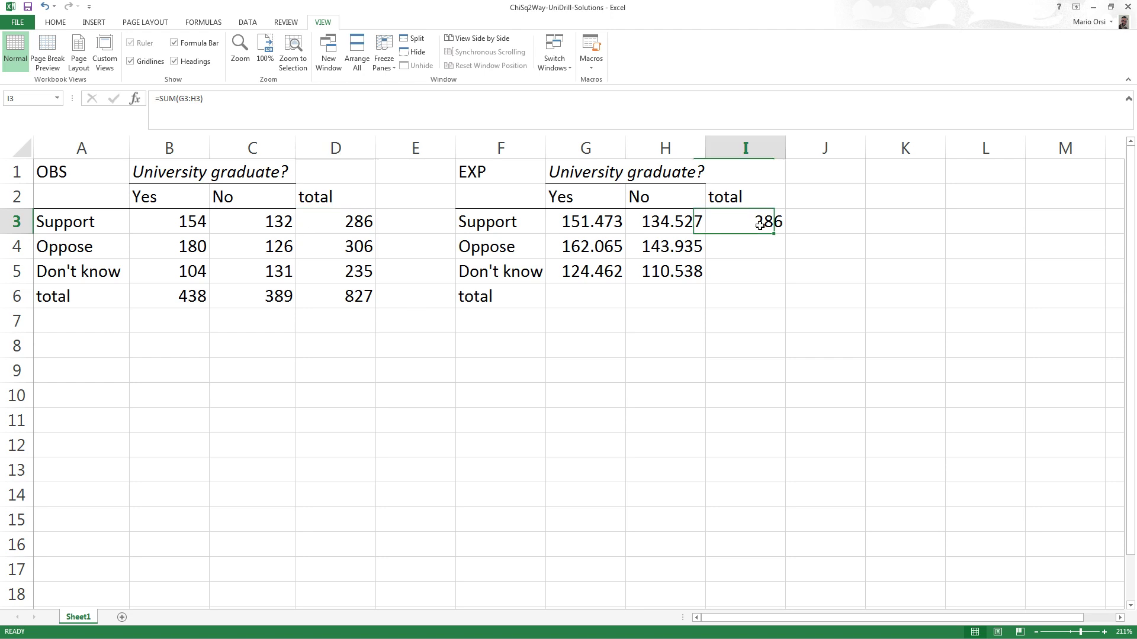
{"action": "left_click_drag", "start_coordinate": [787, 235], "coordinate": [786, 280]}
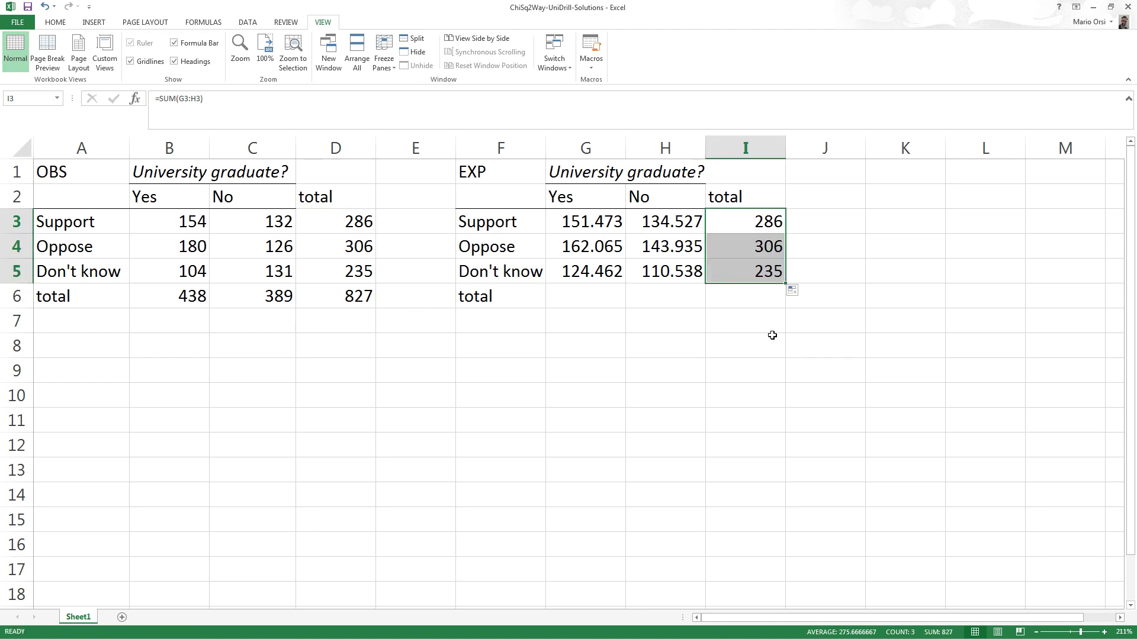
{"action": "left_click", "coordinate": [758, 249]}
{"action": "left_click", "coordinate": [361, 254]}
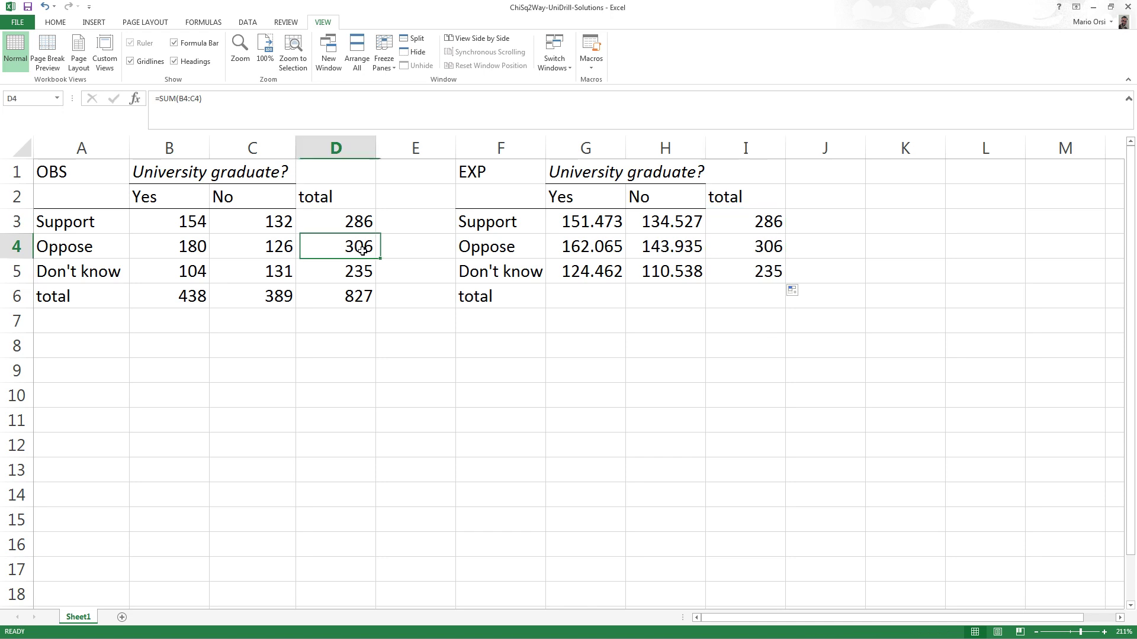
{"action": "left_click", "coordinate": [360, 270]}
{"action": "left_click", "coordinate": [722, 282]}
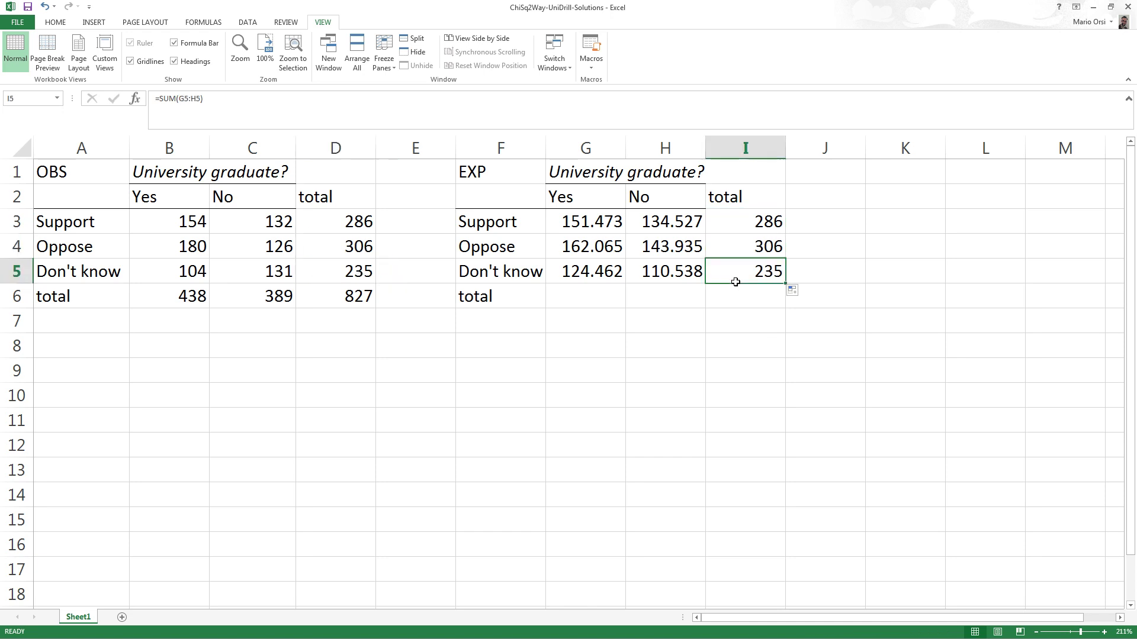
Fill =SUM(G3:G5) from G6 across to I6, giving 438, 389 and 827.
{"action": "left_click", "coordinate": [595, 302]}
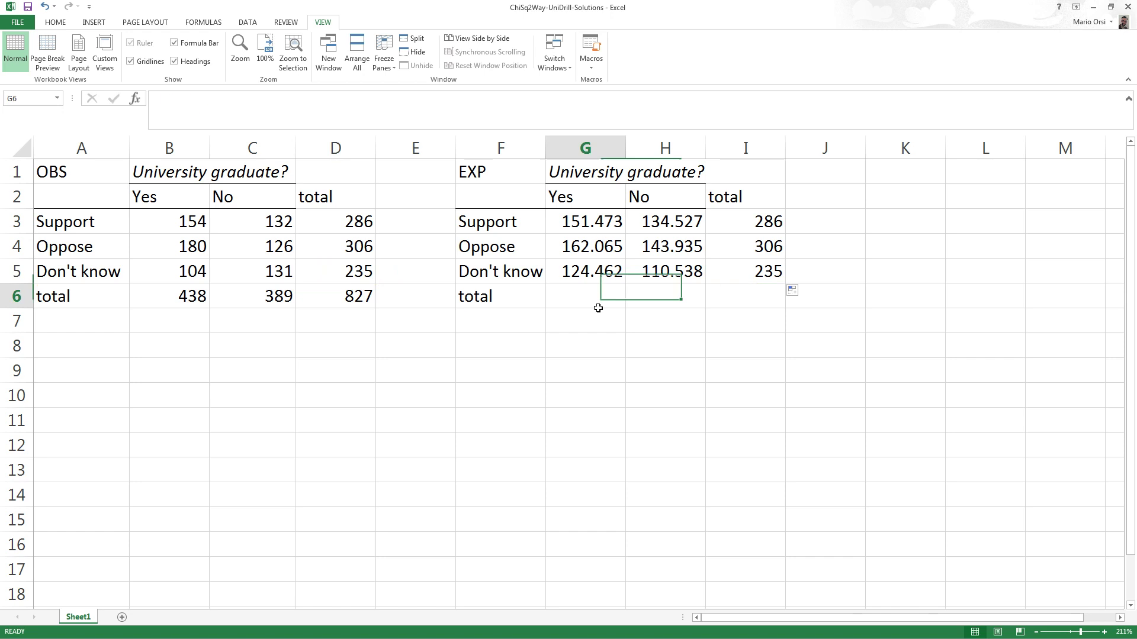
{"action": "type", "text": "=sum"}
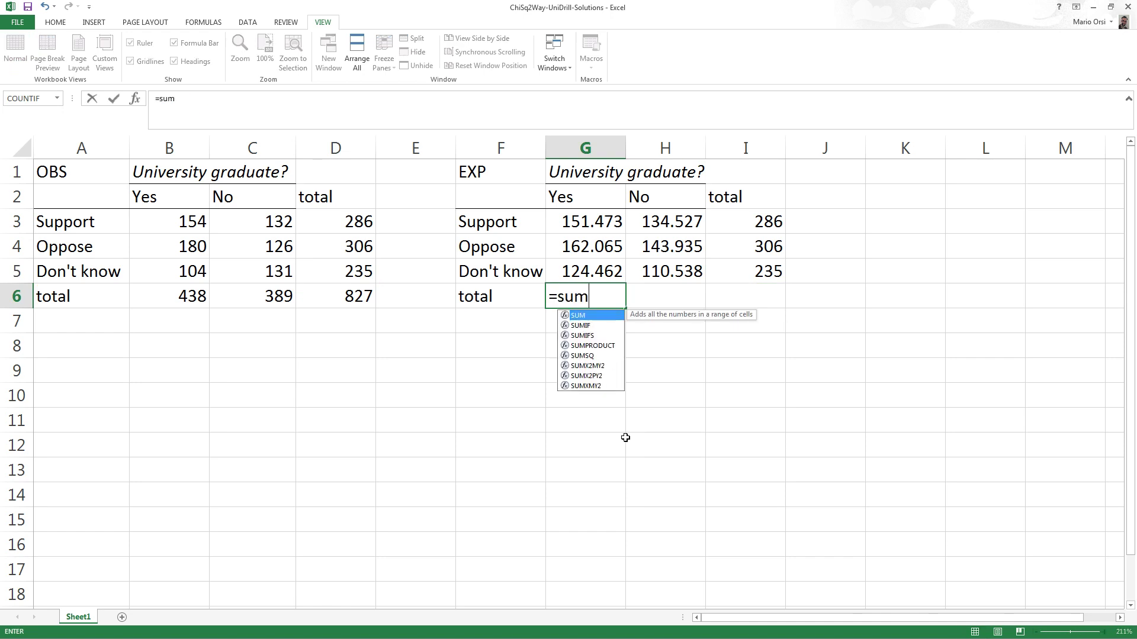
{"action": "key", "text": "Tab"}
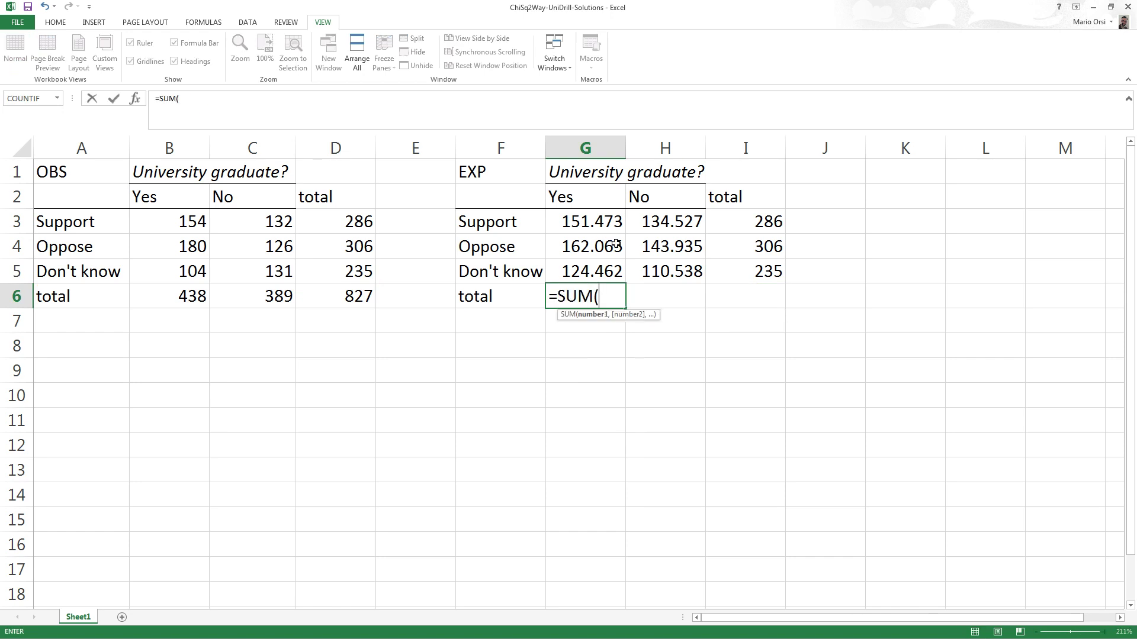
{"action": "left_click_drag", "start_coordinate": [609, 226], "coordinate": [609, 269]}
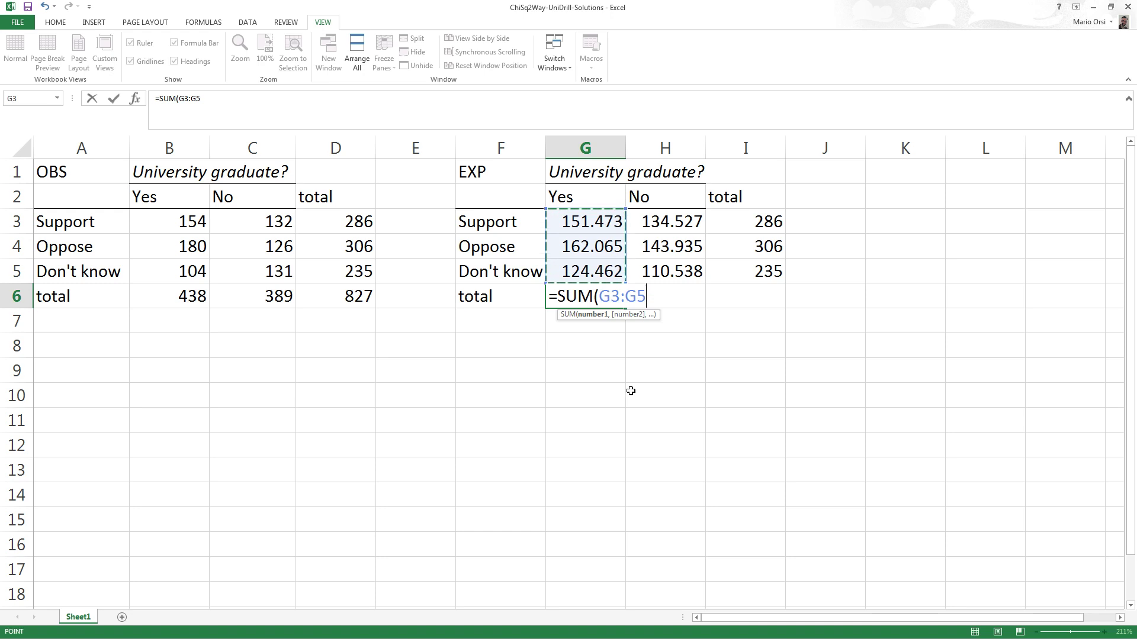
{"action": "key", "text": "Return"}
{"action": "left_click", "coordinate": [589, 302]}
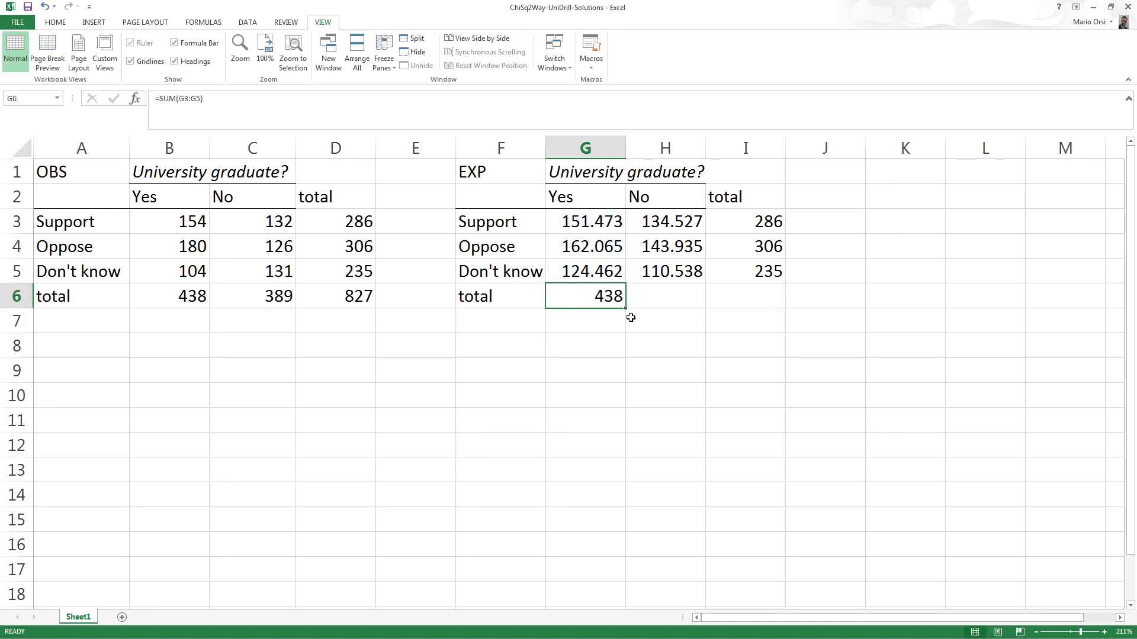
{"action": "left_click_drag", "start_coordinate": [631, 313], "coordinate": [729, 316]}
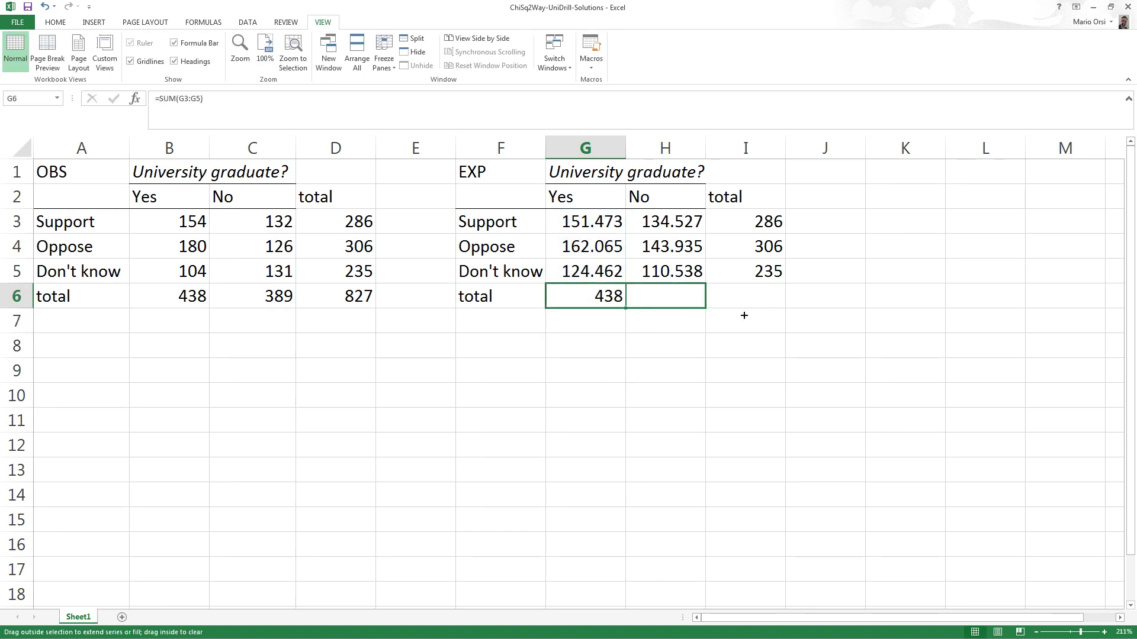
{"action": "left_click_drag", "start_coordinate": [751, 315], "coordinate": [754, 317]}
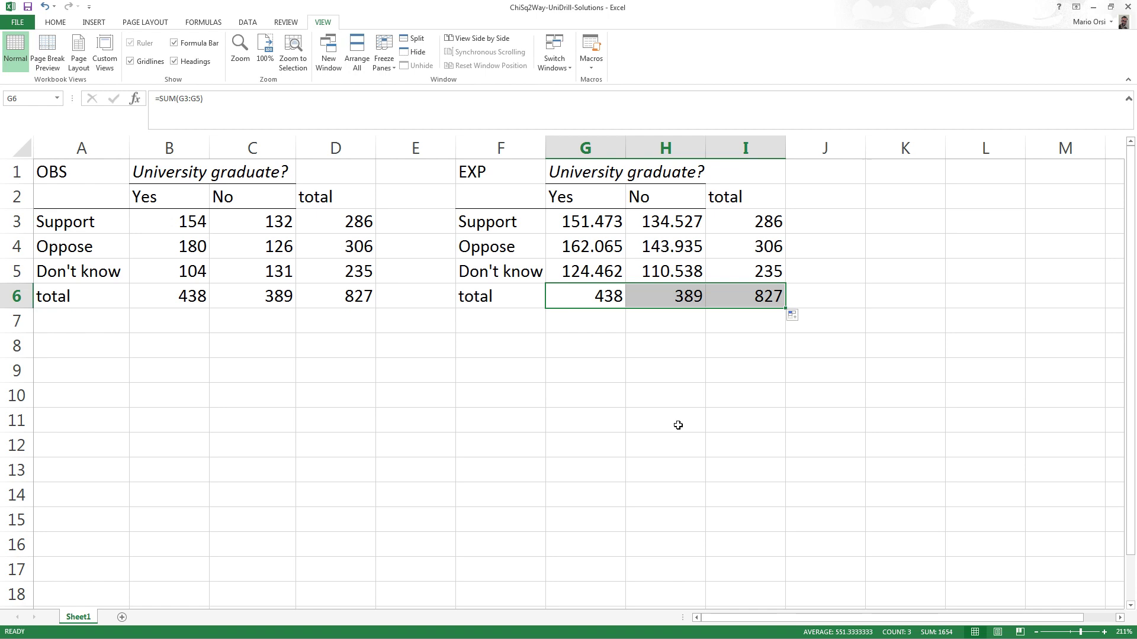
Copy the observed block A1:C5 and paste it at A8.
{"action": "left_click", "coordinate": [72, 349]}
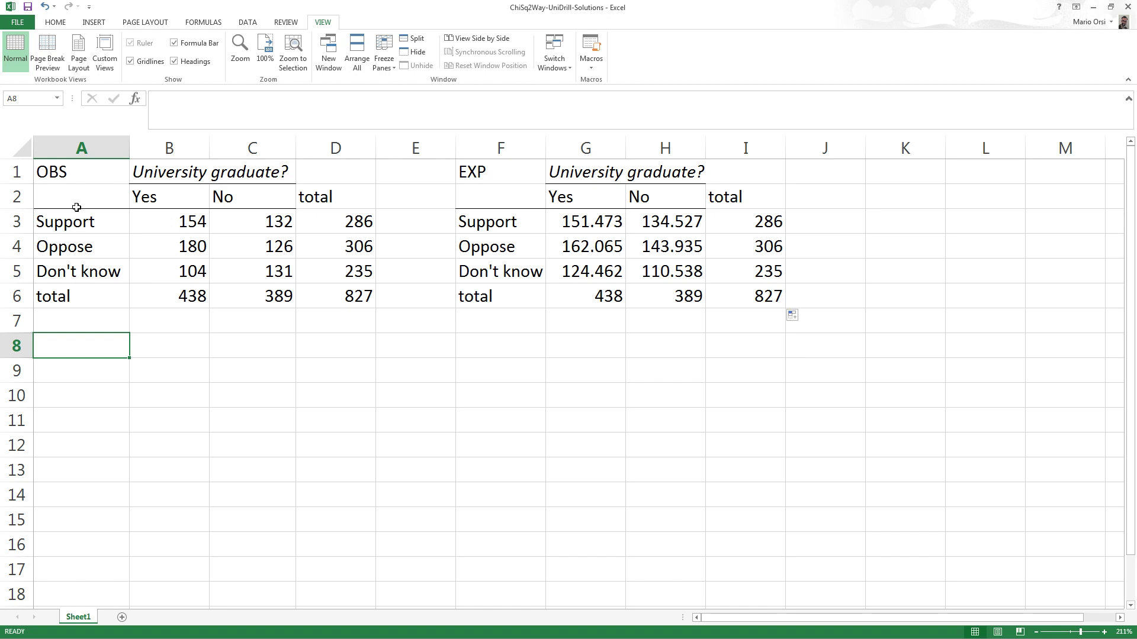
{"action": "left_click_drag", "start_coordinate": [84, 175], "coordinate": [249, 268]}
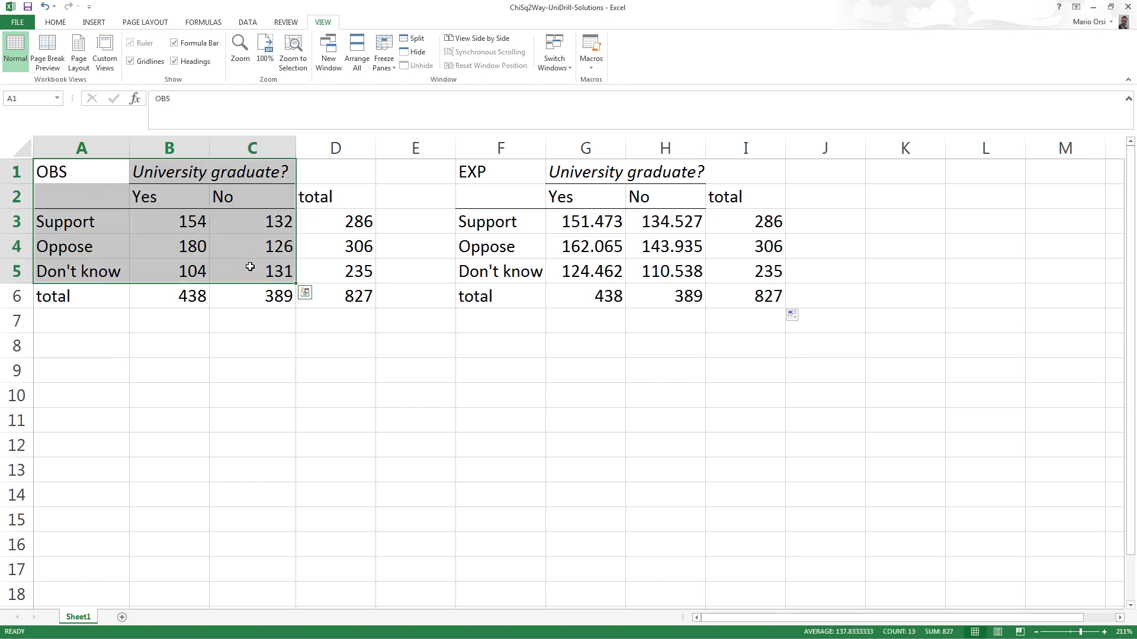
{"action": "key", "text": "ctrl+c"}
{"action": "left_click", "coordinate": [86, 348]}
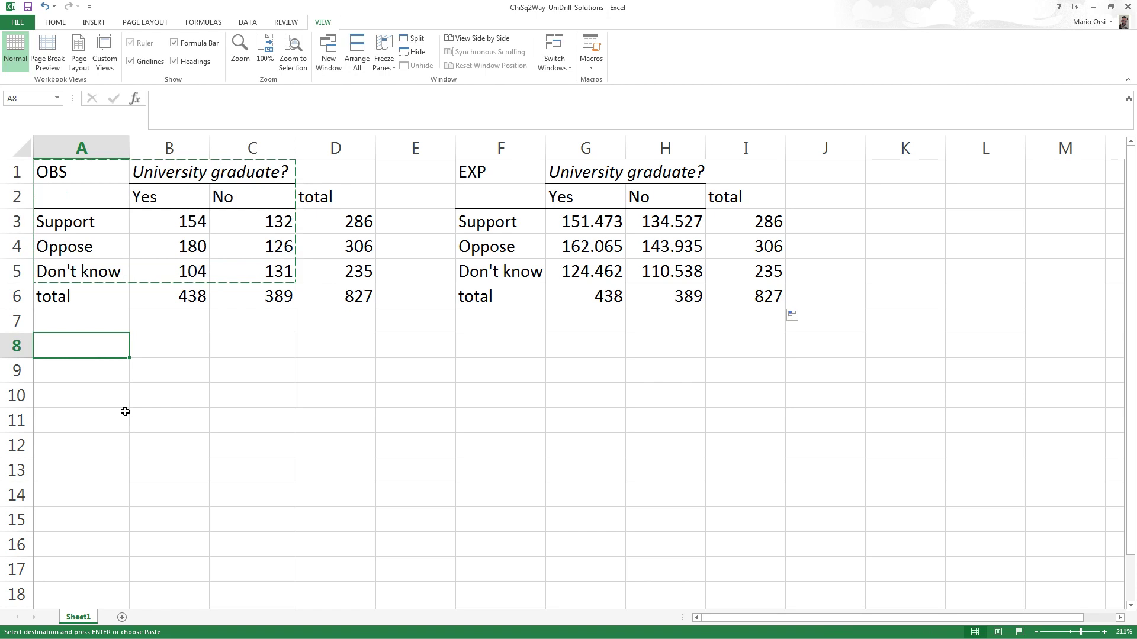
{"action": "key", "text": "ctrl+v"}
{"action": "left_click", "coordinate": [89, 349]}
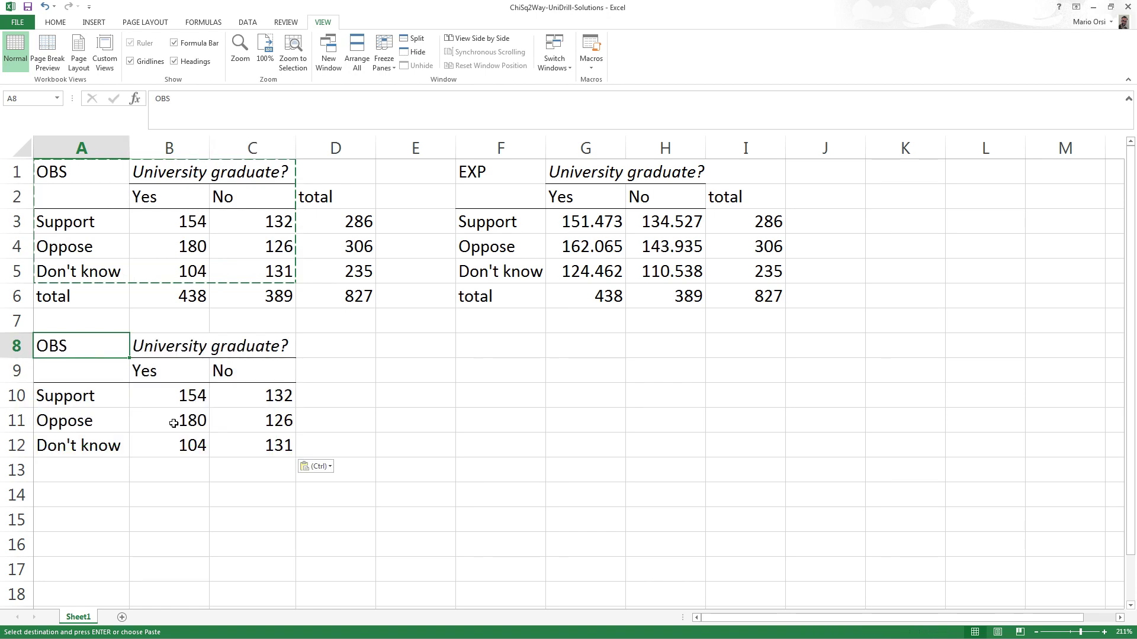
Clear the copied counts B10:C12 and rename the A8 heading to ChiSq.
{"action": "left_click", "coordinate": [190, 408]}
{"action": "left_click_drag", "start_coordinate": [189, 410], "coordinate": [228, 453]}
{"action": "key", "text": "Delete"}
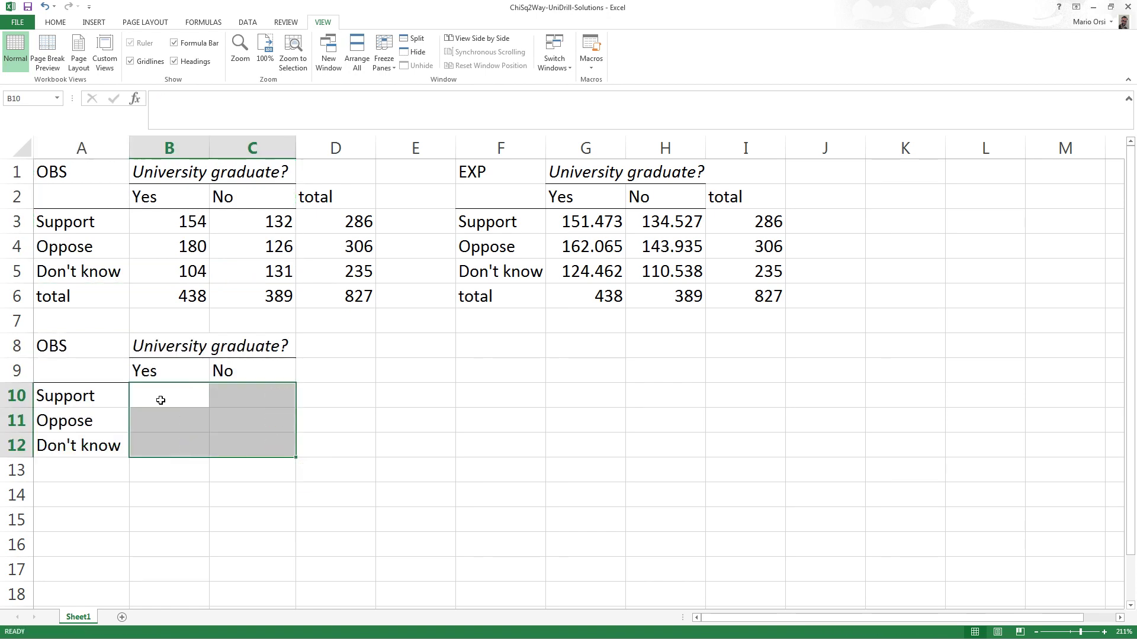
{"action": "left_click", "coordinate": [110, 359]}
{"action": "key", "text": "Delete"}
{"action": "type", "text": "ChiSq"}
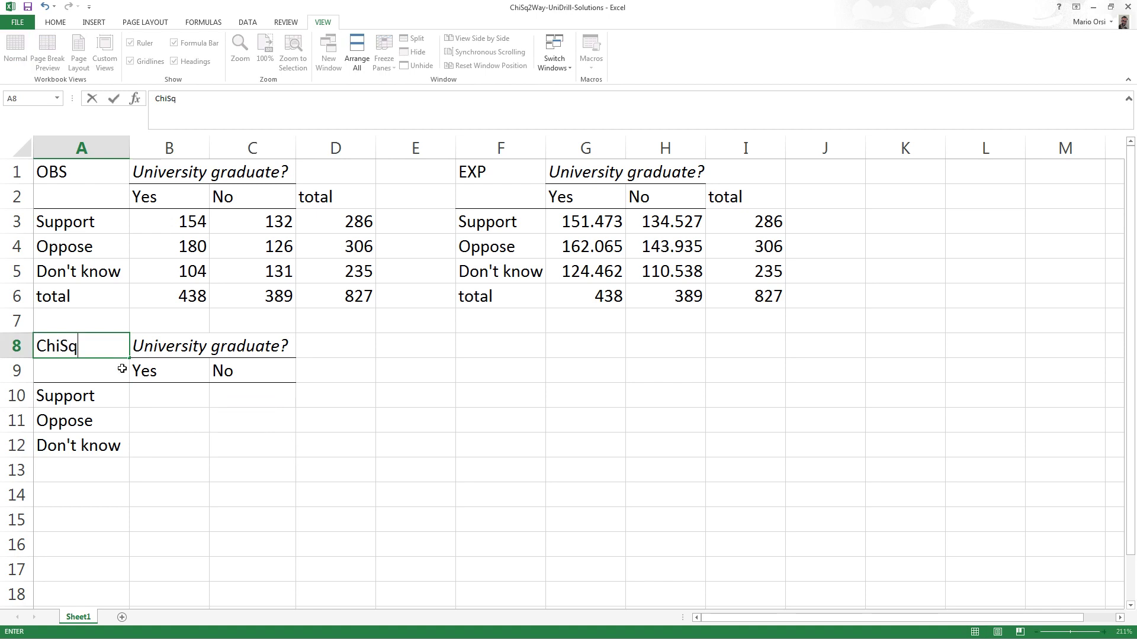
{"action": "left_click", "coordinate": [166, 396]}
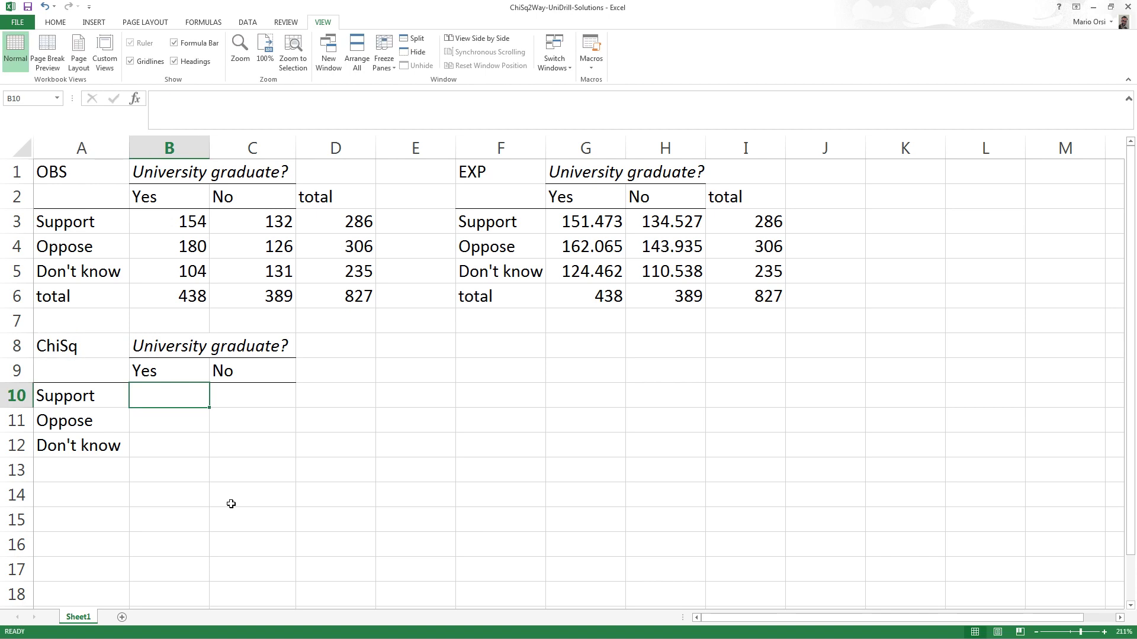
Enter =(B3-G3)^2/G3 in B10 for the Support–Yes chi-square contribution.
{"action": "type", "text": "="}
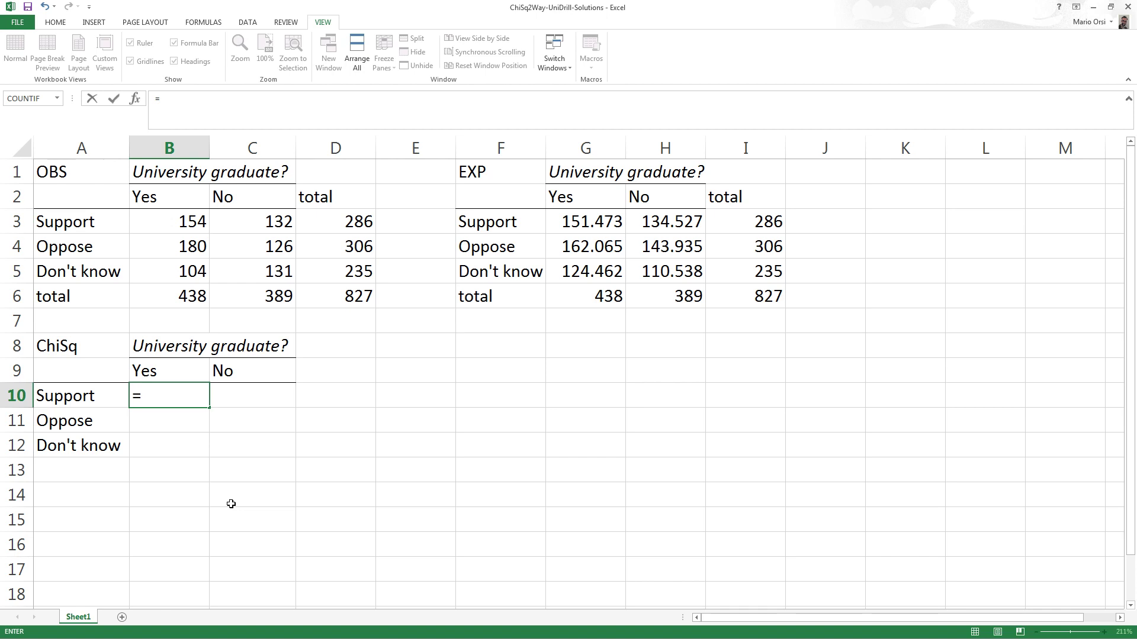
{"action": "type", "text": "("}
{"action": "left_click", "coordinate": [180, 221]}
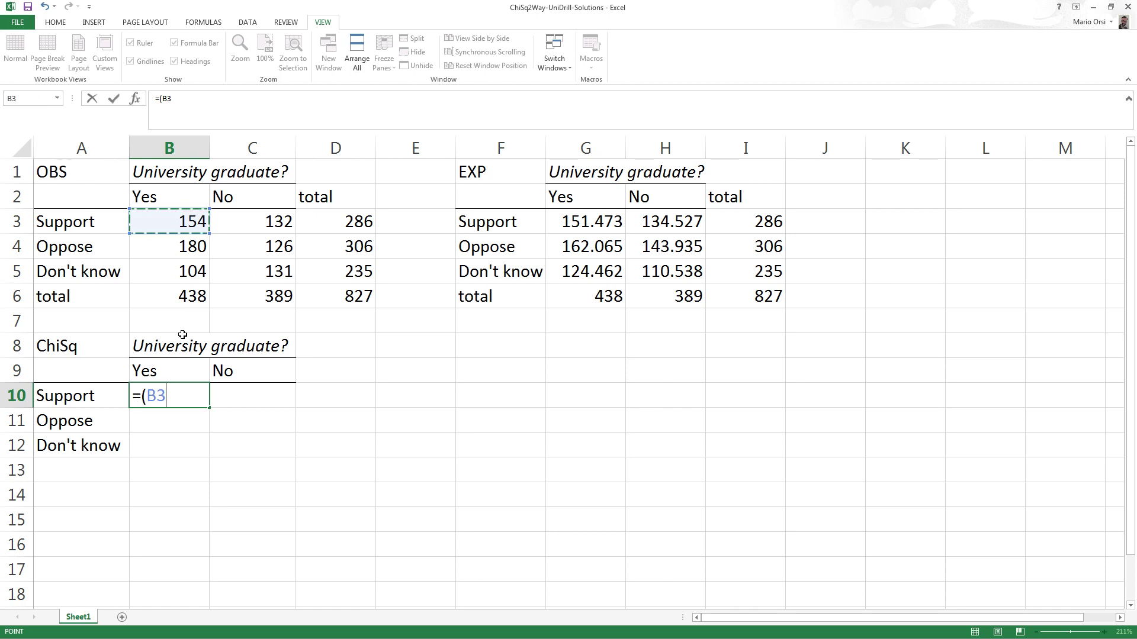
{"action": "type", "text": "-"}
{"action": "left_click", "coordinate": [616, 222]}
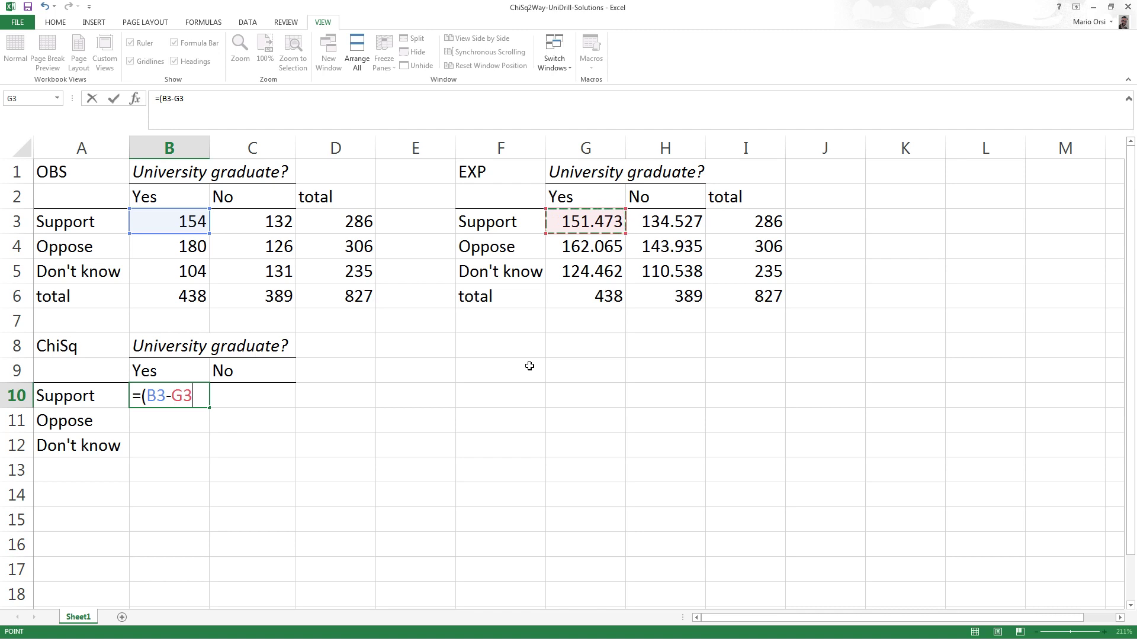
{"action": "type", "text": ")^2"}
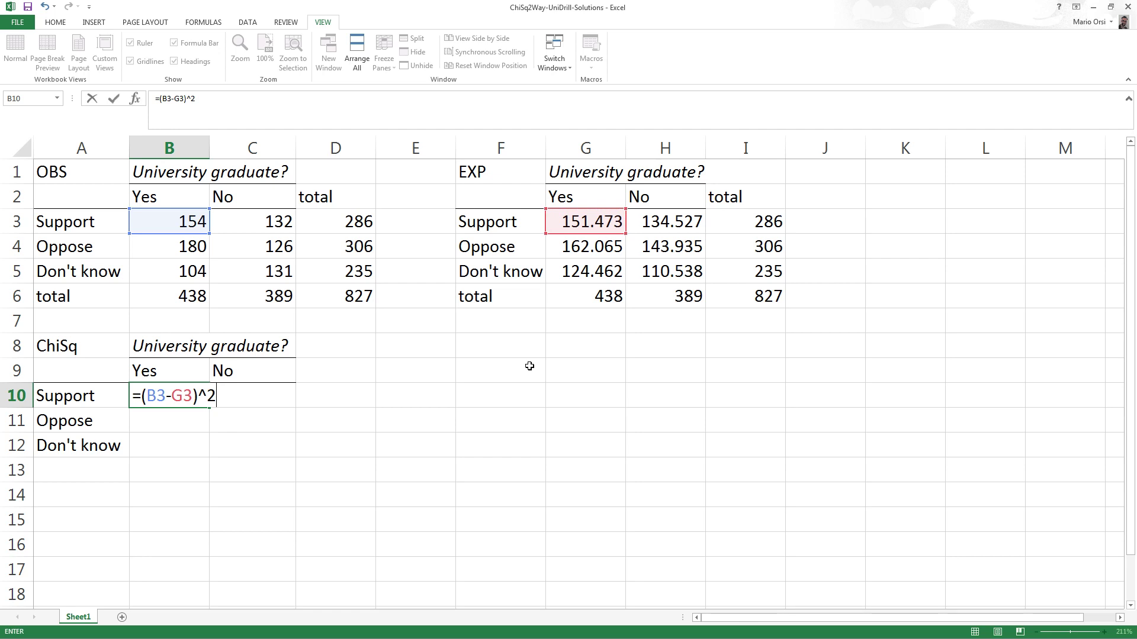
{"action": "type", "text": "/"}
{"action": "left_click", "coordinate": [608, 228]}
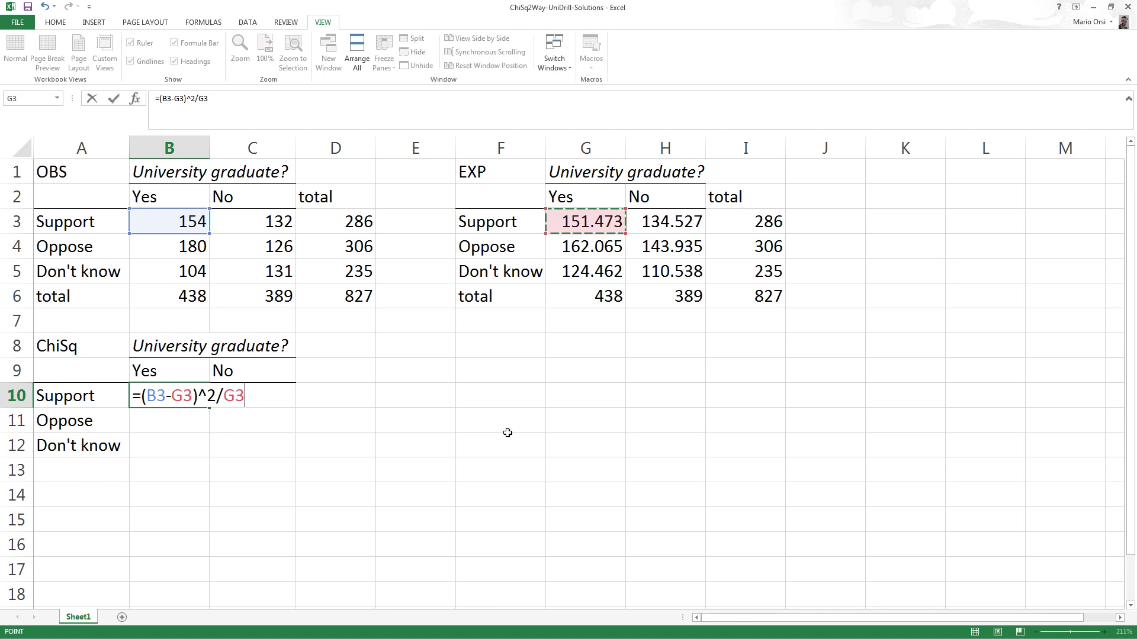
{"action": "key", "text": "Return"}
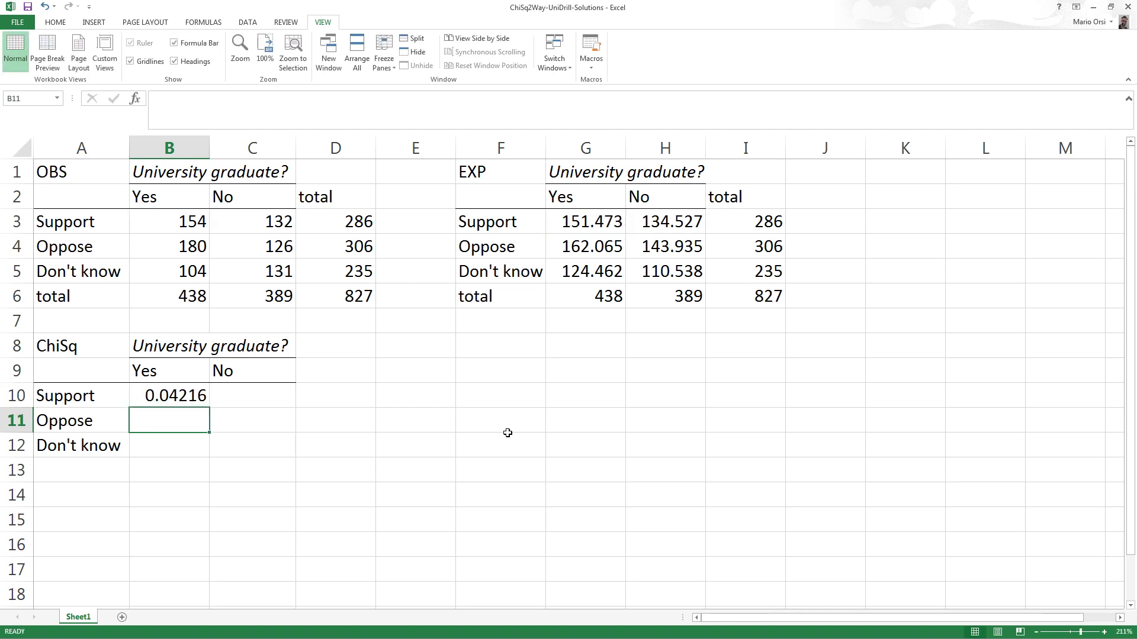
Fill the contribution formula down to B12 and across into column C.
{"action": "left_click", "coordinate": [163, 399]}
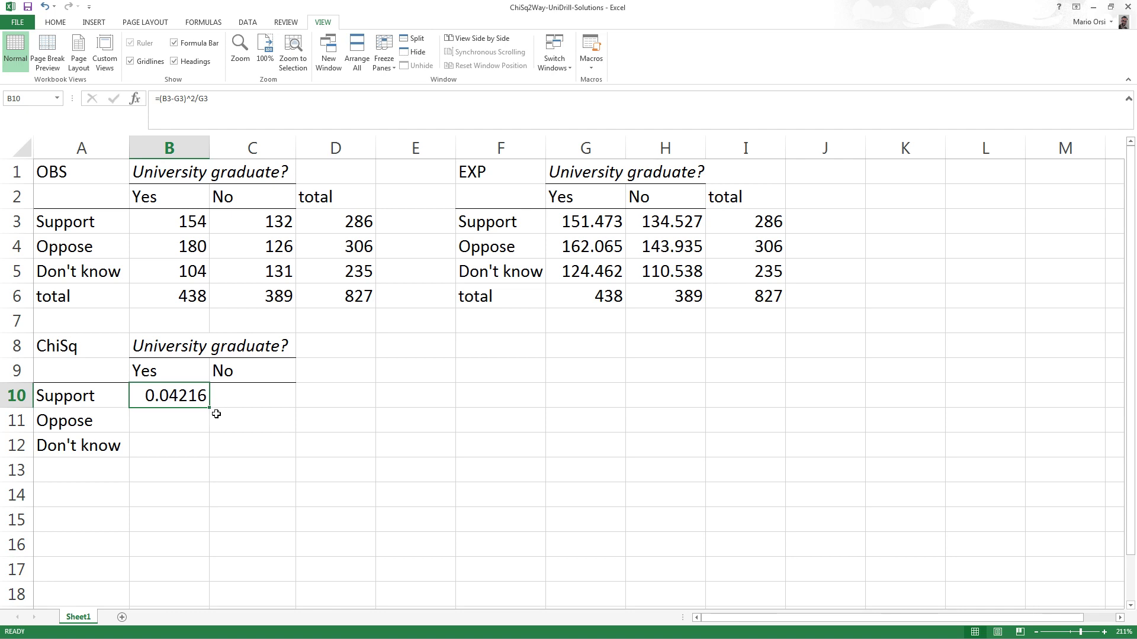
{"action": "left_click_drag", "start_coordinate": [209, 409], "coordinate": [207, 456]}
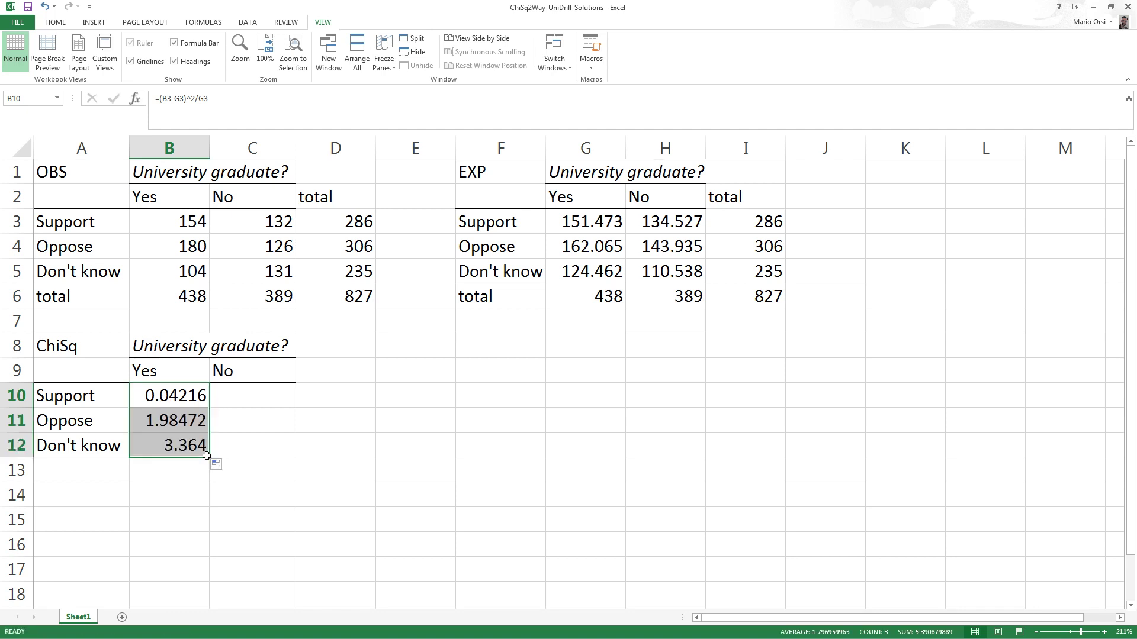
{"action": "left_click", "coordinate": [187, 448]}
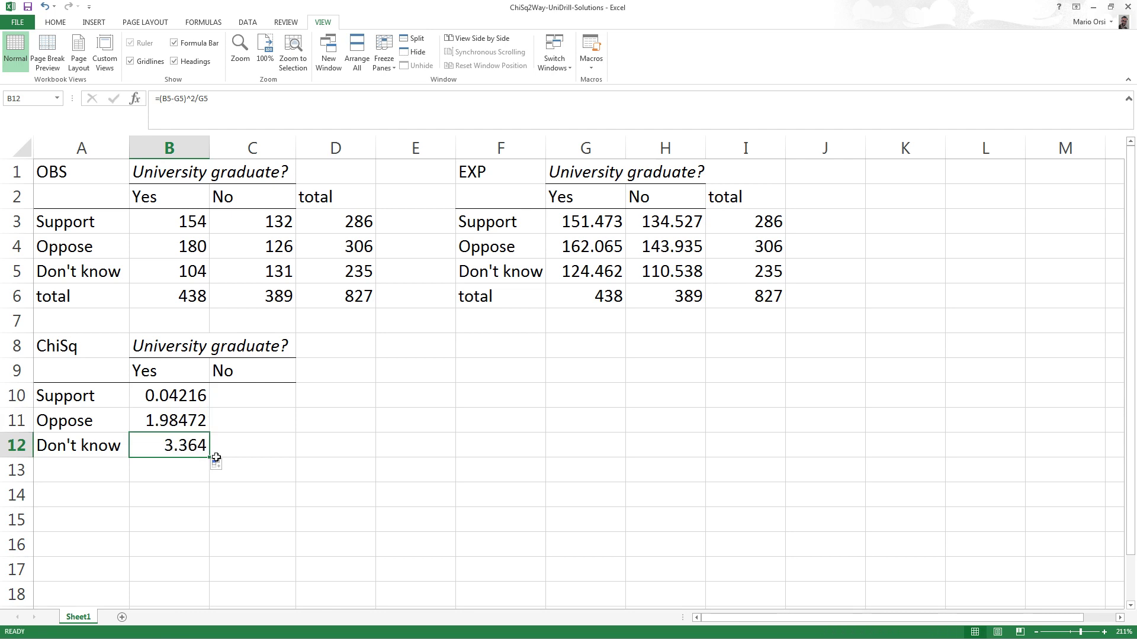
{"action": "left_click_drag", "start_coordinate": [212, 459], "coordinate": [192, 401]}
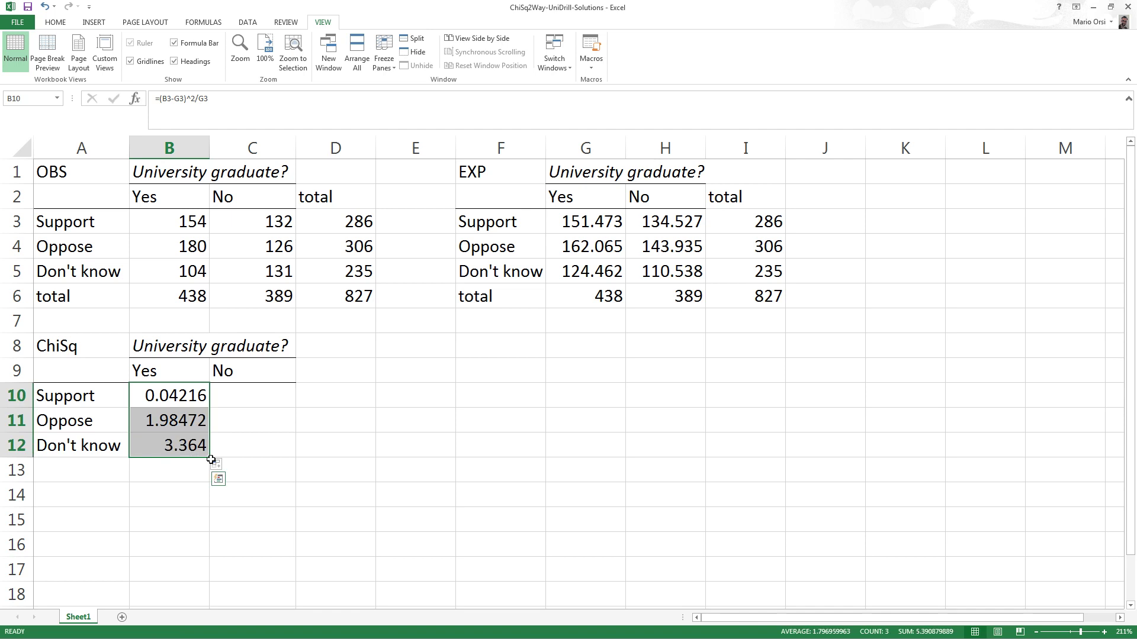
{"action": "left_click_drag", "start_coordinate": [206, 458], "coordinate": [276, 467]}
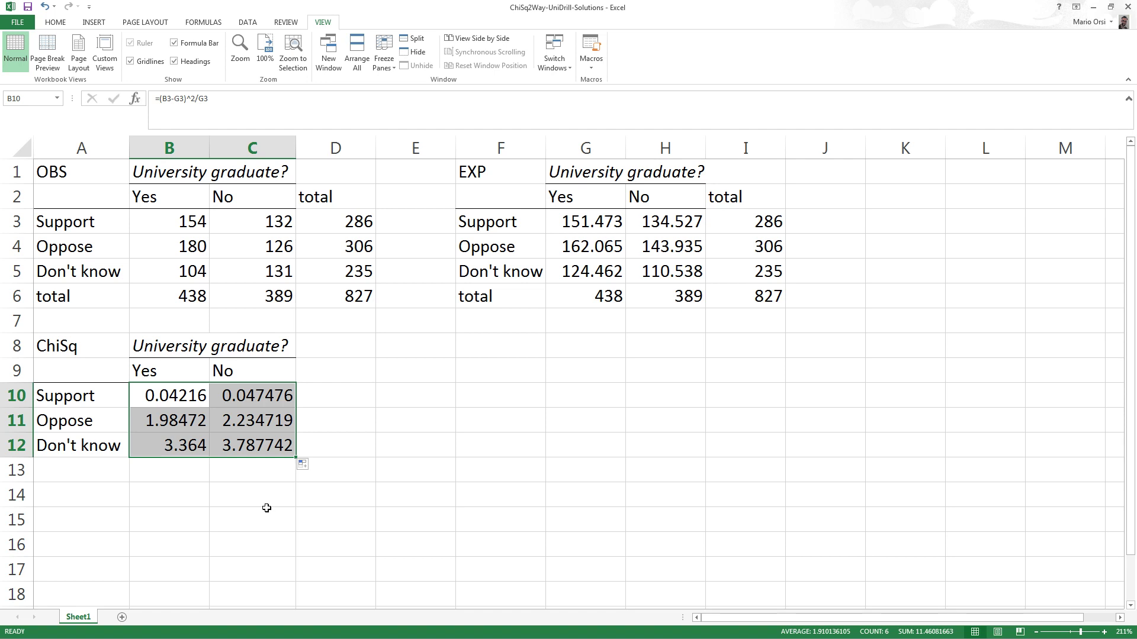
Label cell A15 'ChiSq-stat='.
{"action": "left_click", "coordinate": [97, 525]}
{"action": "type", "text": "C"}
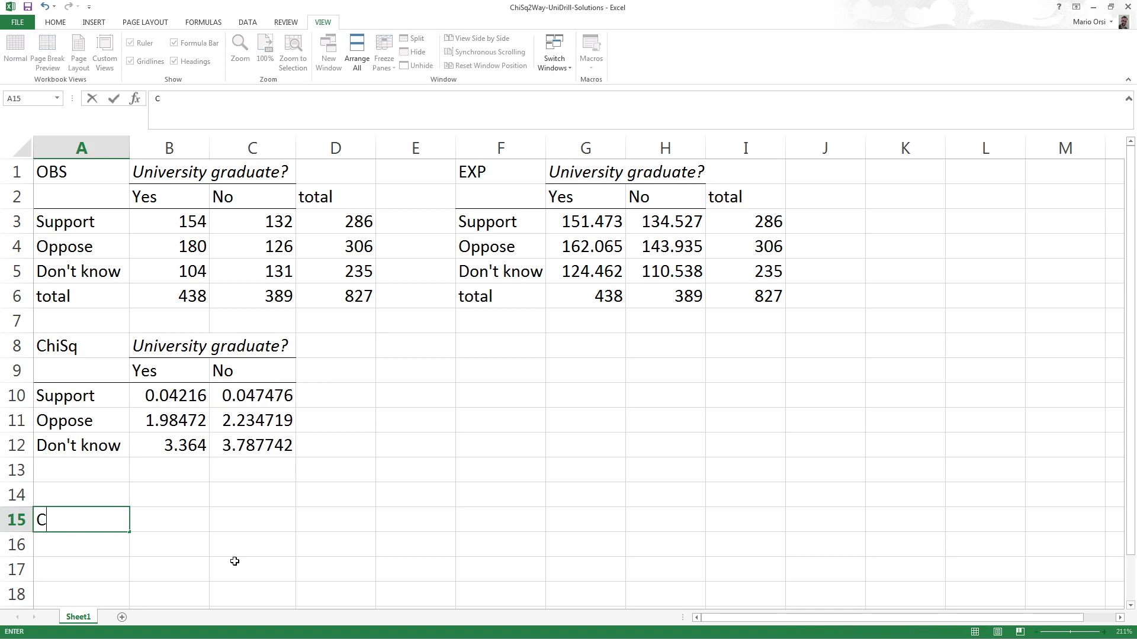
{"action": "type", "text": "hiSq="}
{"action": "key", "text": "ctrl+Return"}
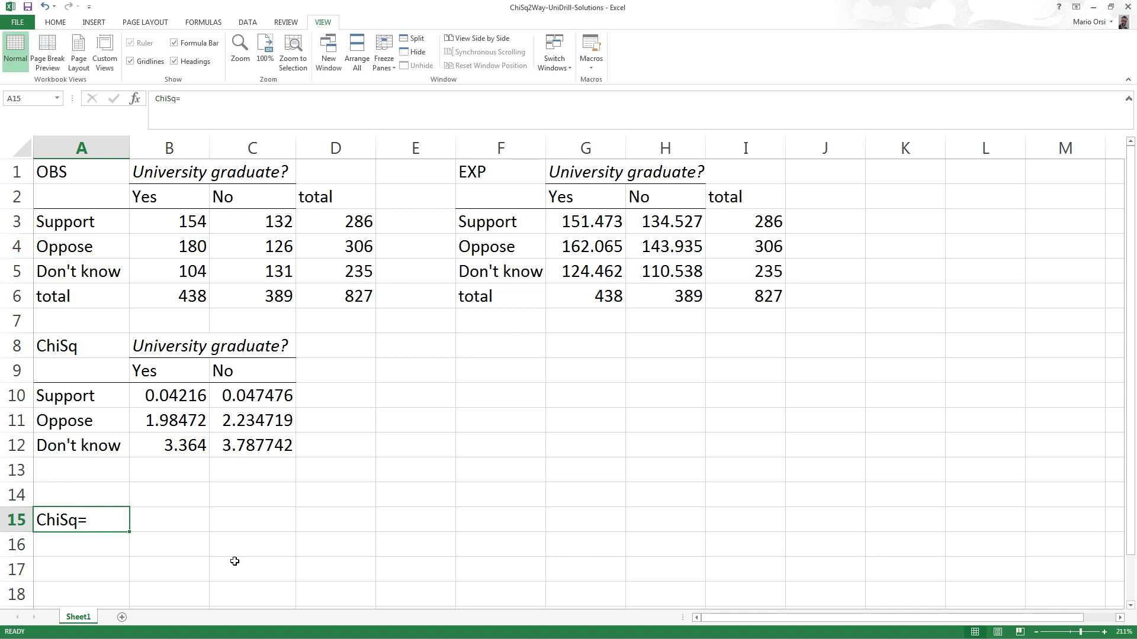
{"action": "double_click", "coordinate": [112, 521]}
{"action": "key", "text": "BackSpace"}
{"action": "type", "text": "-stat="}
{"action": "key", "text": "Tab"}
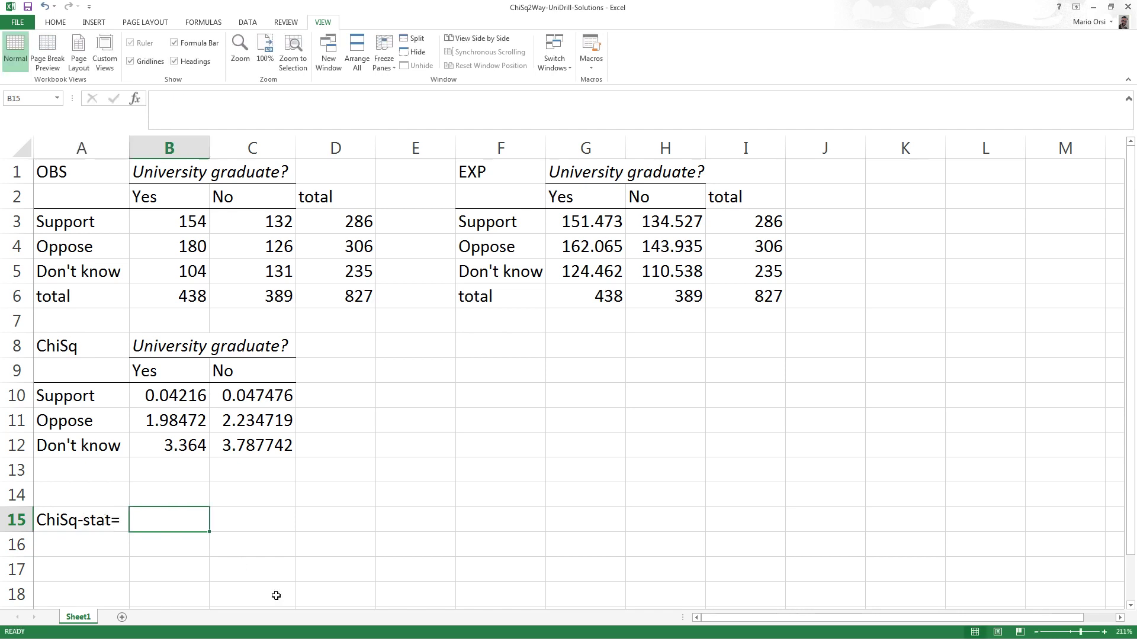
{"action": "type", "text": "="}
{"action": "key", "text": "Tab"}
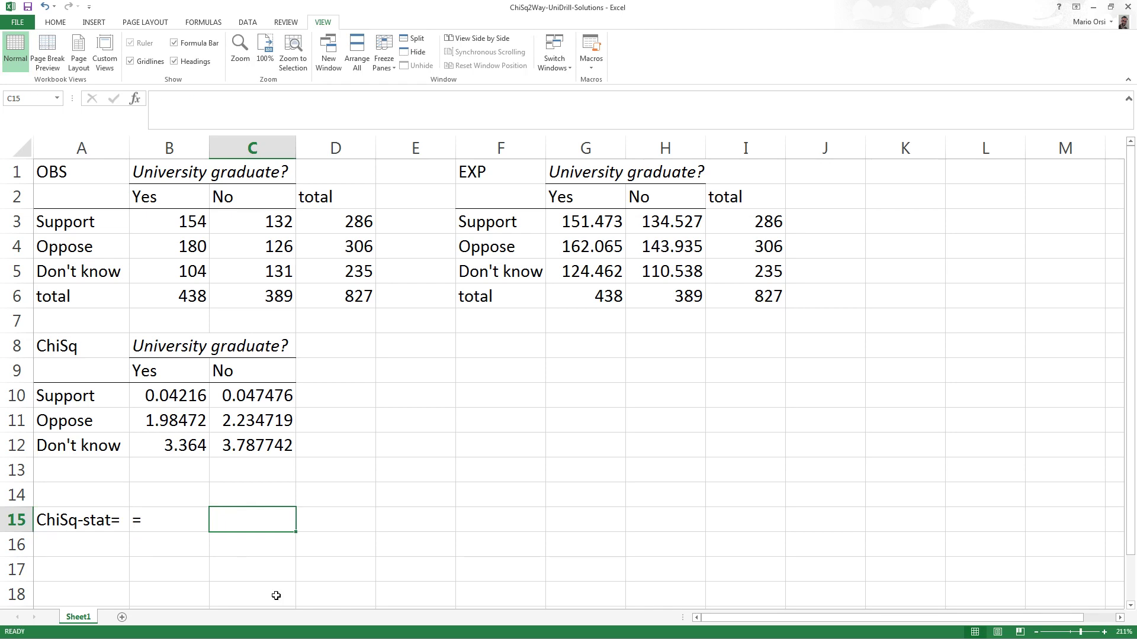
Enter =SUM(B10:C12) in B15 for the chi-square statistic 11.4608.
{"action": "left_click", "coordinate": [191, 516]}
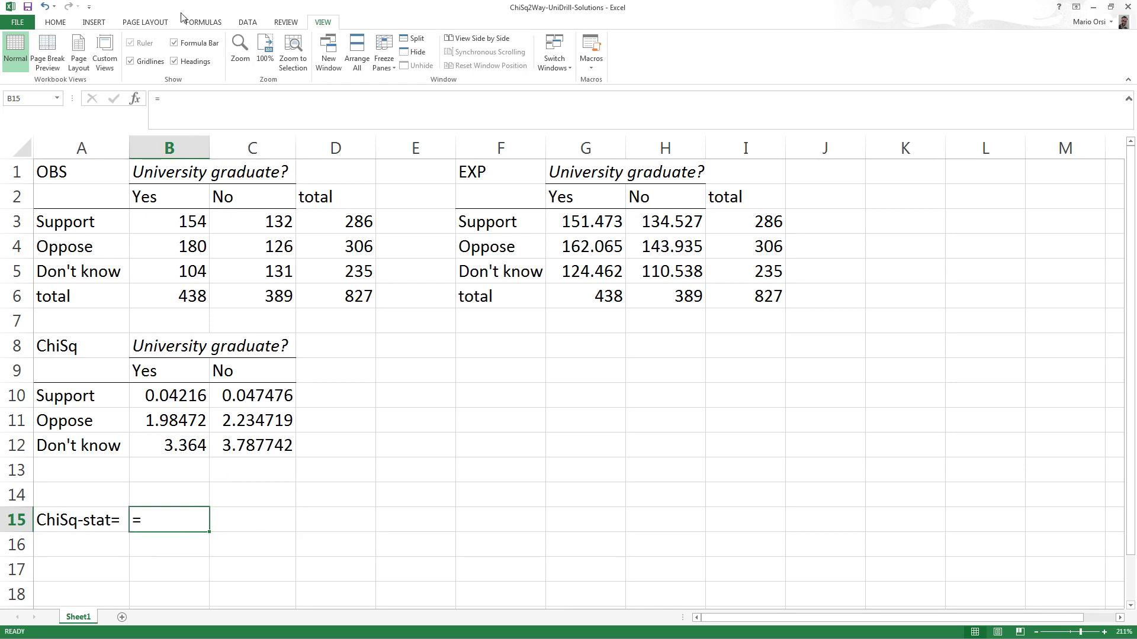
{"action": "left_click", "coordinate": [190, 101]}
{"action": "type", "text": "sum"}
{"action": "key", "text": "Tab"}
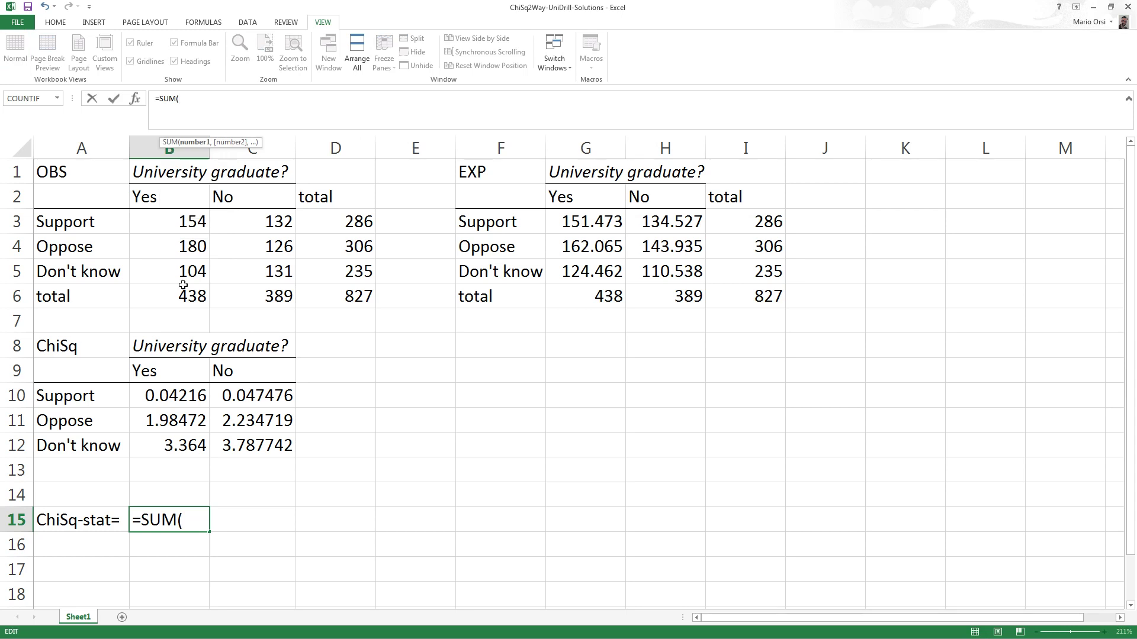
{"action": "left_click_drag", "start_coordinate": [176, 398], "coordinate": [250, 445]}
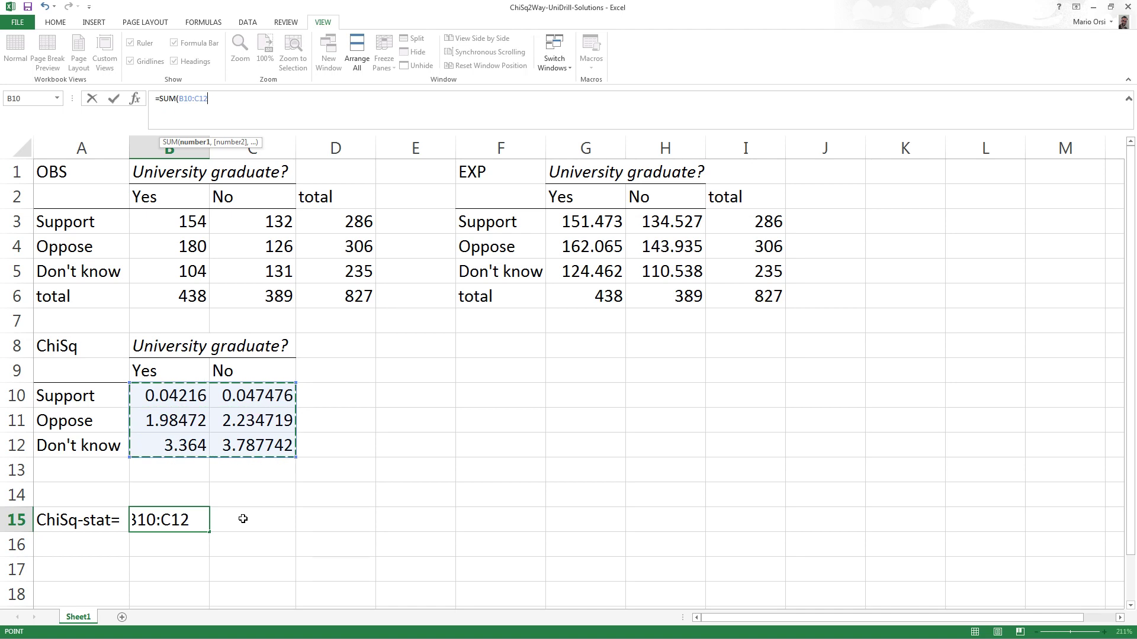
{"action": "key", "text": "Return"}
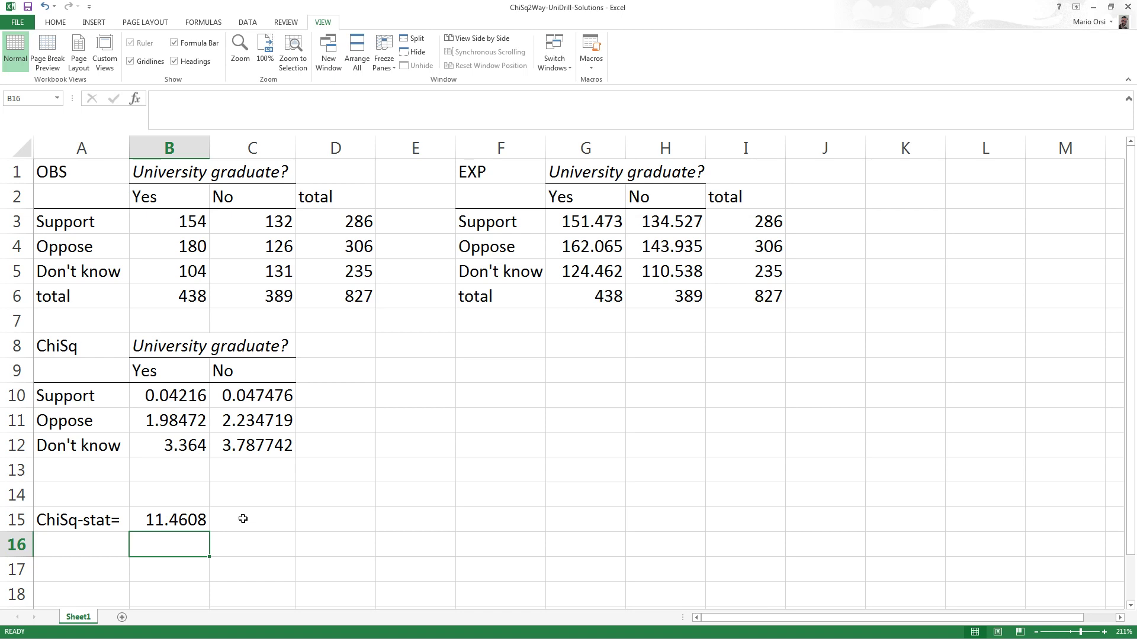
Label E14 'alpha' and E15 'ChiSq-crit', and enter 0.05 in F14.
{"action": "left_click", "coordinate": [432, 494]}
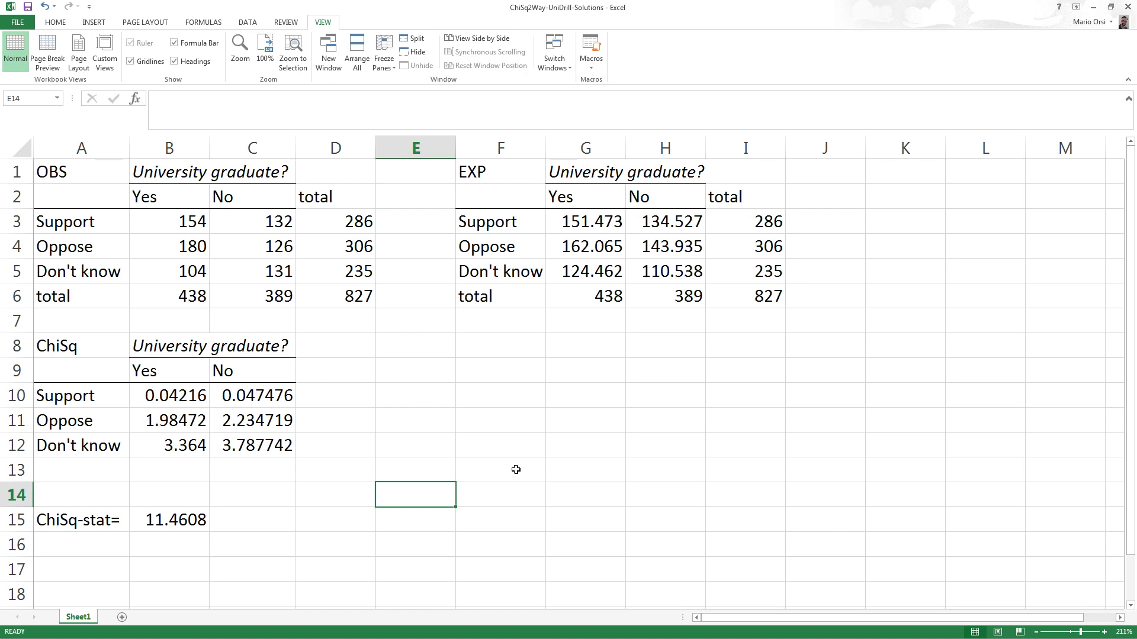
{"action": "type", "text": "alpha"}
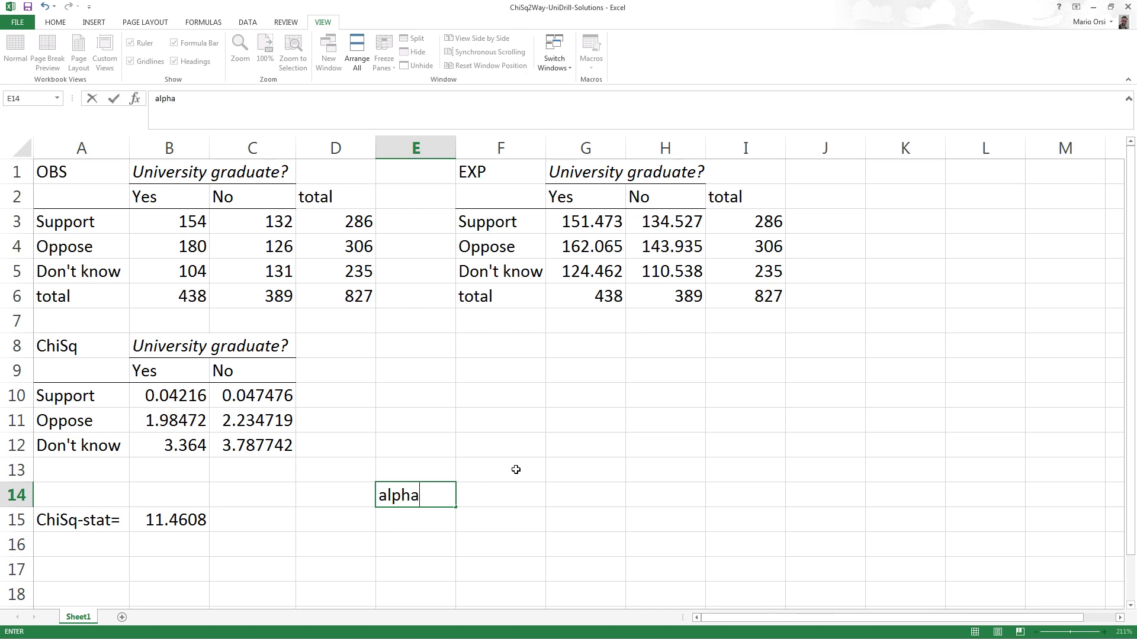
{"action": "left_click", "coordinate": [436, 529]}
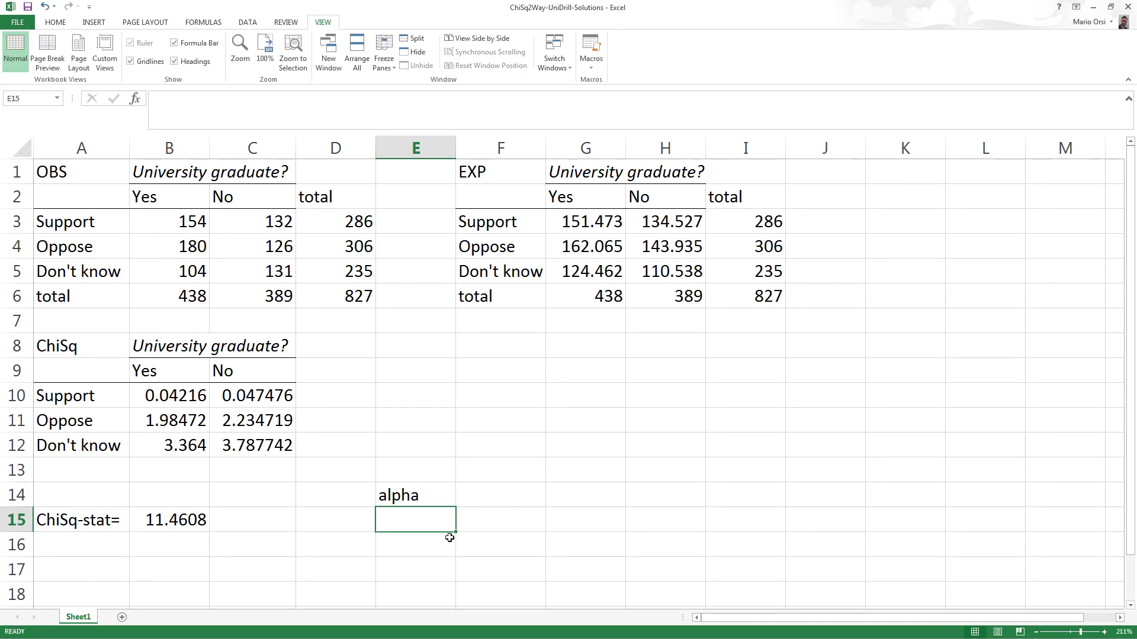
{"action": "type", "text": "ChiSq"}
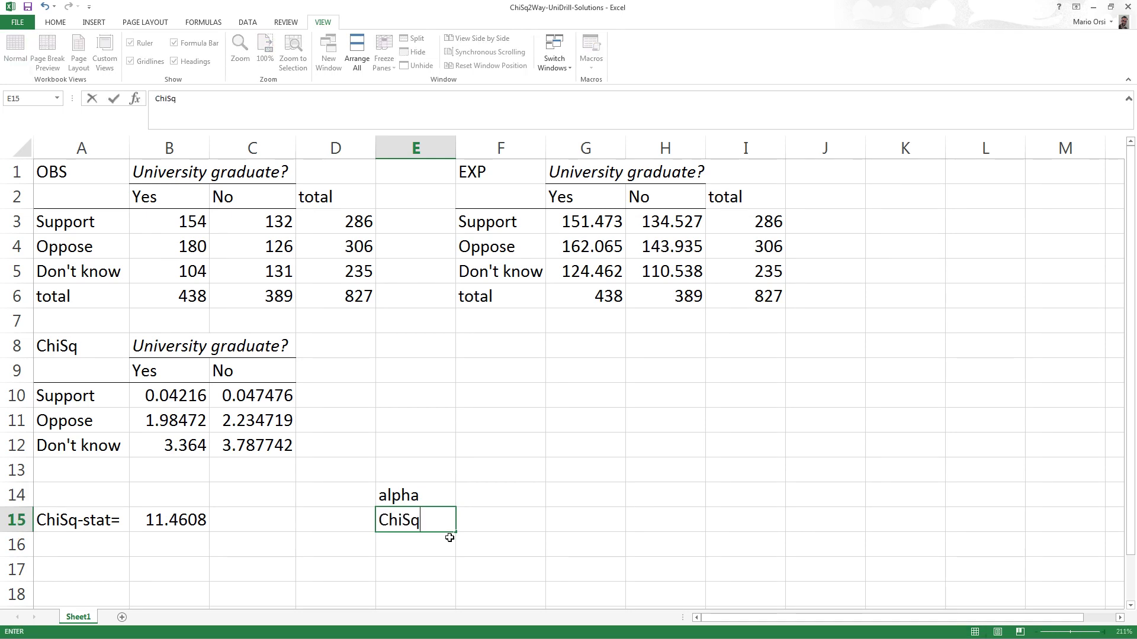
{"action": "type", "text": "-crit"}
{"action": "left_click", "coordinate": [491, 496]}
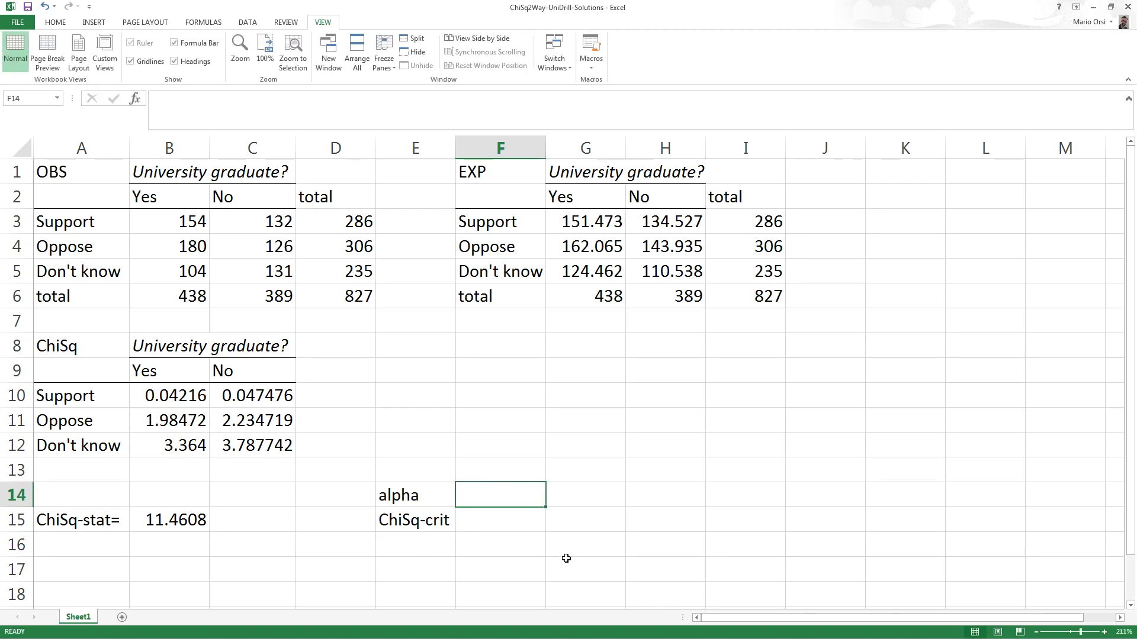
{"action": "type", "text": "0.05"}
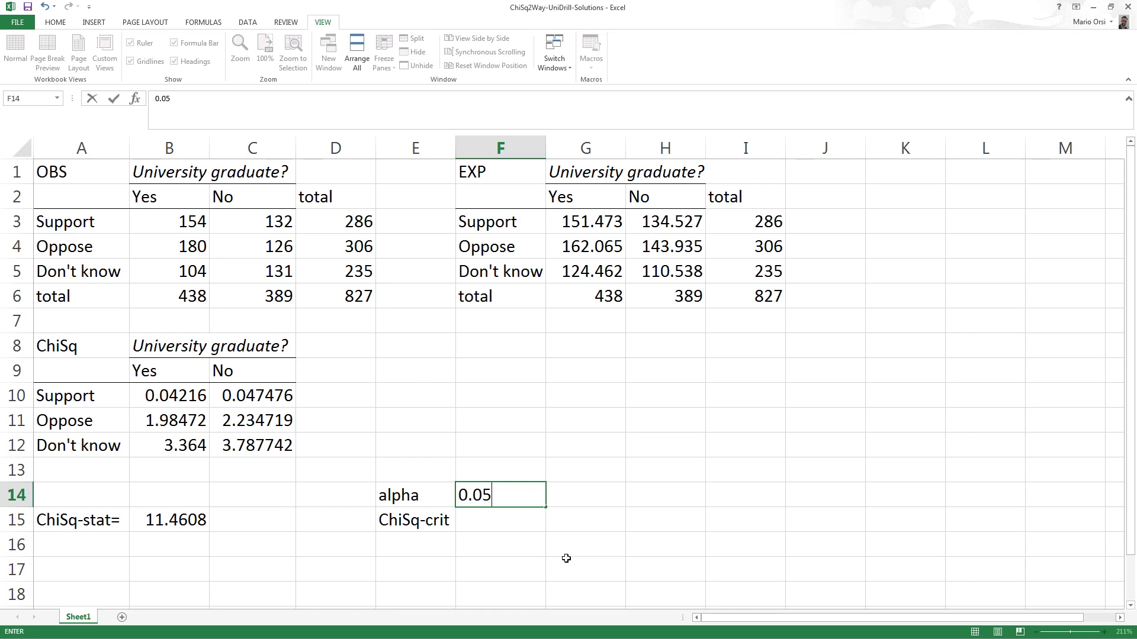
{"action": "left_click", "coordinate": [515, 526]}
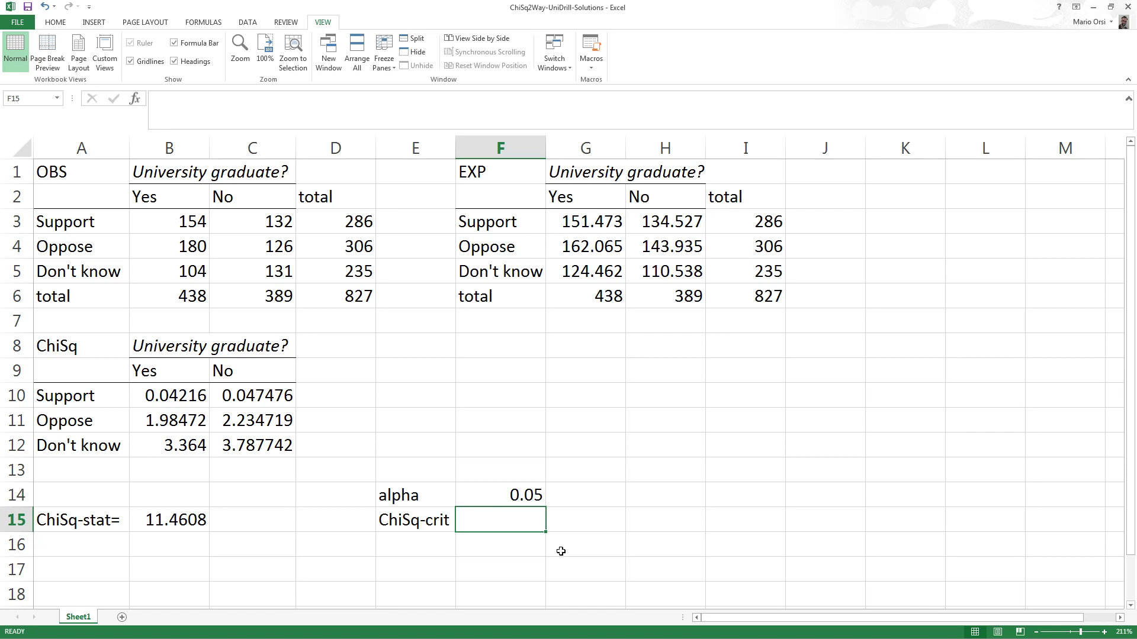
Enter =CHISQ.INV.RT(F14,2) in F15, giving the critical value 5.991465.
{"action": "type", "text": "="}
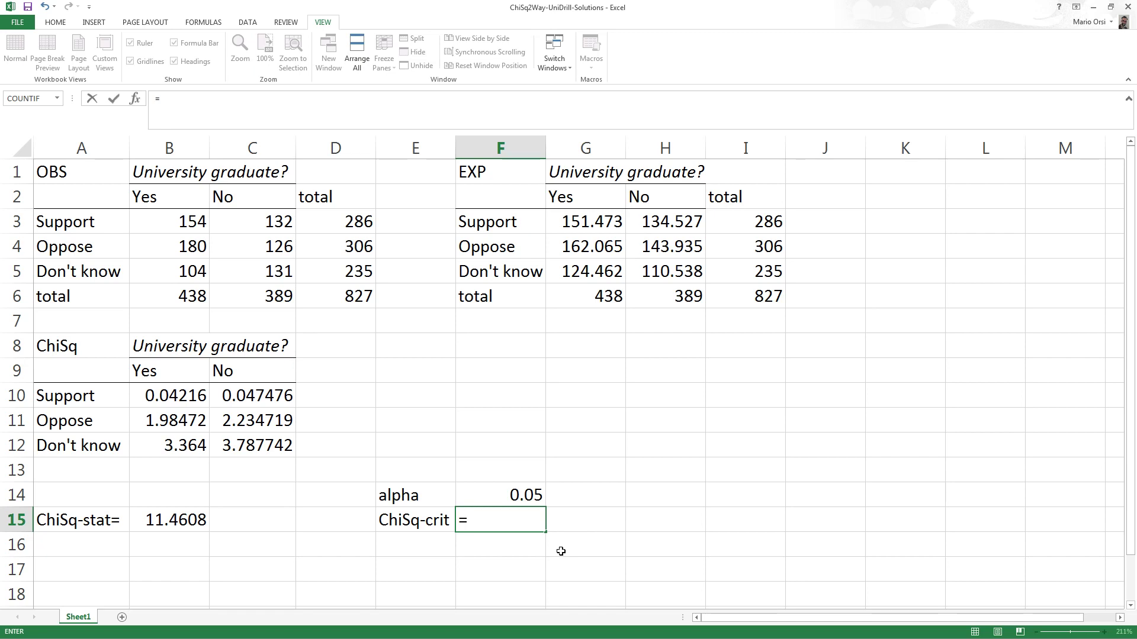
{"action": "type", "text": "chi"}
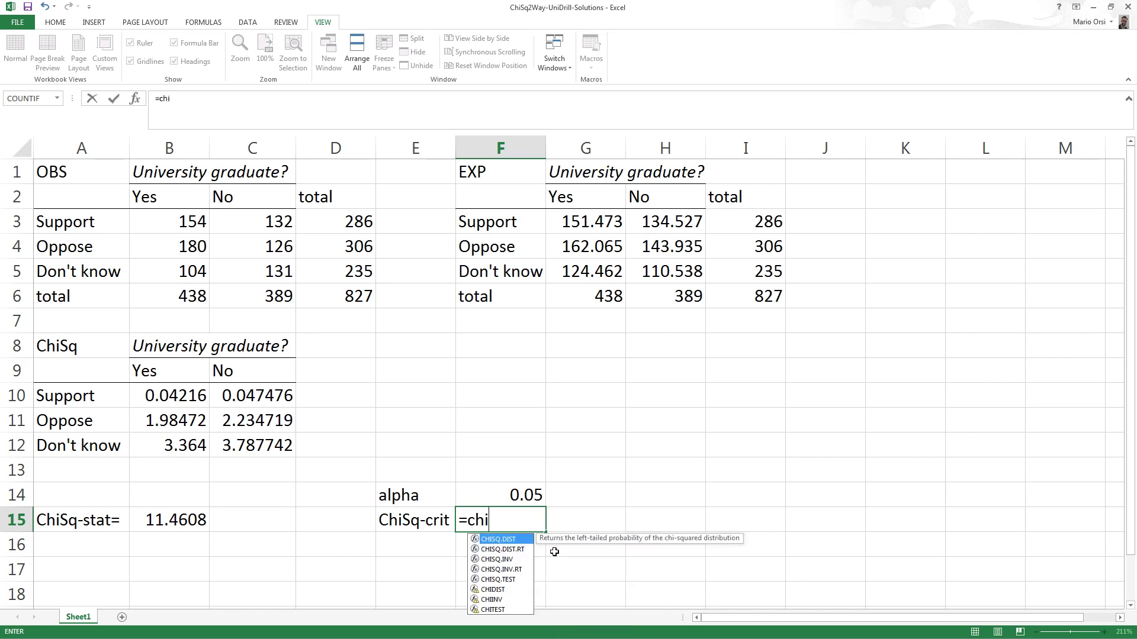
{"action": "left_click", "coordinate": [512, 569]}
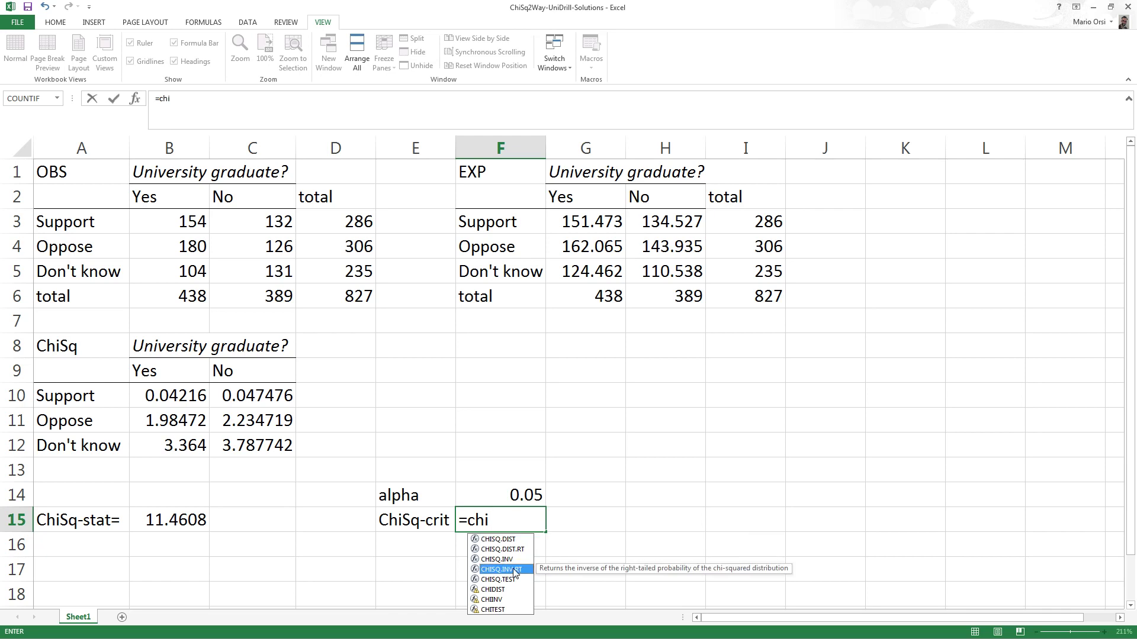
{"action": "double_click", "coordinate": [515, 570]}
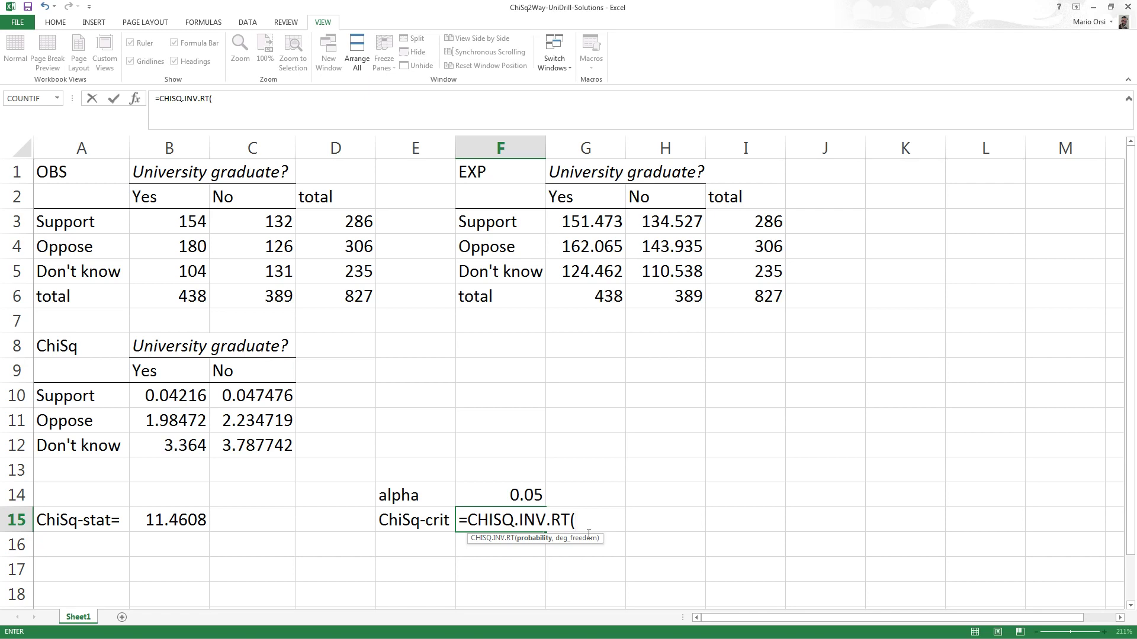
{"action": "left_click", "coordinate": [516, 497]}
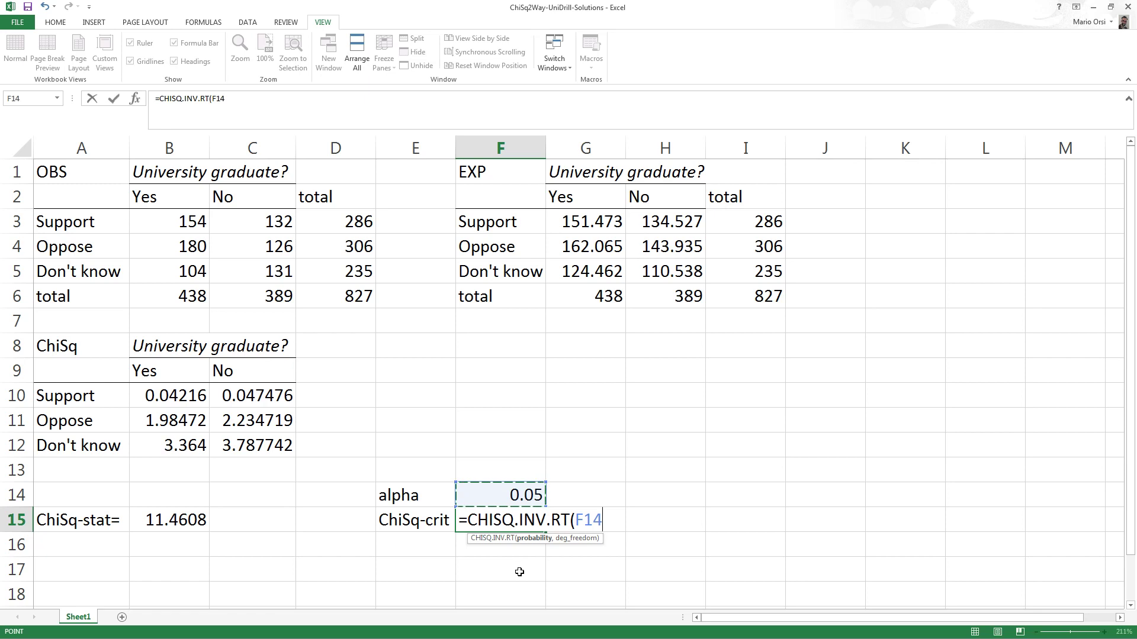
{"action": "type", "text": ","}
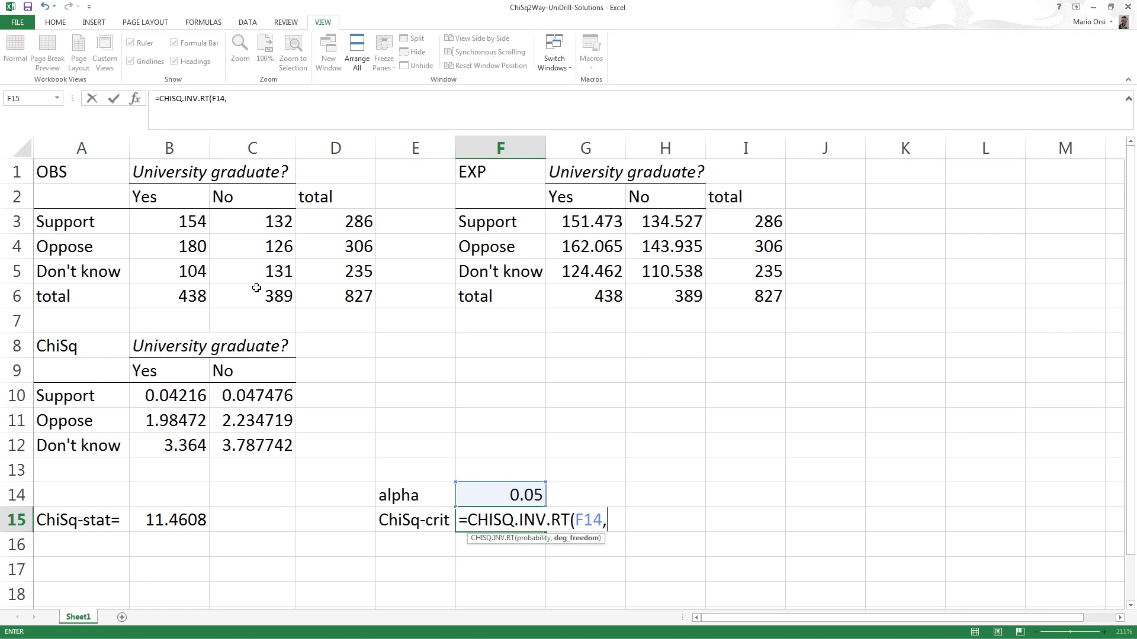
{"action": "type", "text": "2)"}
{"action": "key", "text": "Return"}
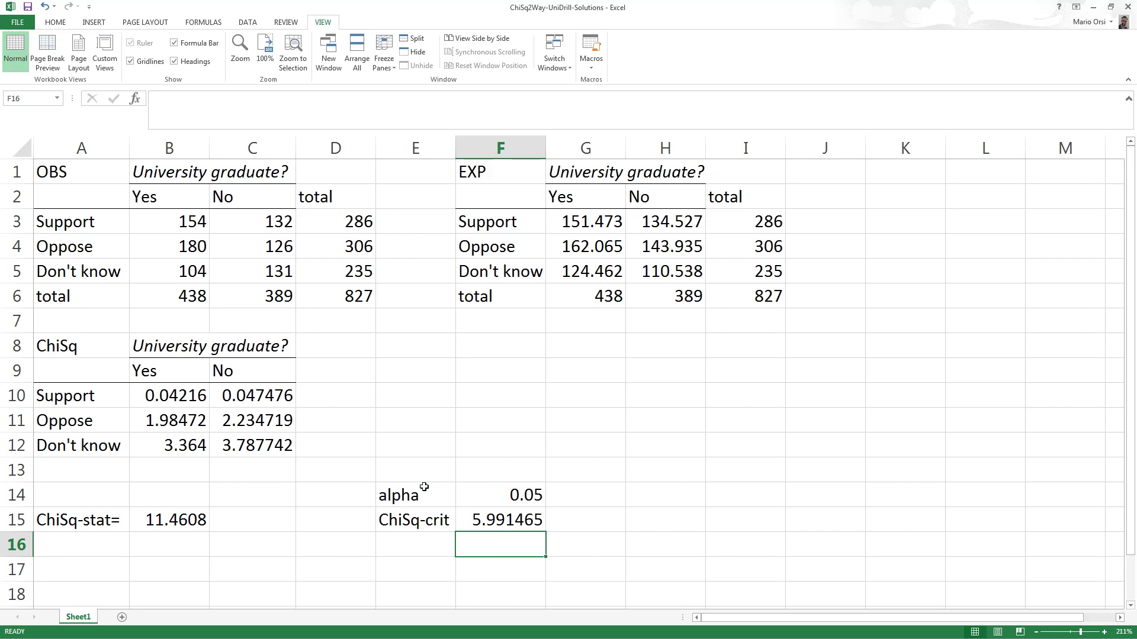
{"action": "left_click", "coordinate": [578, 498]}
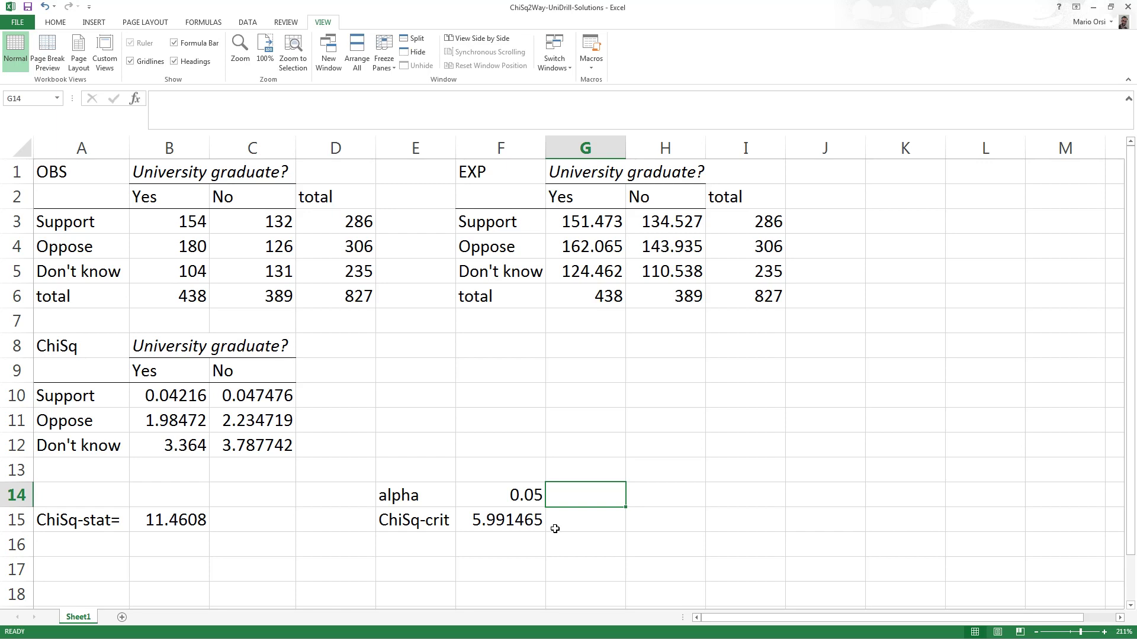
Enter alpha 0.01 in G14 and fill the critical-value formula into G15 (9.21034).
{"action": "type", "text": "0"}
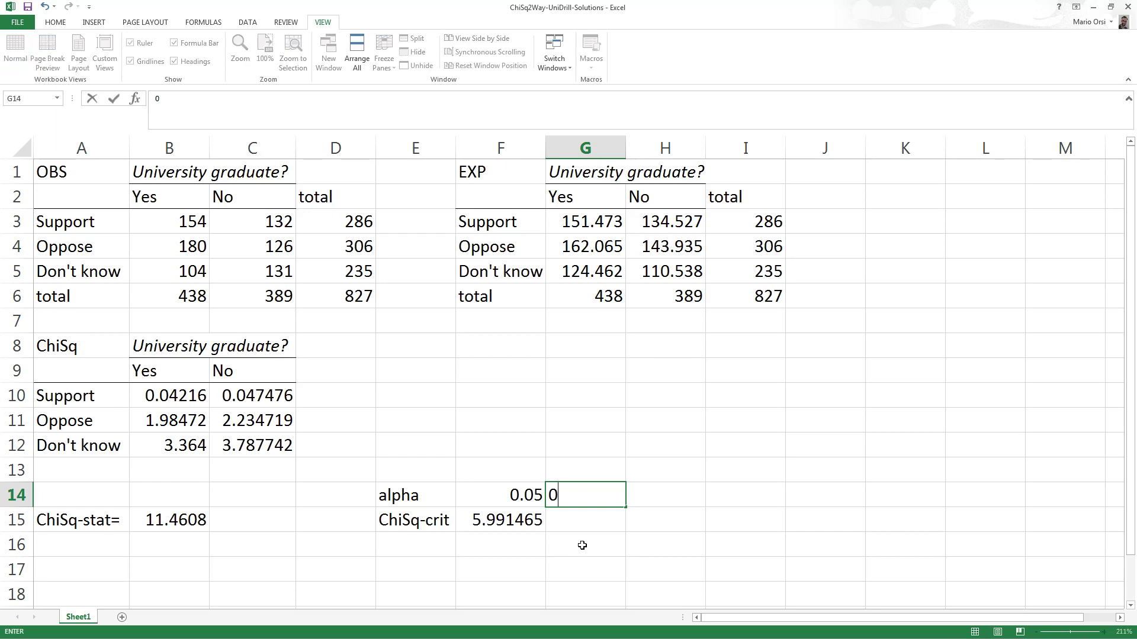
{"action": "type", "text": ".01"}
{"action": "key", "text": "Return"}
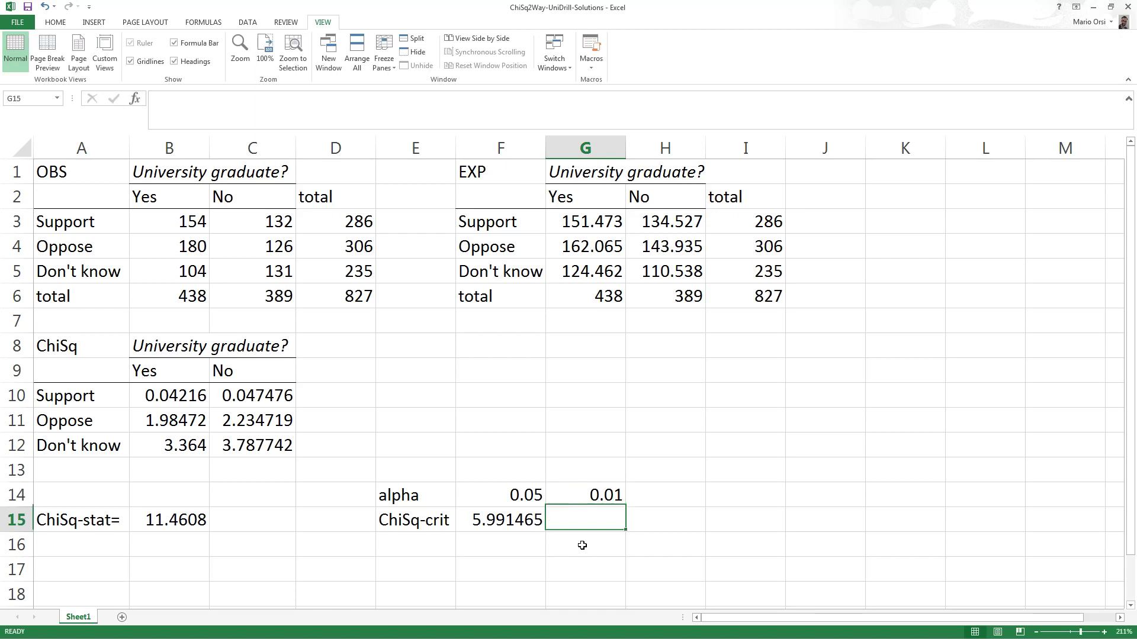
{"action": "left_click", "coordinate": [594, 501]}
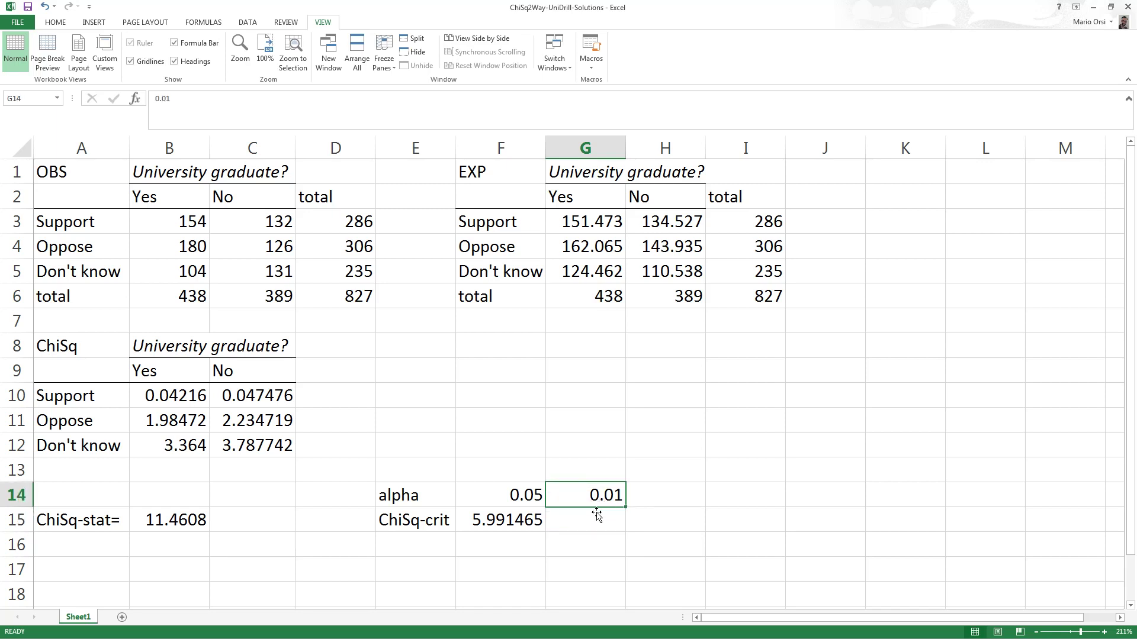
{"action": "left_click", "coordinate": [594, 520]}
{"action": "left_click", "coordinate": [501, 521]}
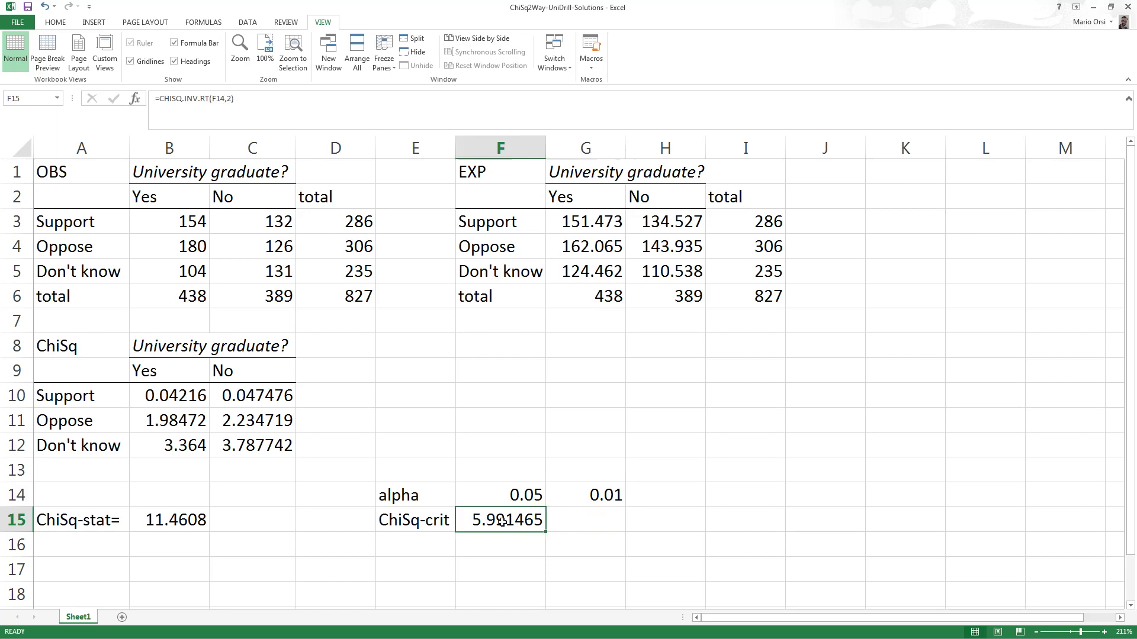
{"action": "left_click_drag", "start_coordinate": [548, 536], "coordinate": [590, 537]}
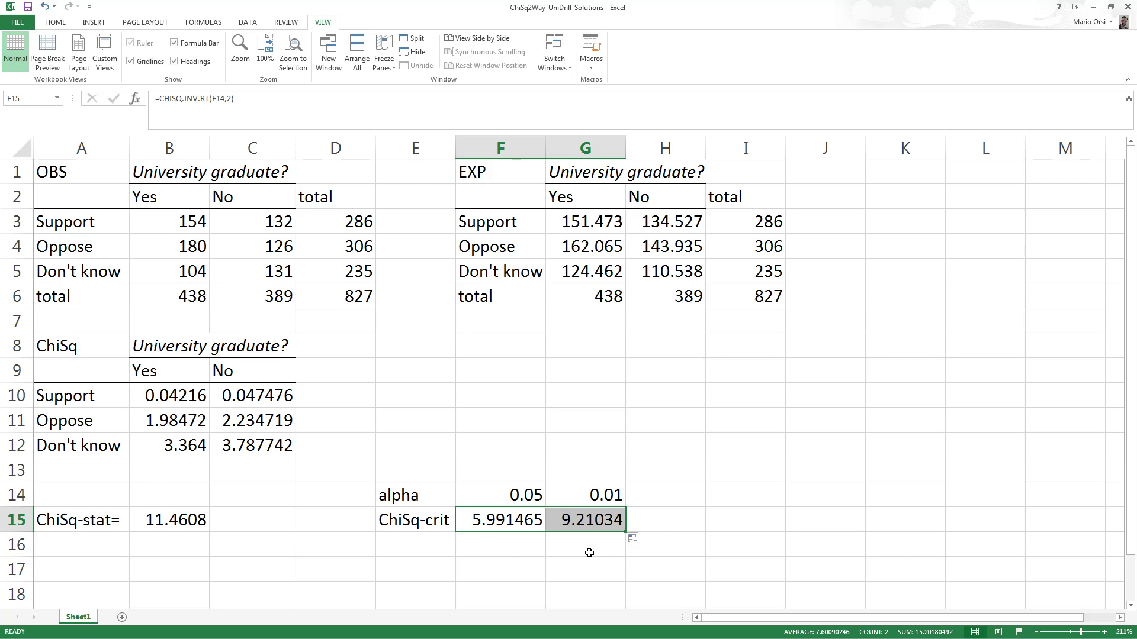
Enter alpha 0.005 in H14 and fill the critical-value formula into H15 (10.5966).
{"action": "left_click", "coordinate": [678, 498]}
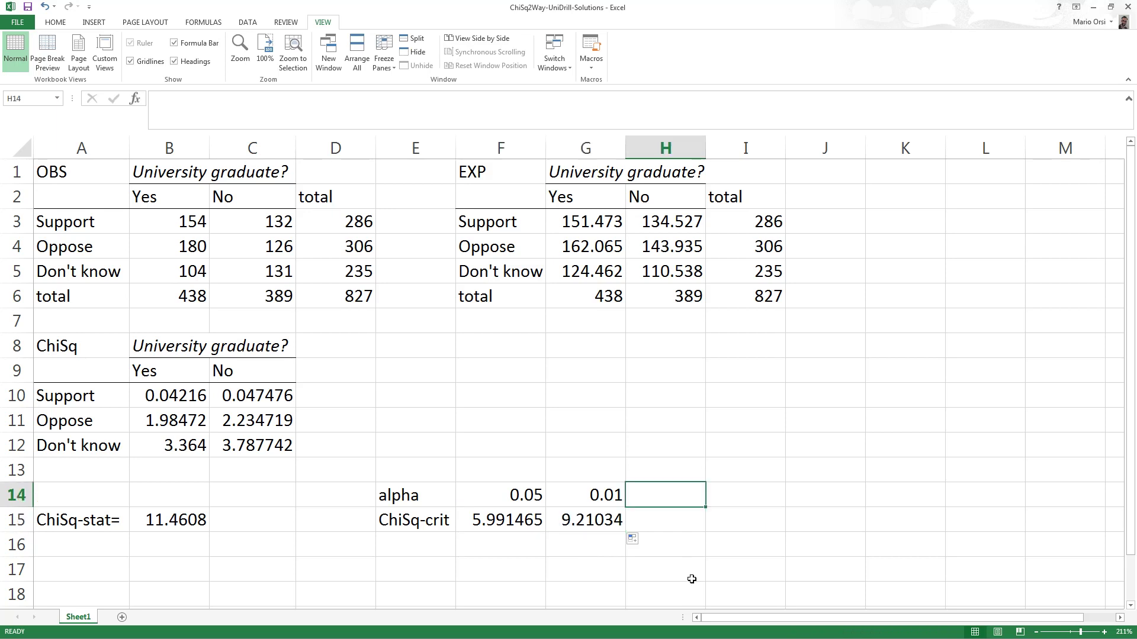
{"action": "type", "text": "0.0"}
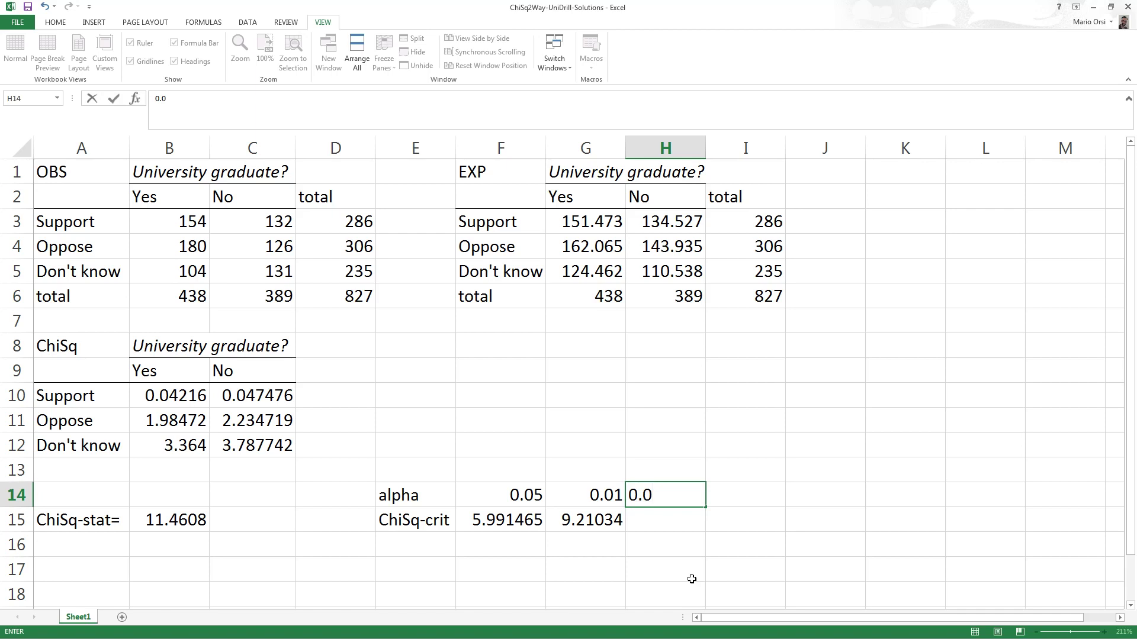
{"action": "type", "text": "05"}
{"action": "key", "text": "Return"}
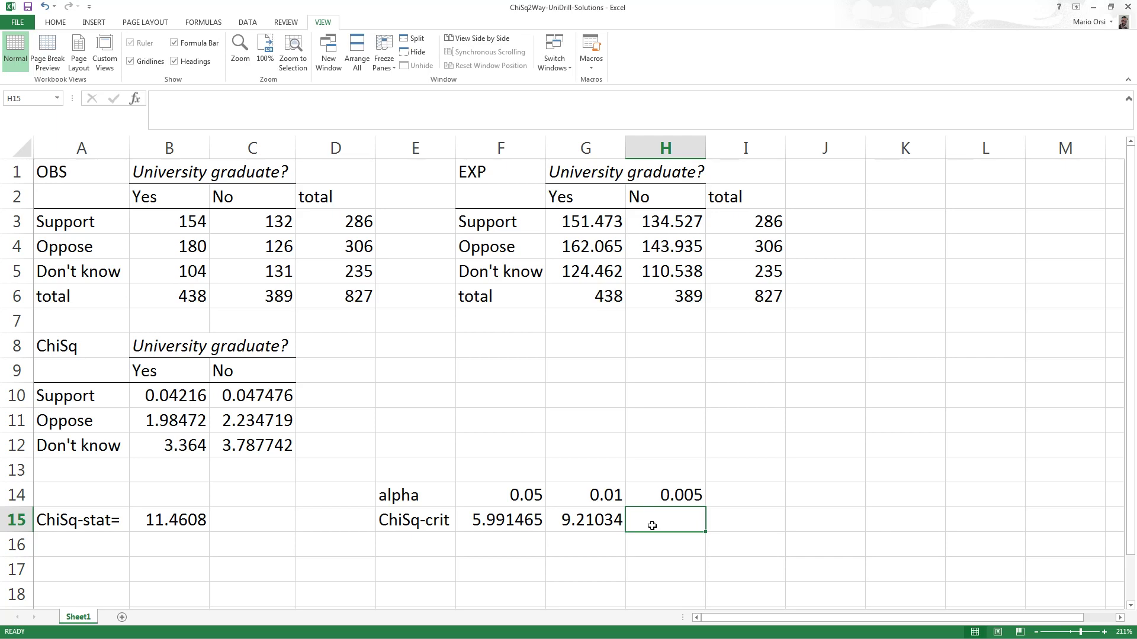
{"action": "left_click", "coordinate": [621, 525]}
{"action": "left_click_drag", "start_coordinate": [630, 536], "coordinate": [693, 533]}
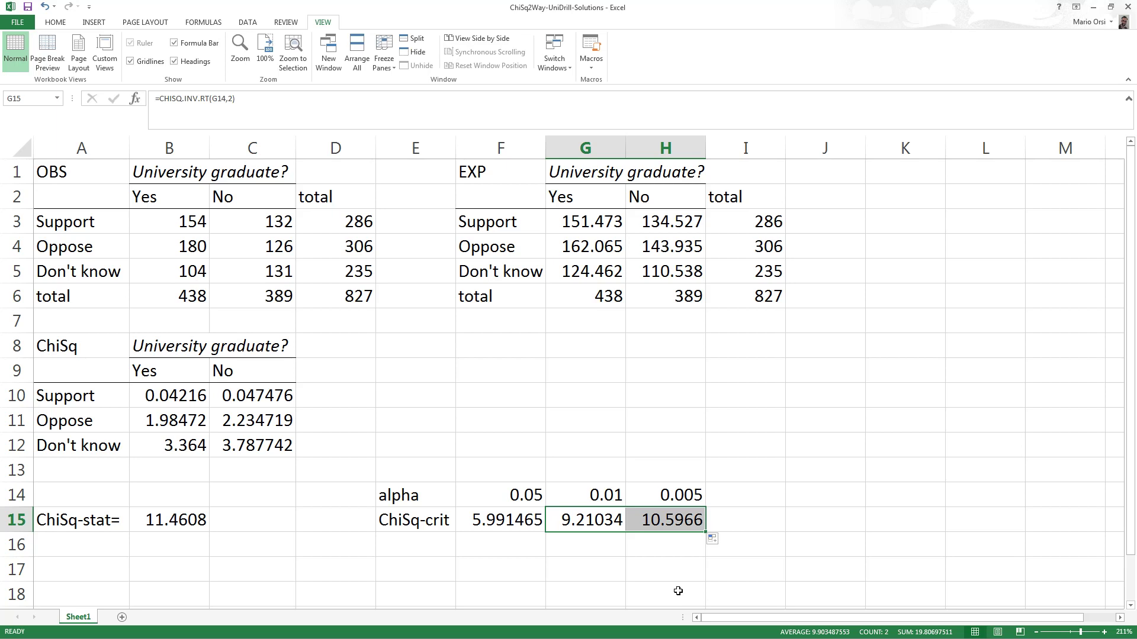
Enter alpha 0.001 in I14 and fill the critical-value formula into I15 (13.8155).
{"action": "left_click", "coordinate": [748, 504]}
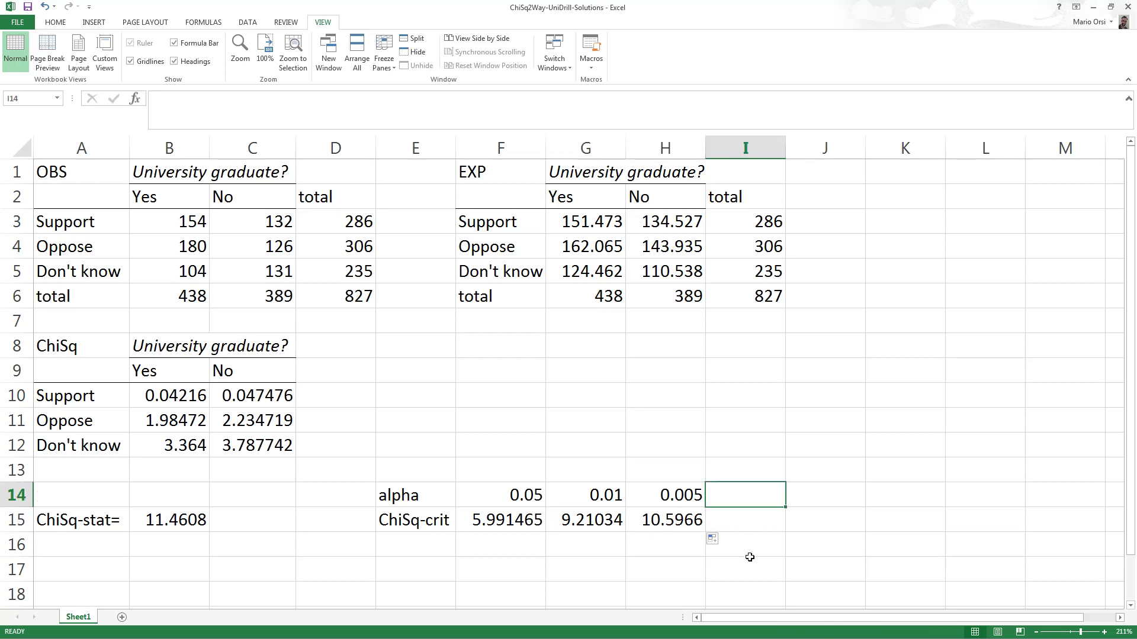
{"action": "type", "text": "0.0"}
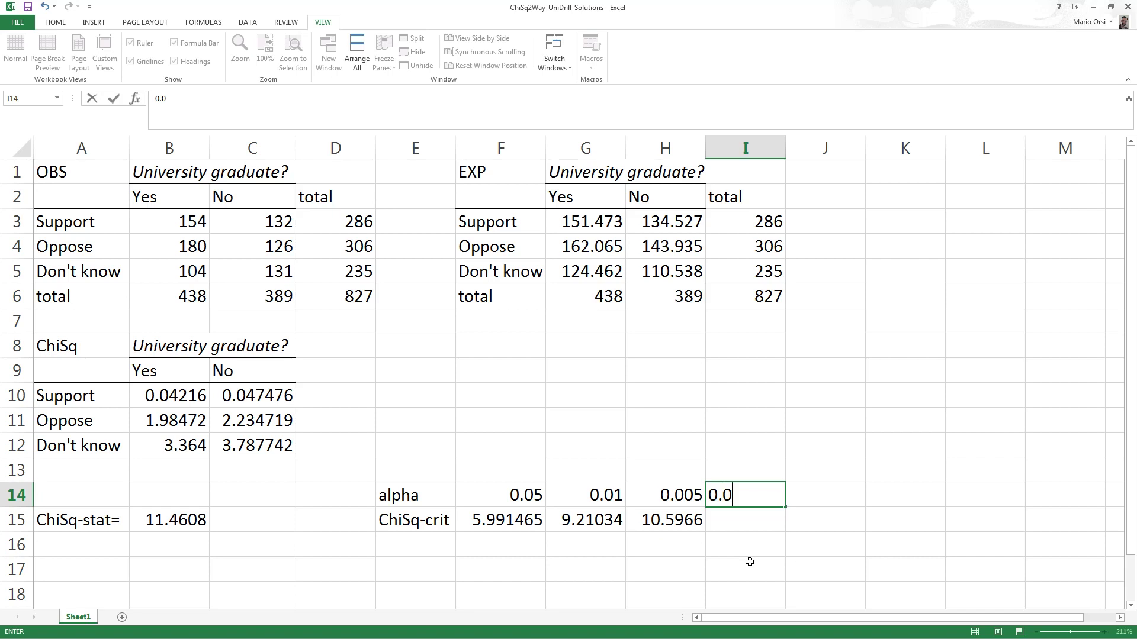
{"action": "type", "text": "01"}
{"action": "key", "text": "Return"}
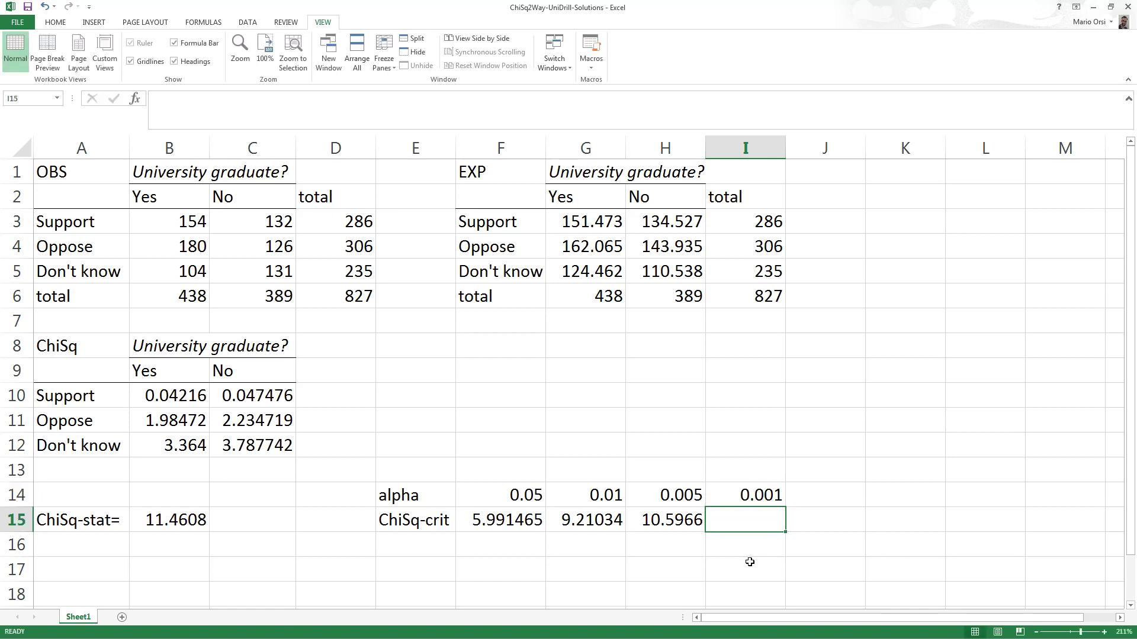
{"action": "left_click", "coordinate": [655, 523]}
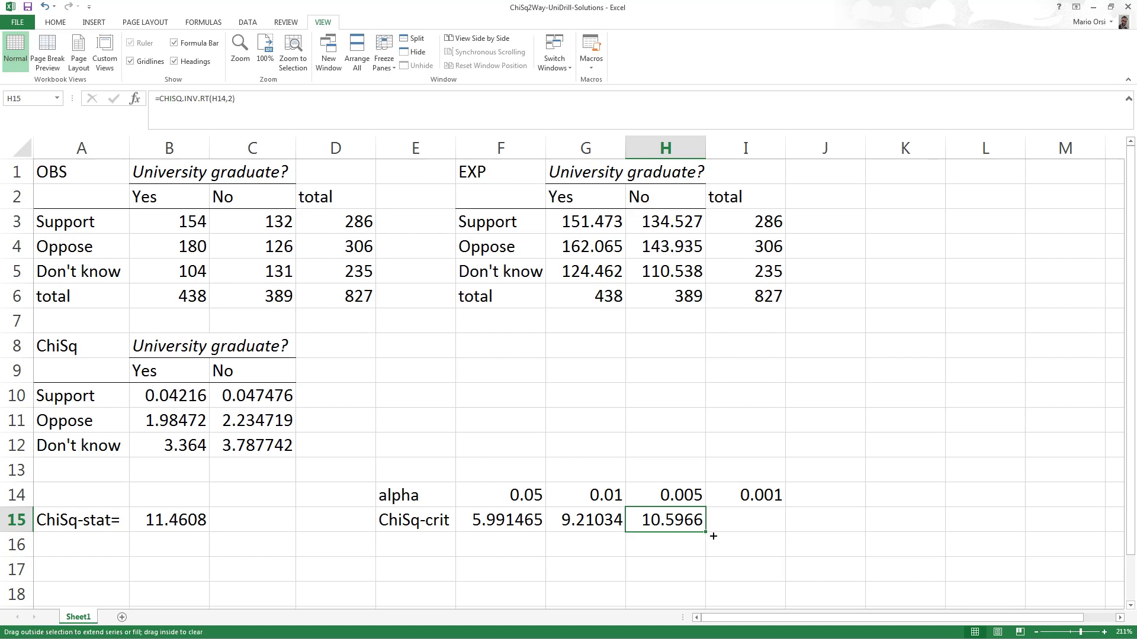
{"action": "left_click_drag", "start_coordinate": [714, 536], "coordinate": [767, 537]}
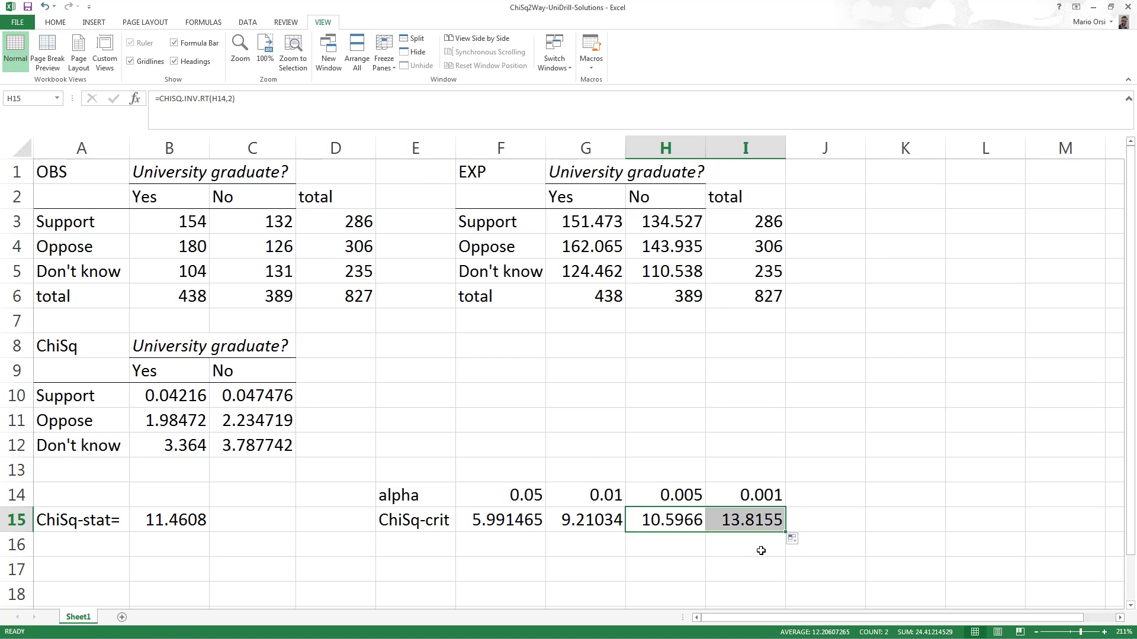
{"action": "left_click", "coordinate": [761, 551]}
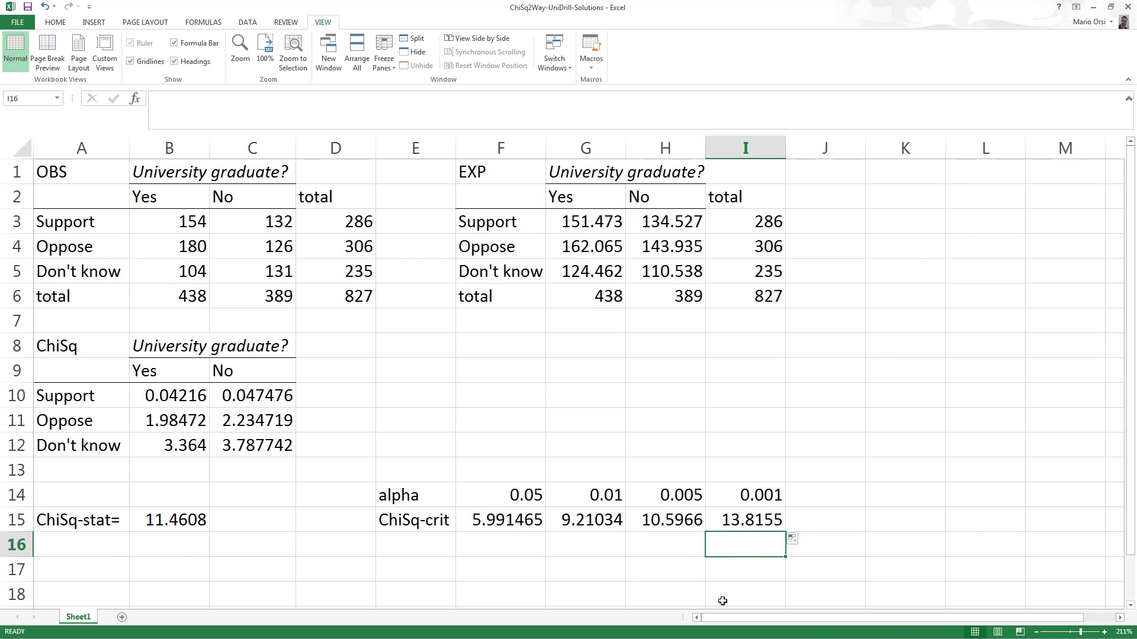
{"action": "left_click", "coordinate": [760, 526]}
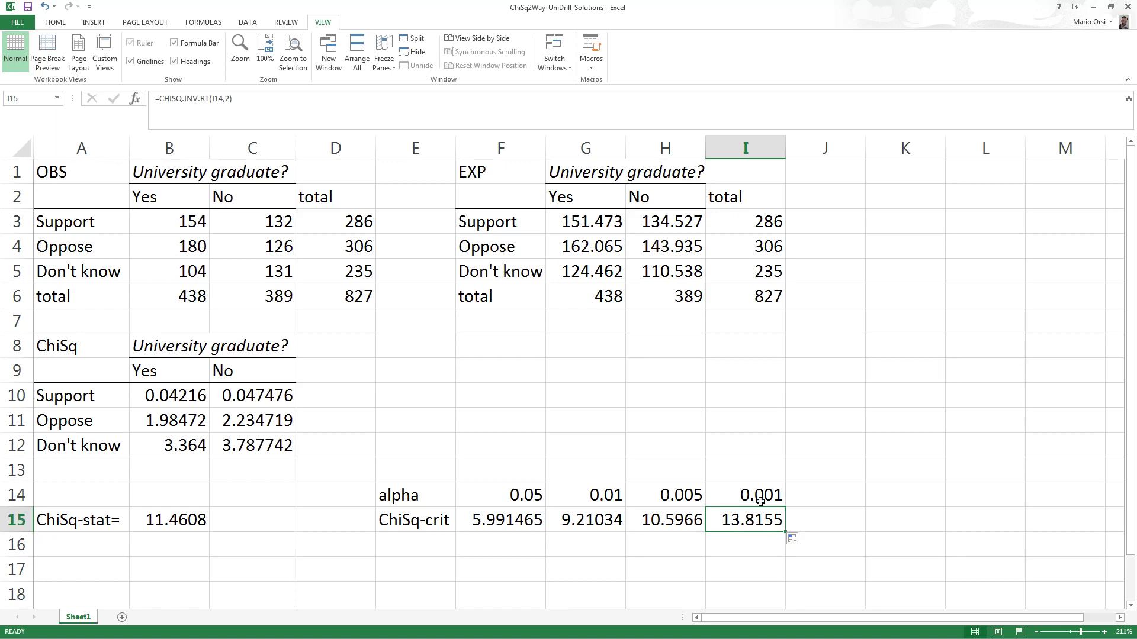
{"action": "left_click", "coordinate": [760, 500]}
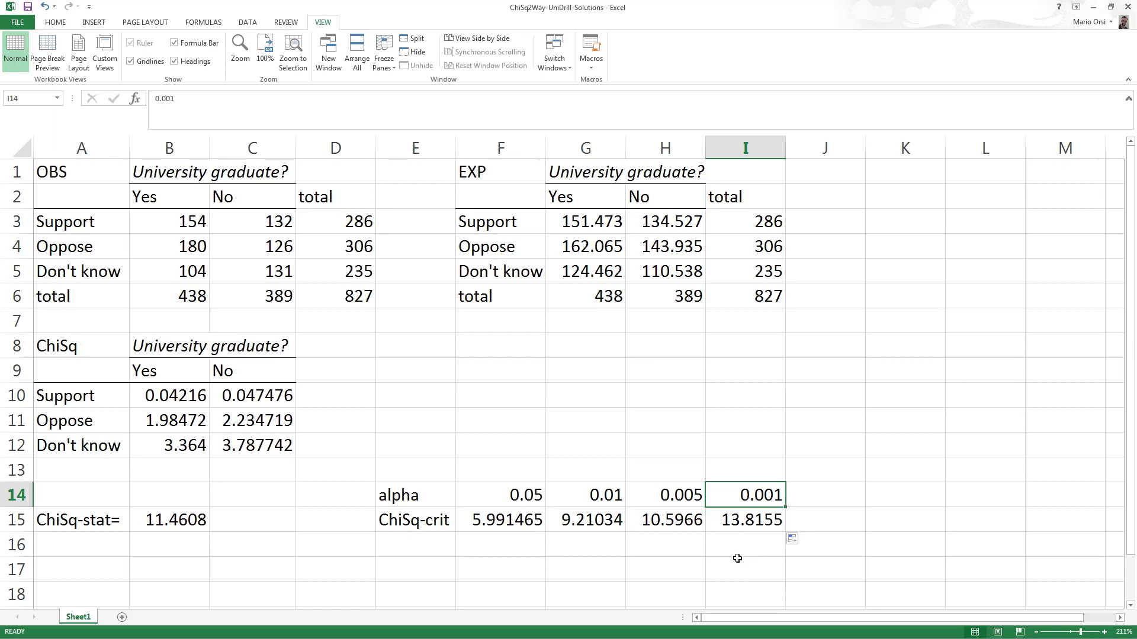
{"action": "left_click", "coordinate": [685, 497]}
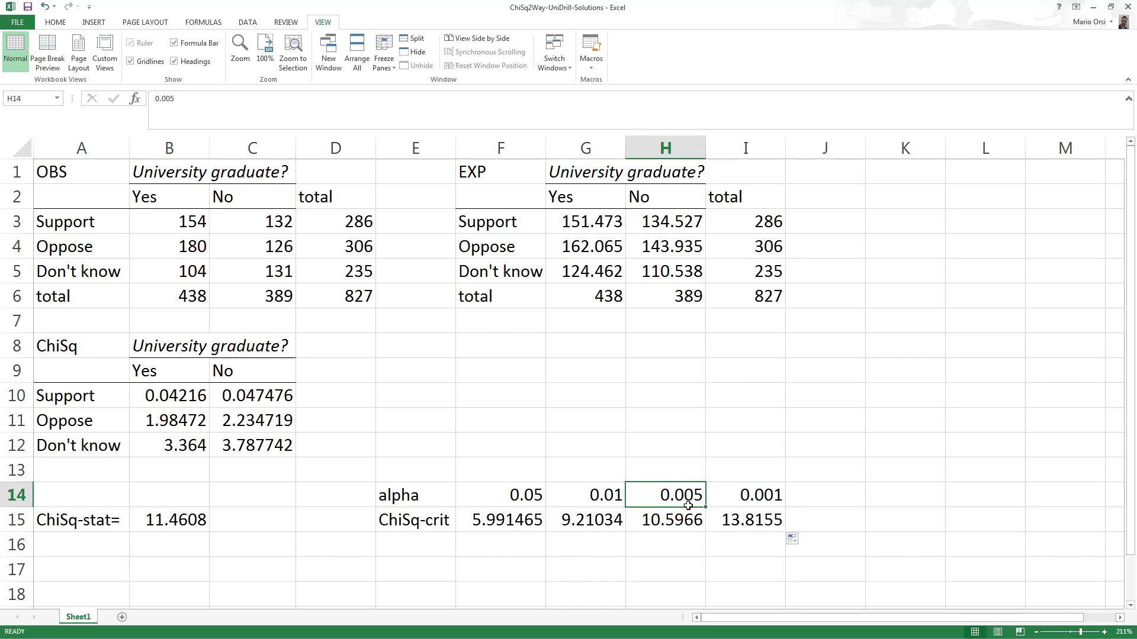
{"action": "left_click", "coordinate": [681, 555]}
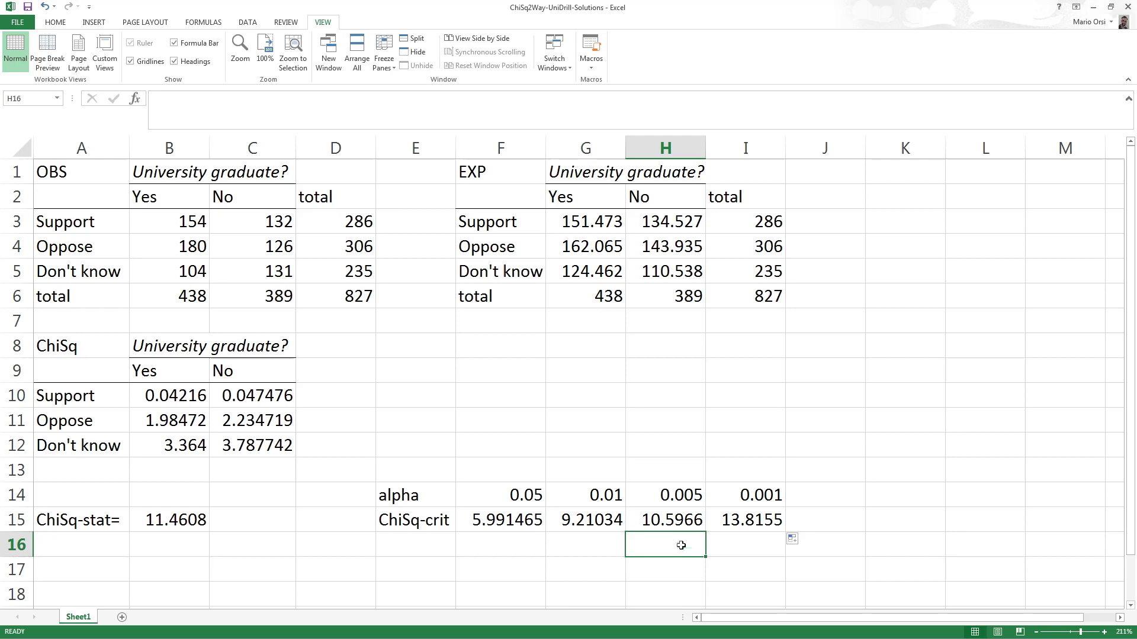
{"action": "left_click", "coordinate": [681, 506]}
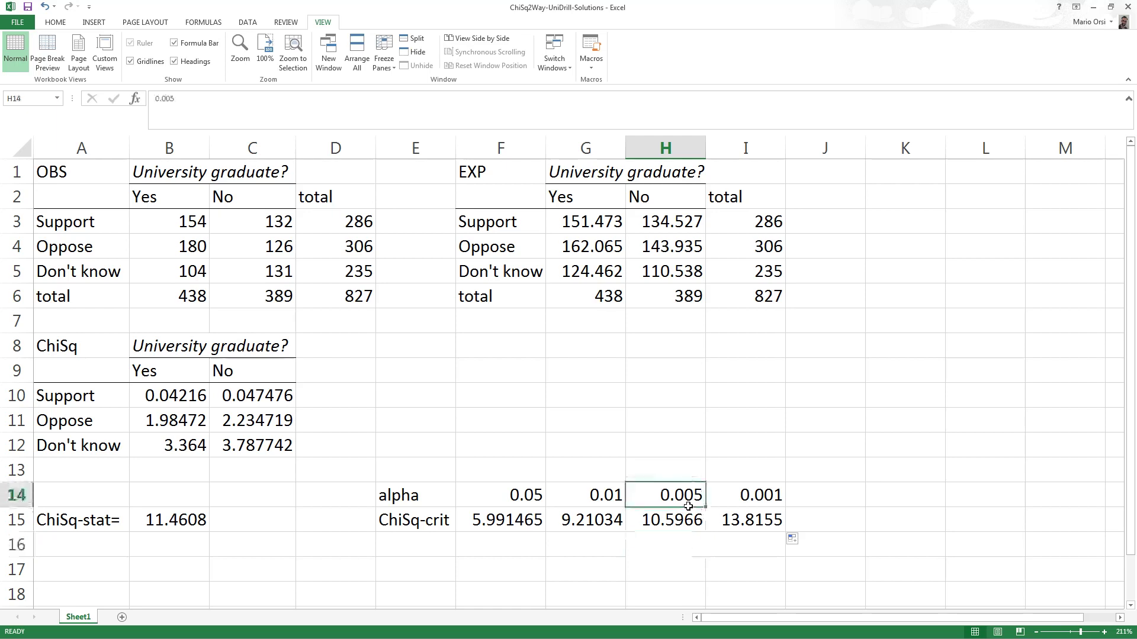
{"action": "left_click_drag", "start_coordinate": [706, 506], "coordinate": [723, 506]}
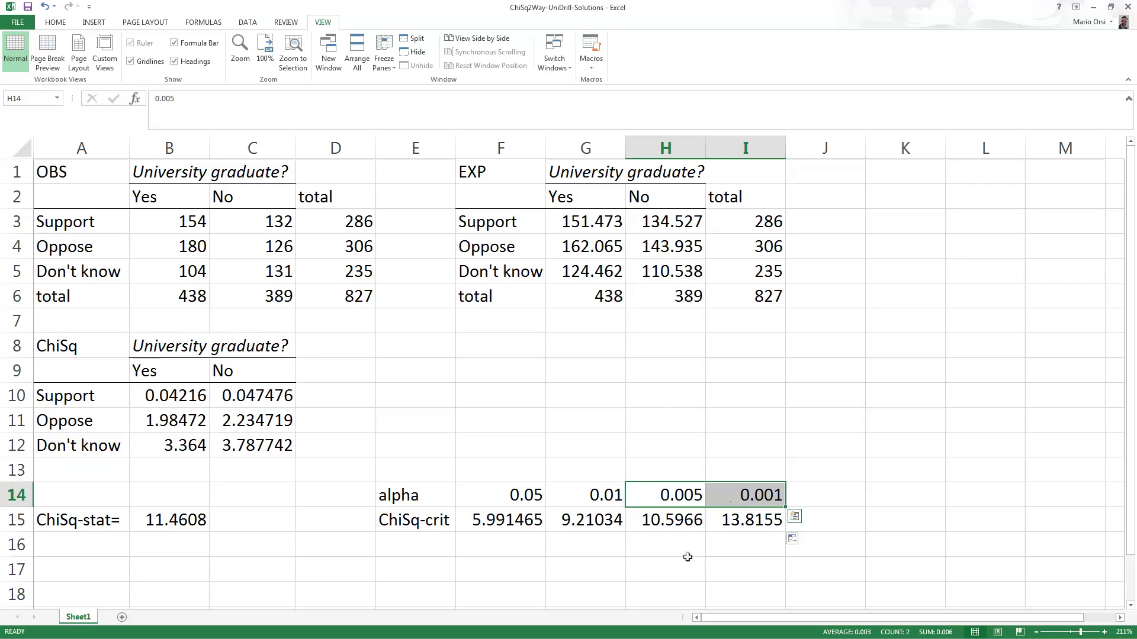